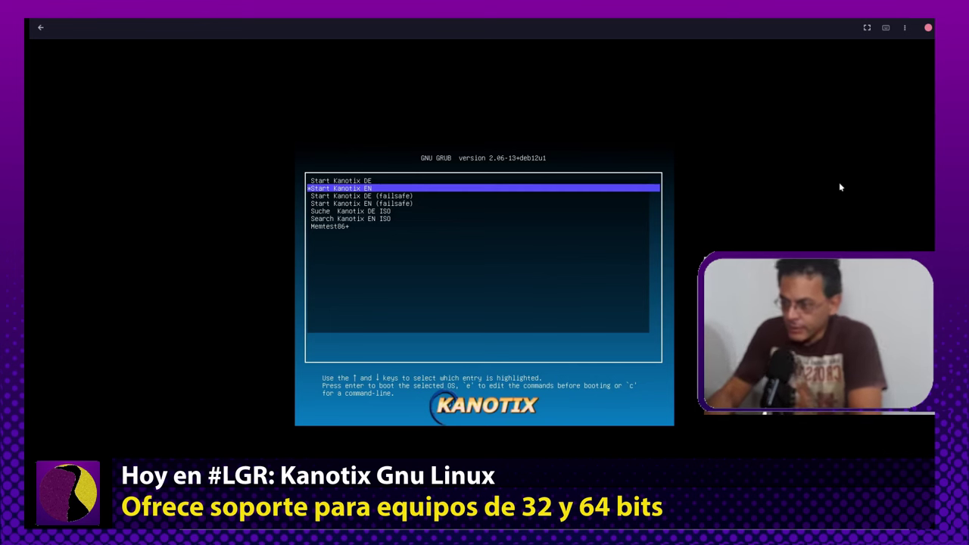
- Look through the GRUB boot entries, including the DE, EN, failsafe and ISO search options
key("Down")
key("Down")
key("Down")
key("Up")
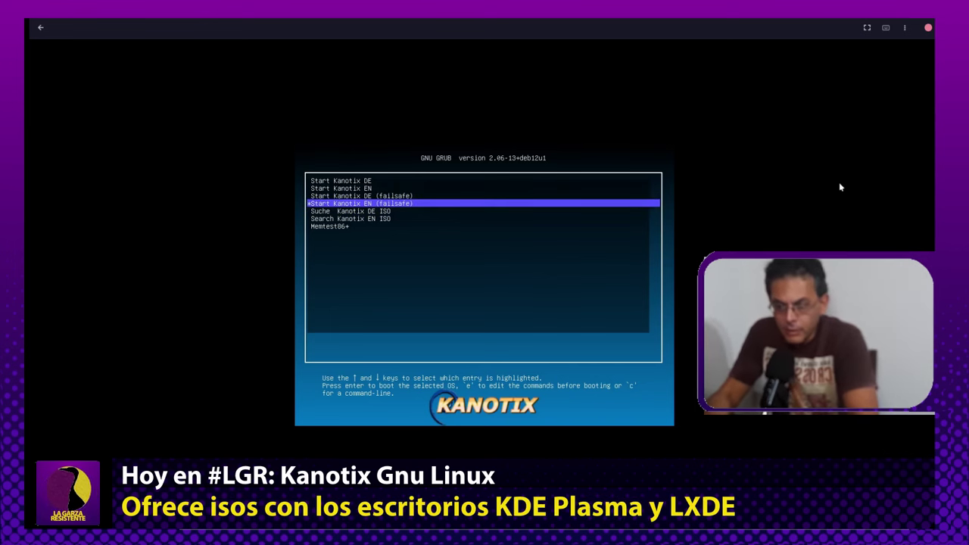
key("Up")
key("Up")
key("Up")
key("Down")
key("Down")
key("Down")
key("Down")
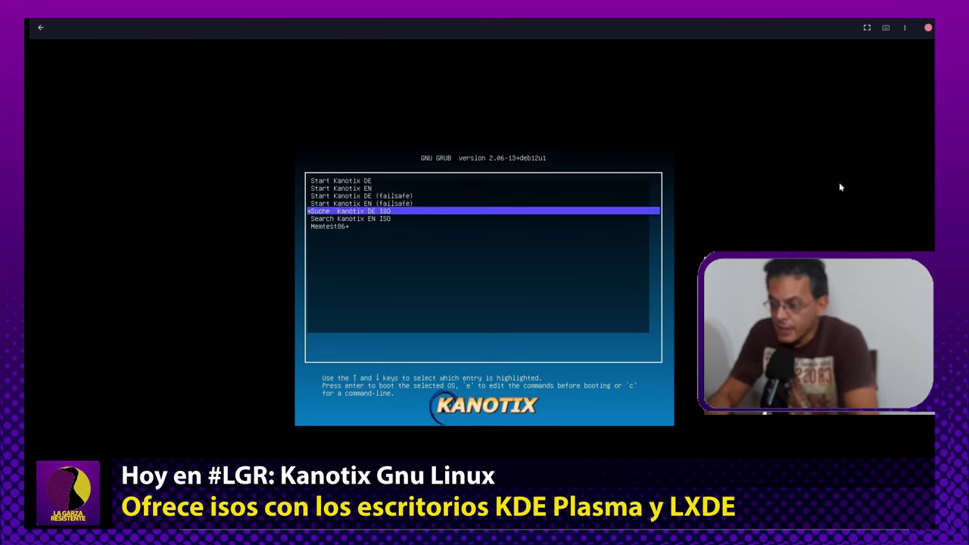
key("Up")
key("Up")
key("Up")
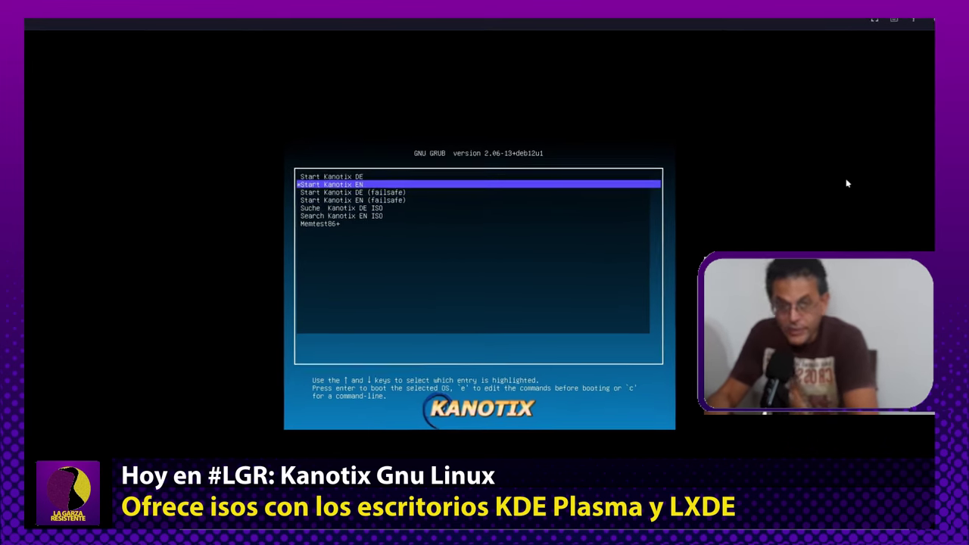
key("Up")
key("Down")
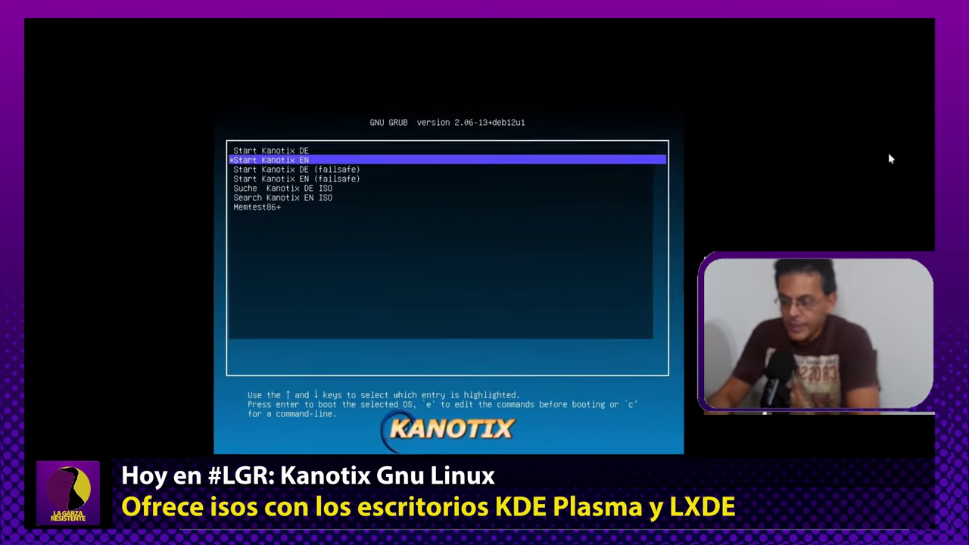
key("Up")
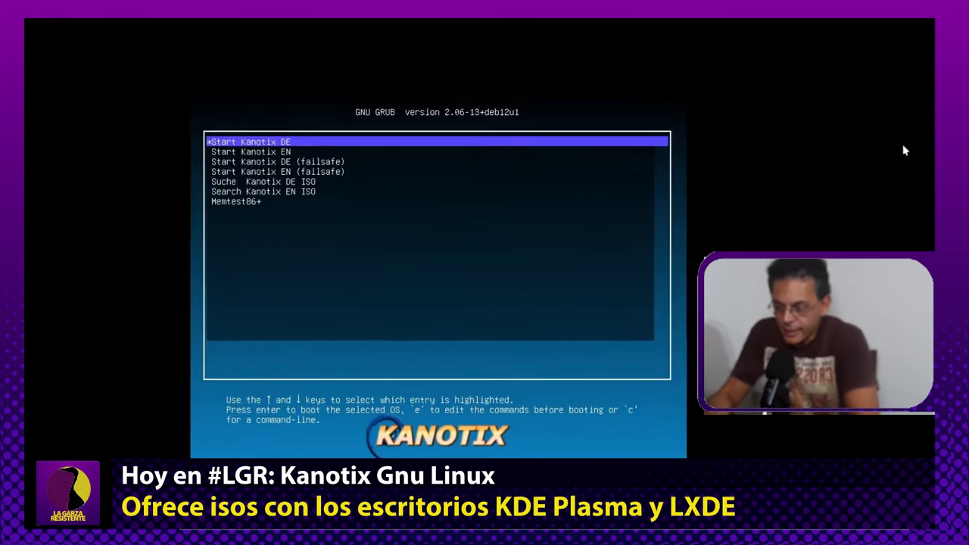
key("Down")
key("Down")
key("Down")
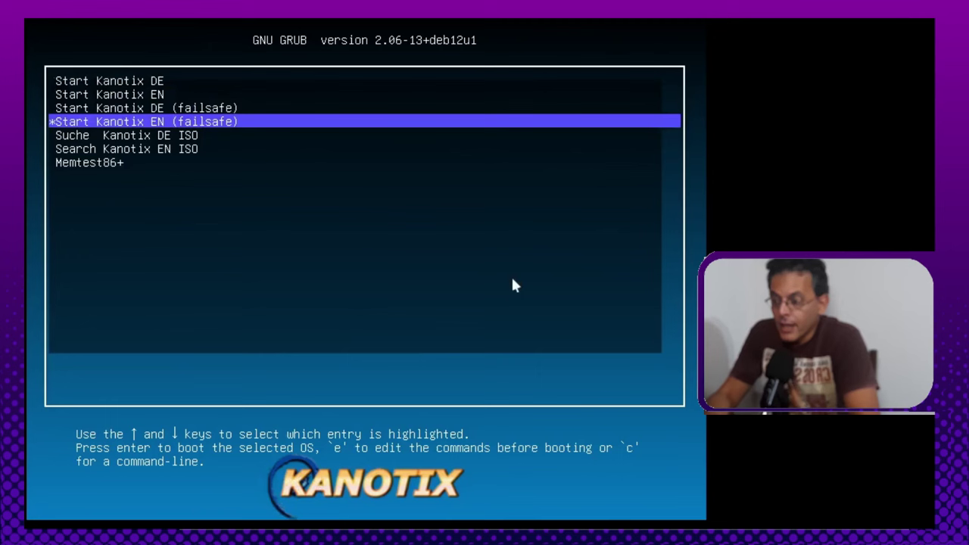
- Boot the live system in English from the Start Kanotix EN entry
key("Up")
key("Up")
key("Up")
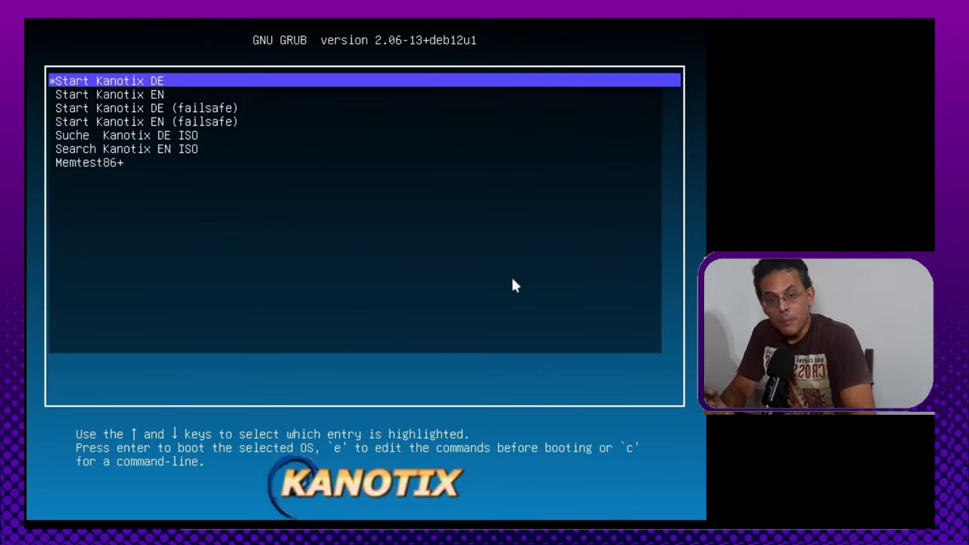
key("Down")
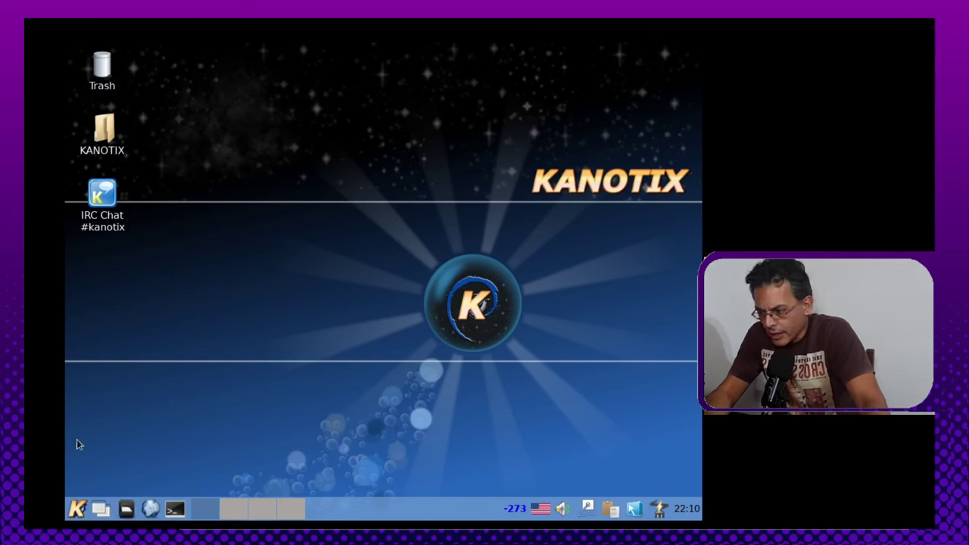
- Set the monitor resolution to 1920x1080 in Monitor Settings and apply it
left_click(78, 510)
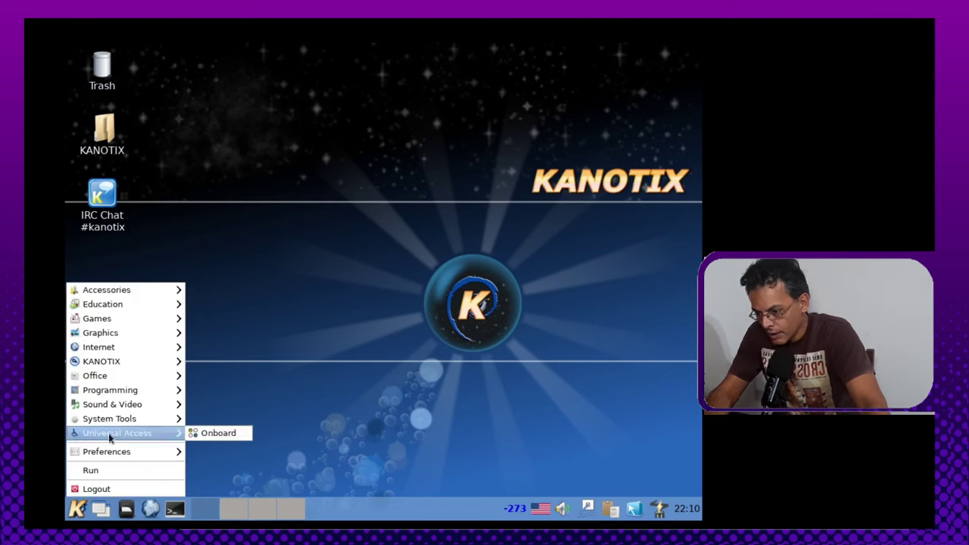
mouse_move(108, 452)
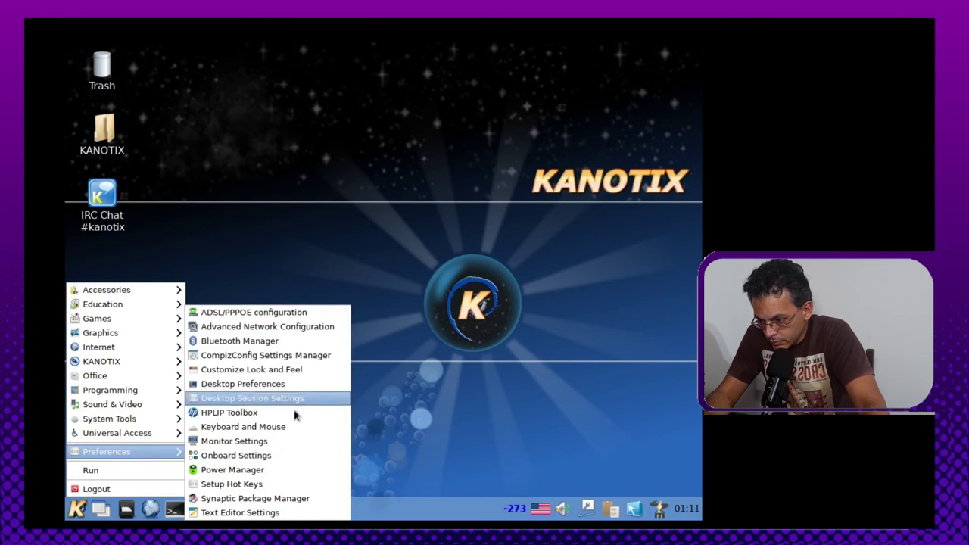
left_click(278, 442)
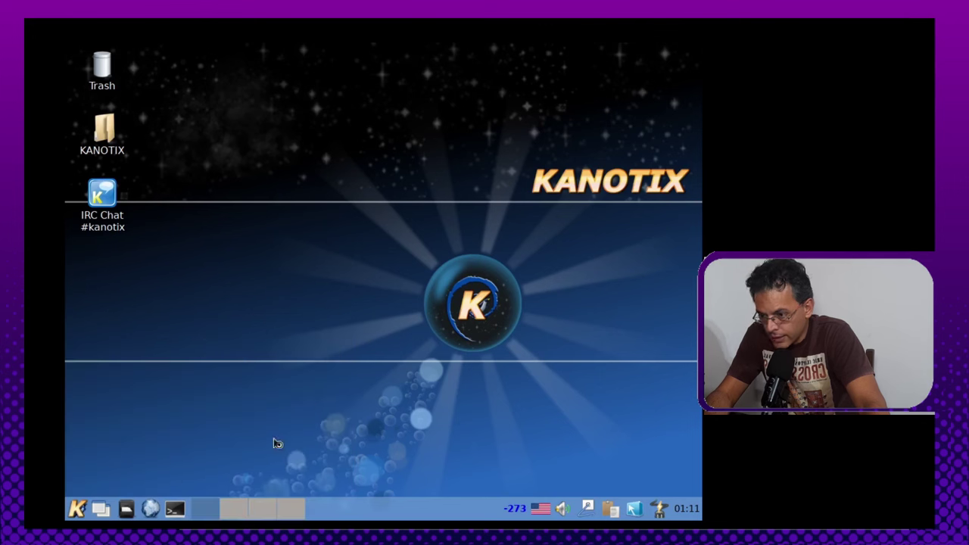
left_click(404, 277)
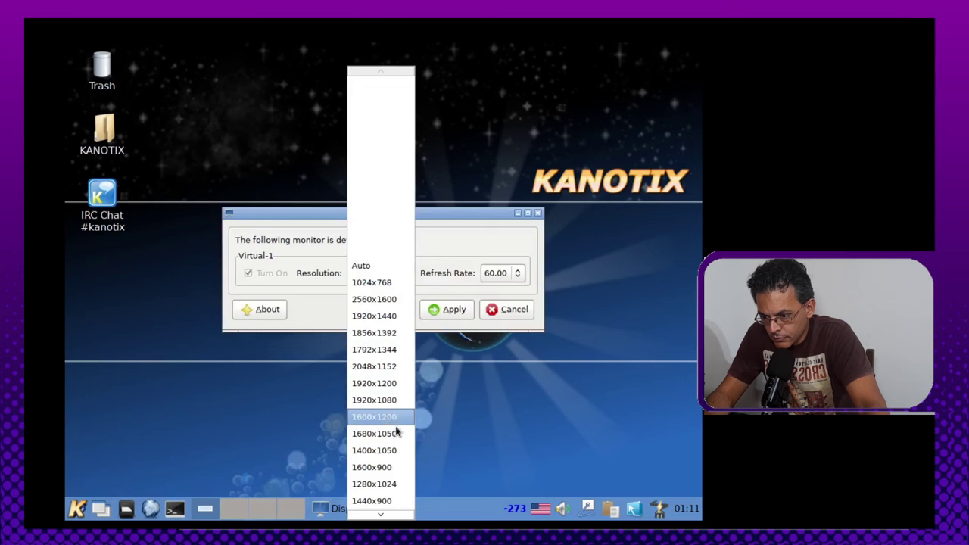
scroll(381, 407, "down", 3)
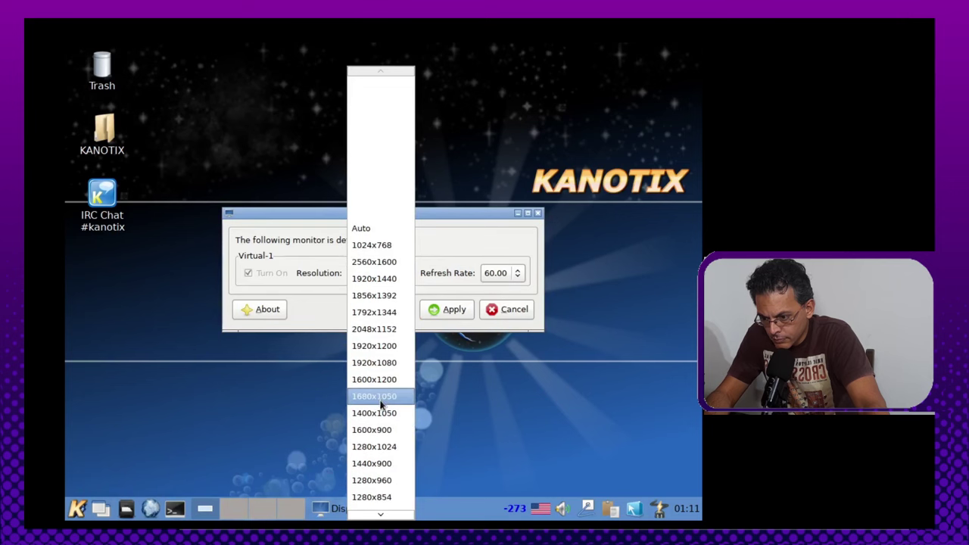
left_click(379, 363)
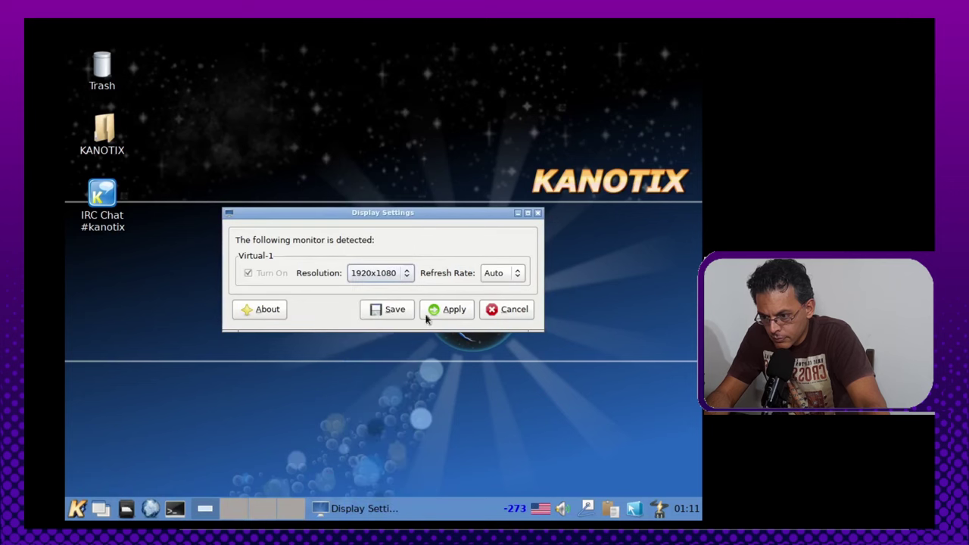
left_click(444, 314)
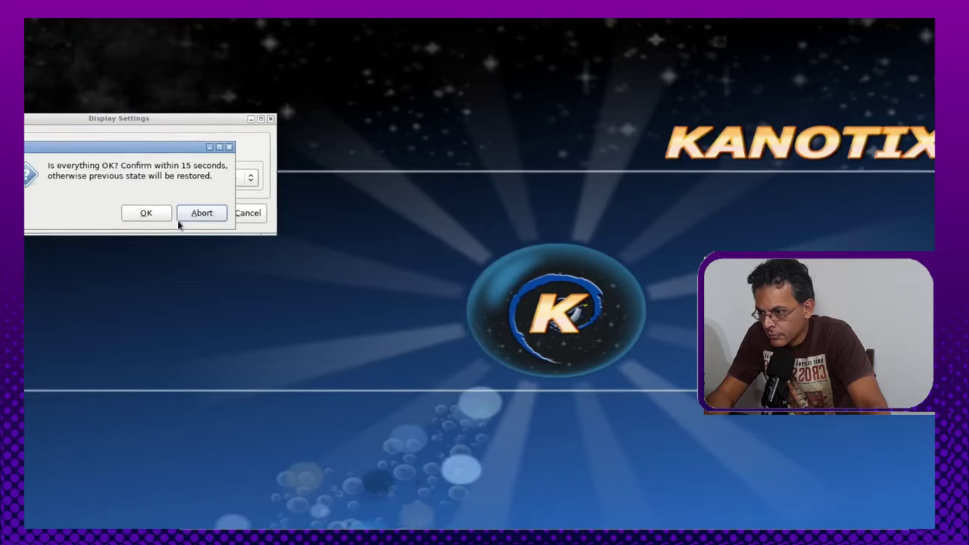
- Confirm the applied resolution and save the display configuration
left_click(172, 215)
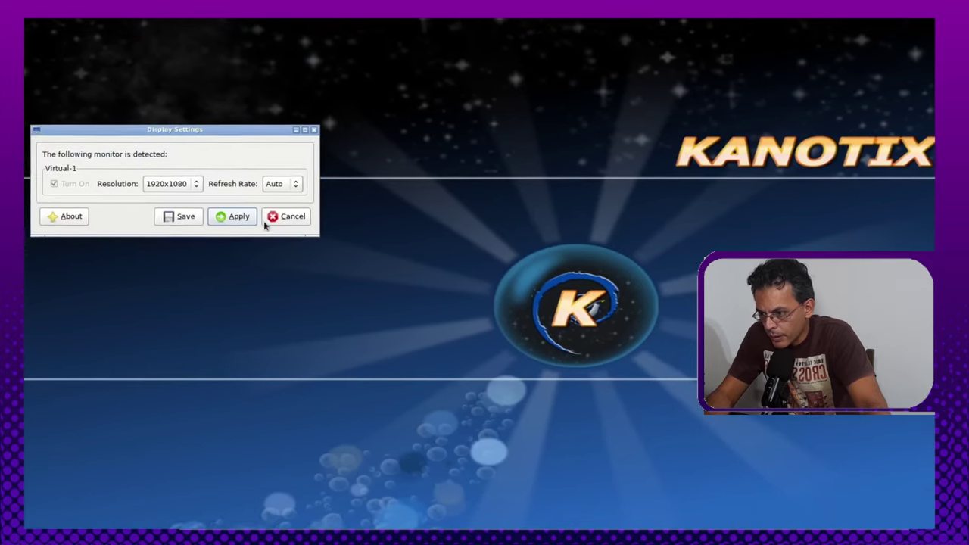
left_click(215, 219)
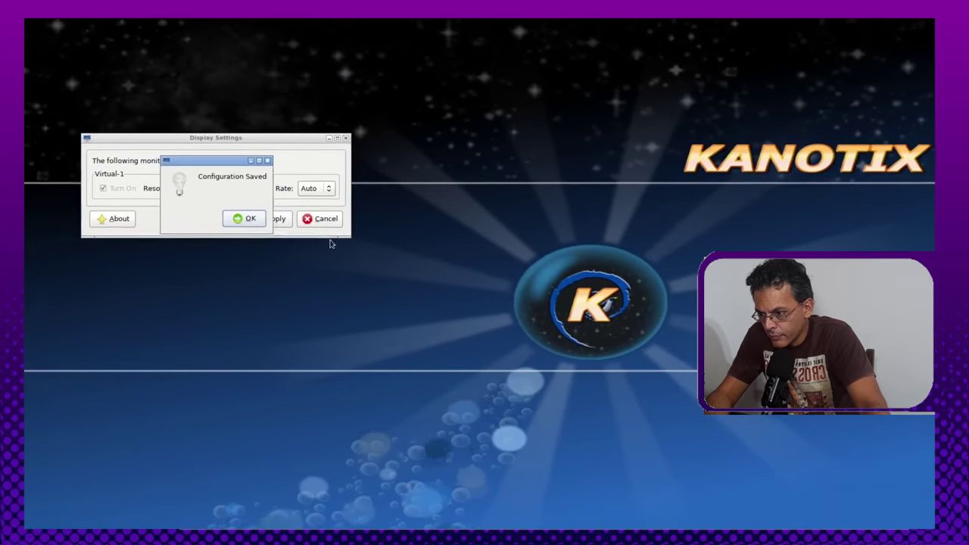
left_click(260, 218)
right_click(428, 220)
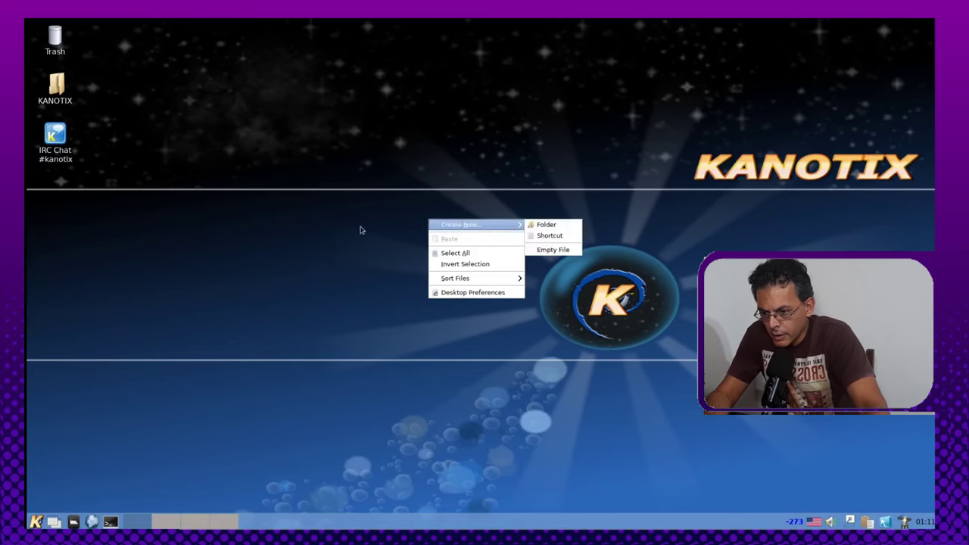
left_click(359, 227)
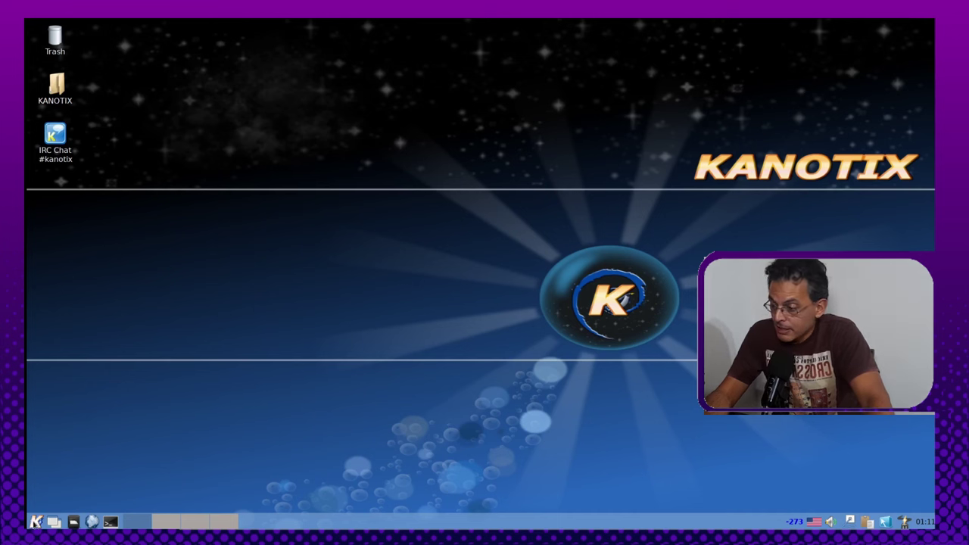
left_click(35, 522)
left_click(35, 522)
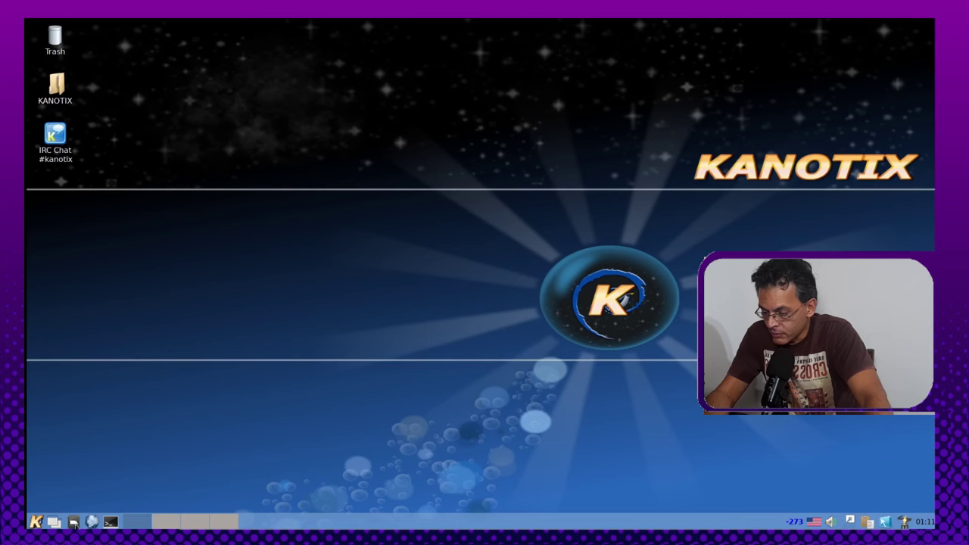
- Open the home folder in the file manager, inspect its folders and available tools, and close the window
left_click(74, 522)
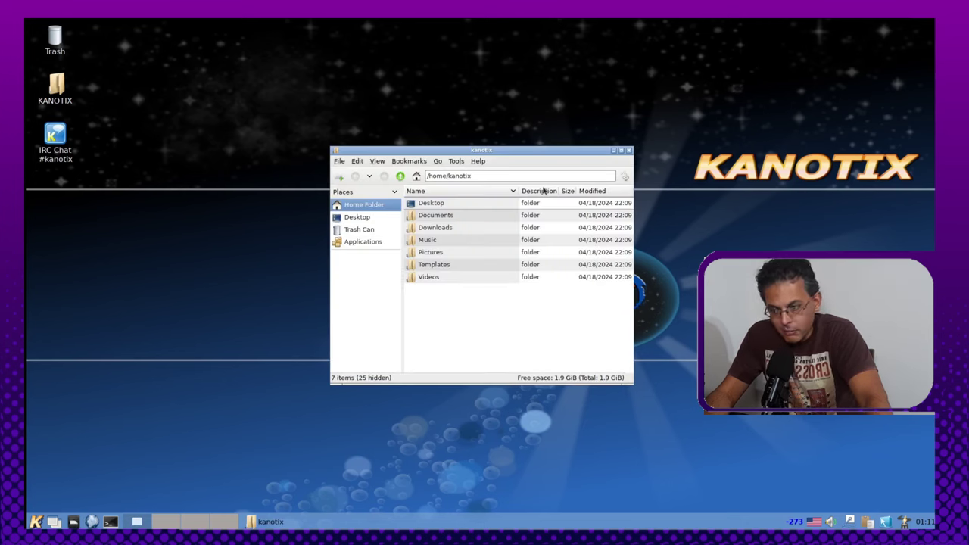
left_click_drag(591, 153, 543, 153)
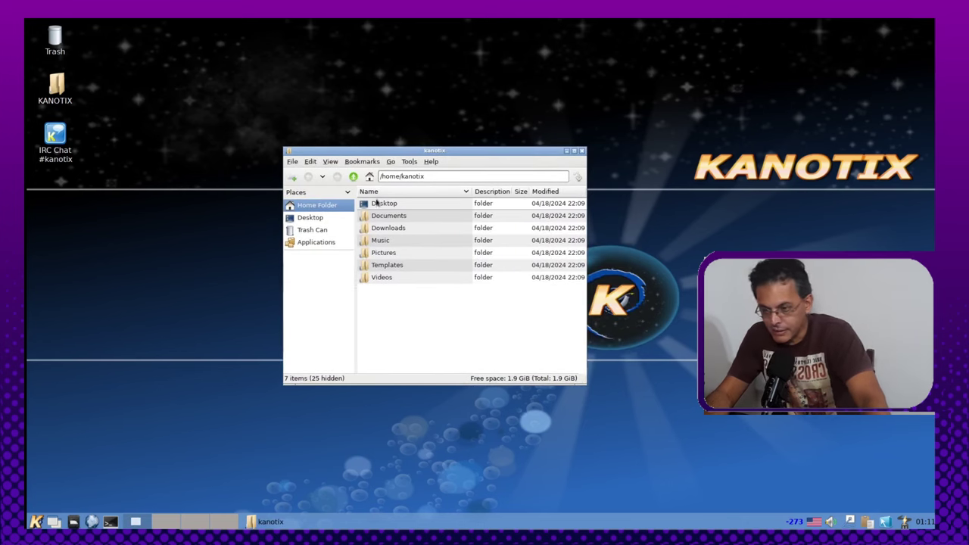
left_click(391, 162)
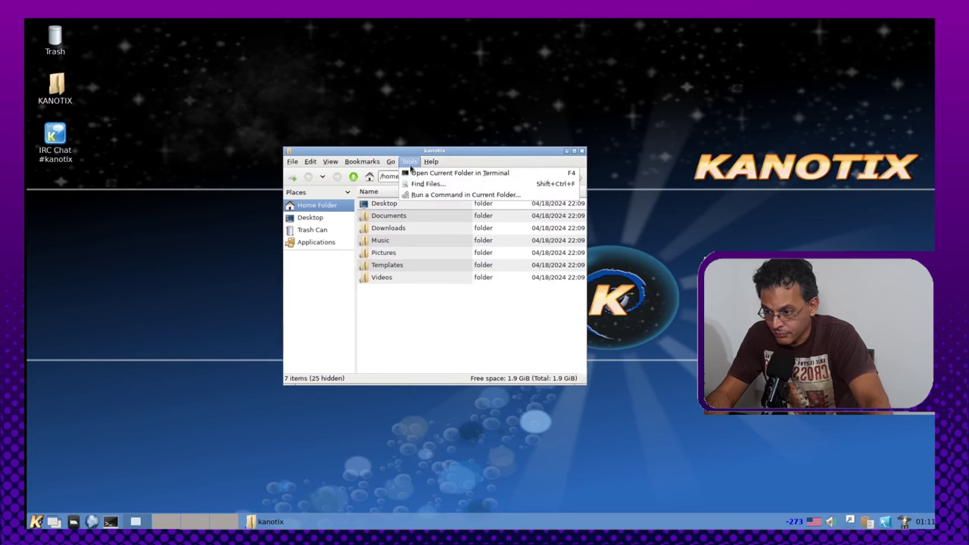
left_click(569, 155)
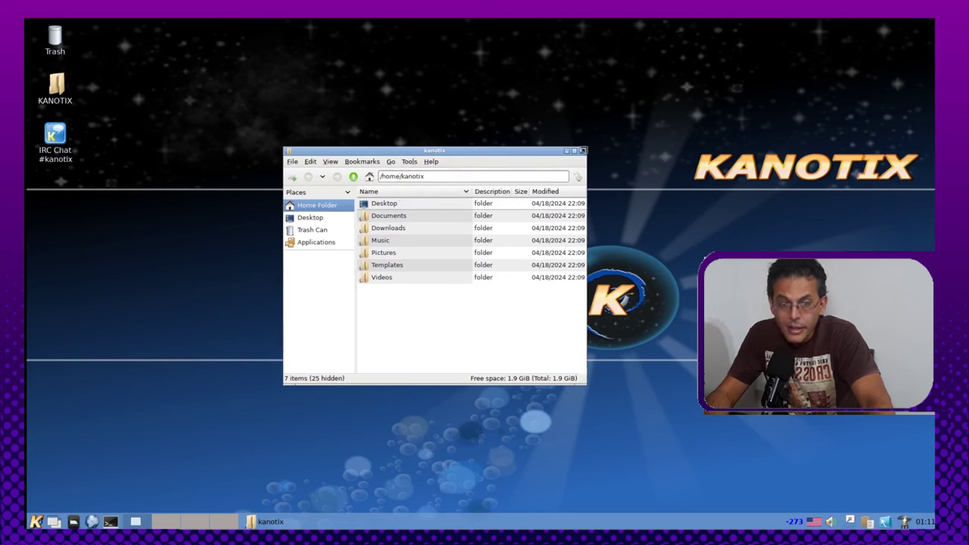
left_click(582, 153)
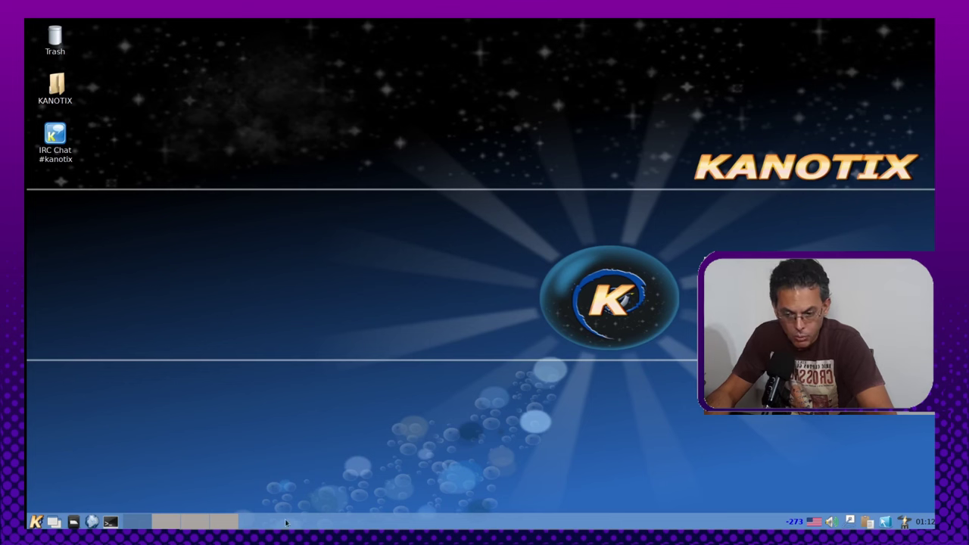
- Examine the preinstalled applications listed under Accessories and Games
left_click(35, 521)
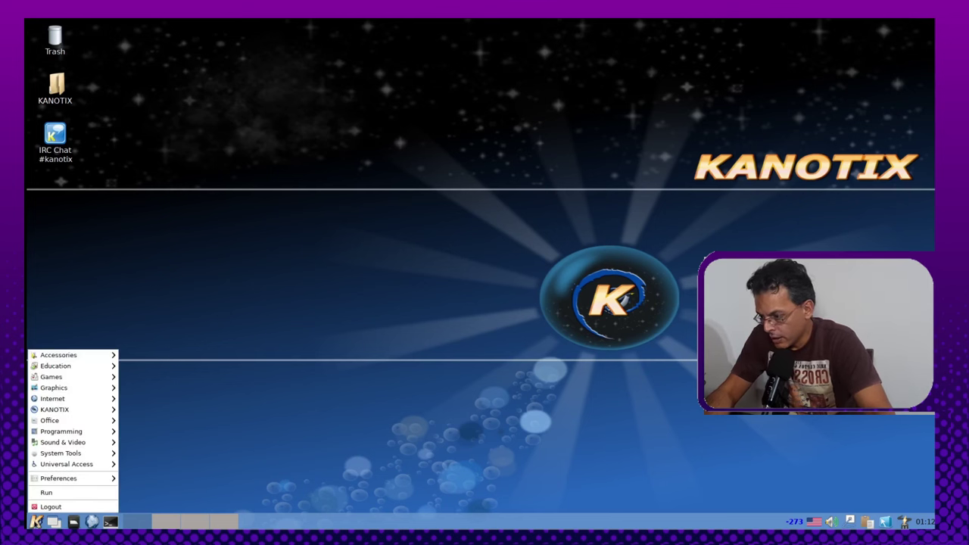
left_click(36, 522)
left_click(36, 522)
left_click(35, 522)
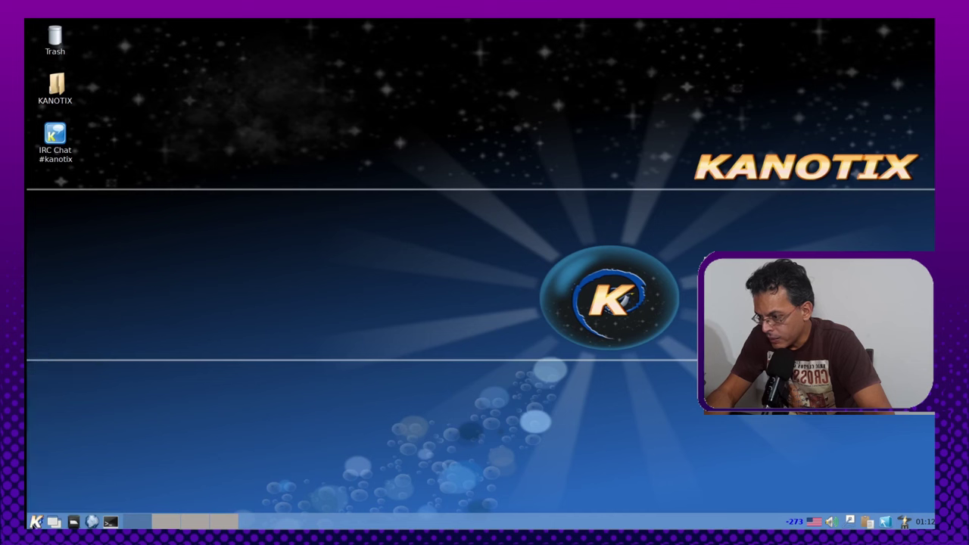
left_click(36, 521)
mouse_move(41, 356)
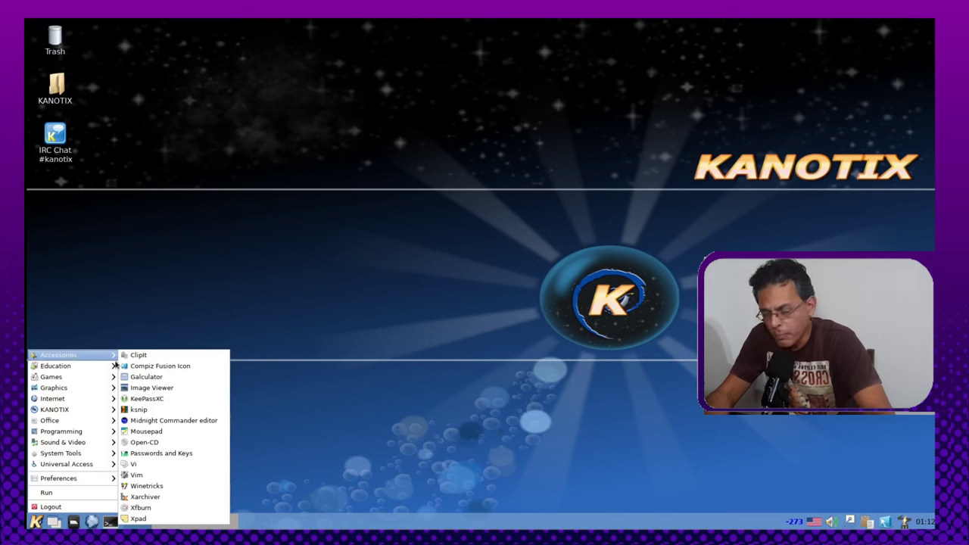
mouse_move(108, 357)
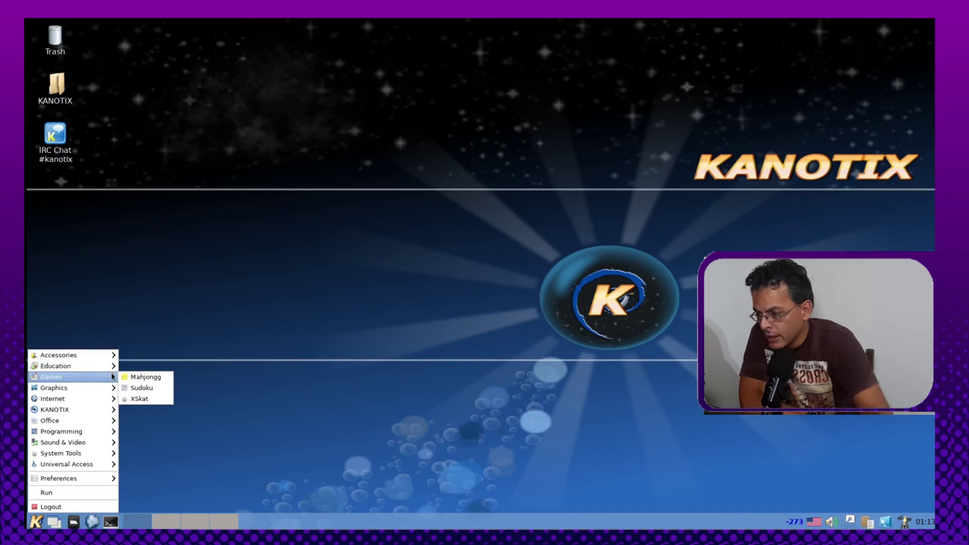
- Launch GNU Image Manipulation Program from the Graphics applications and open its About information to check the version
mouse_move(86, 389)
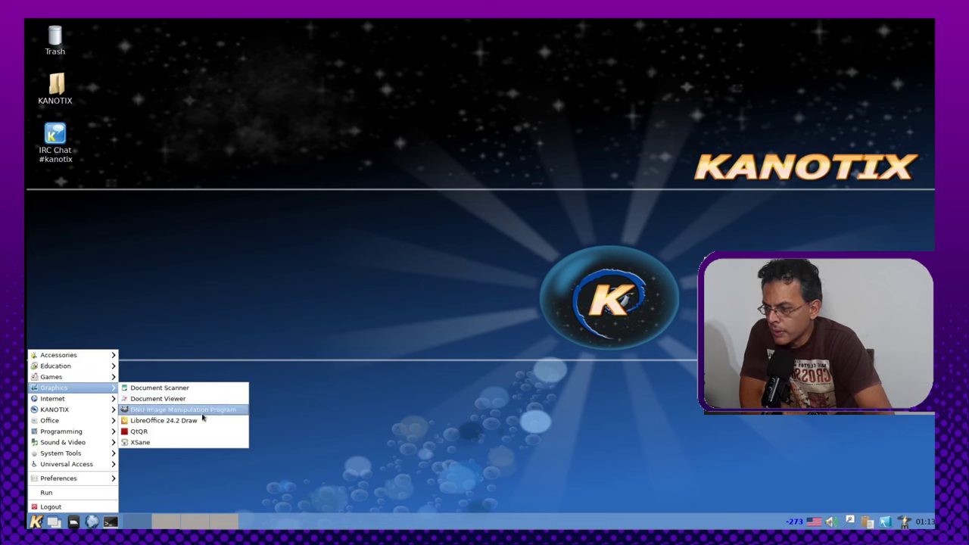
left_click(163, 410)
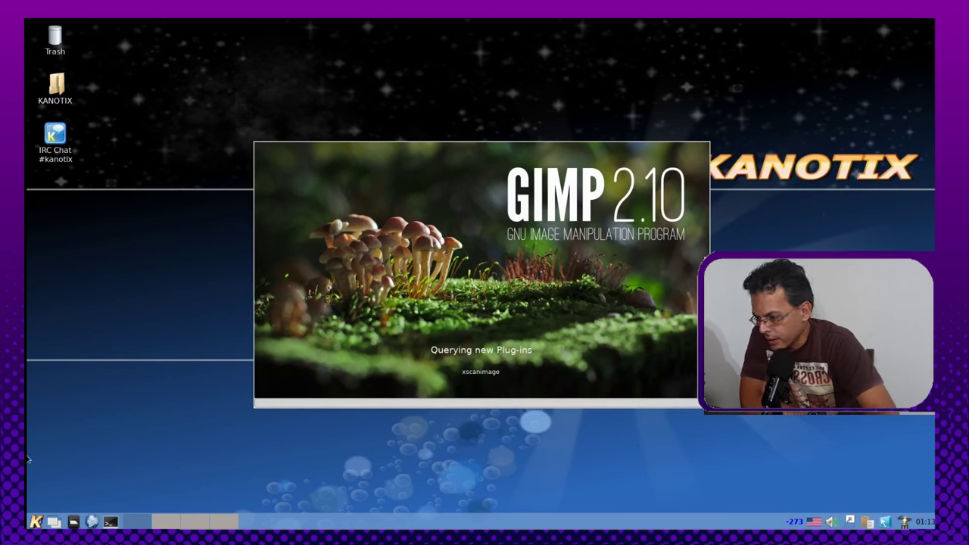
left_click(36, 522)
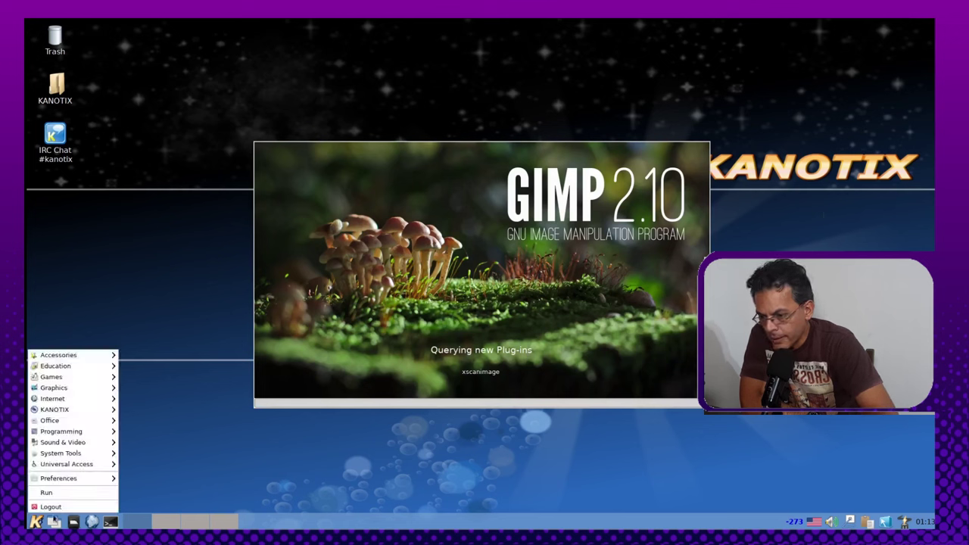
left_click(87, 347)
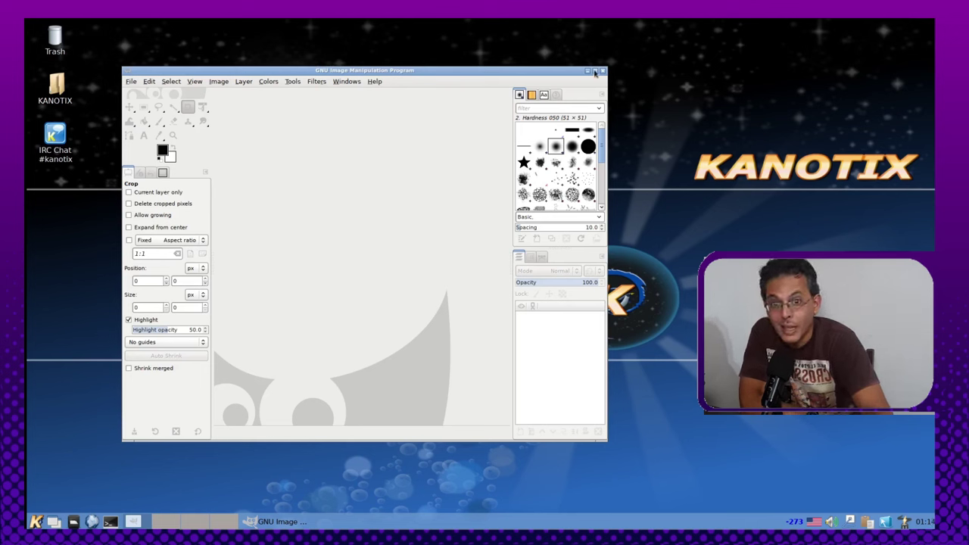
left_click(375, 82)
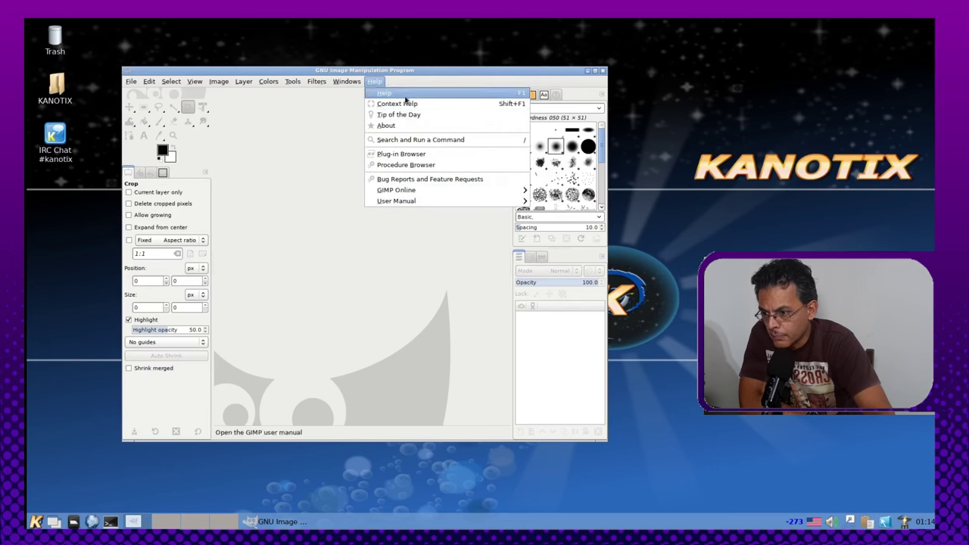
left_click(386, 126)
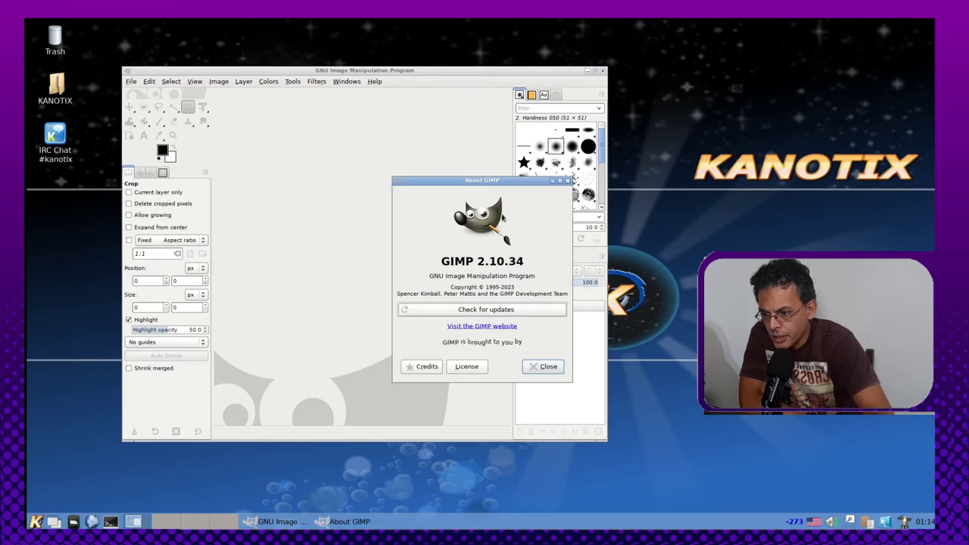
- Close GIMP with its About information, launch QtQR from the Graphics applications, and move its window toward the middle of the desktop
left_click(544, 367)
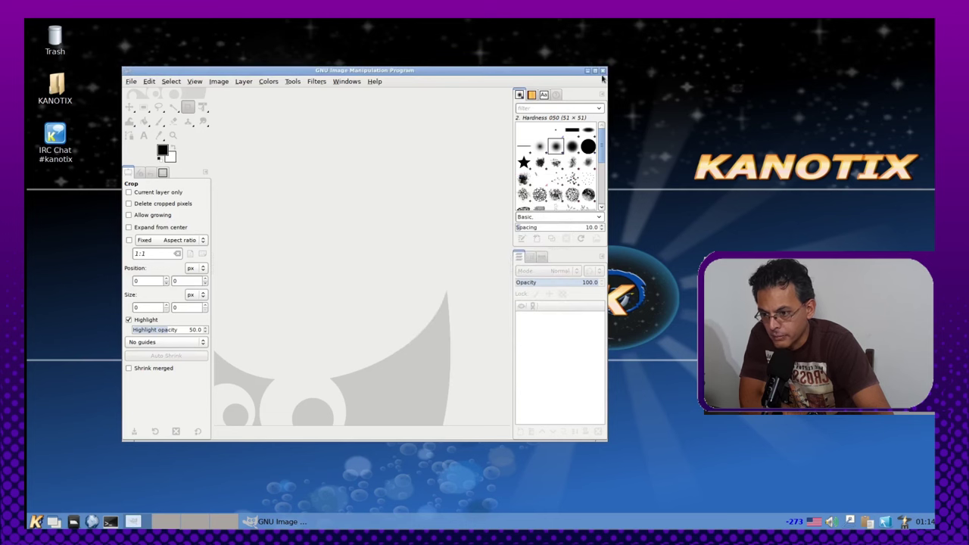
left_click(602, 73)
left_click(36, 522)
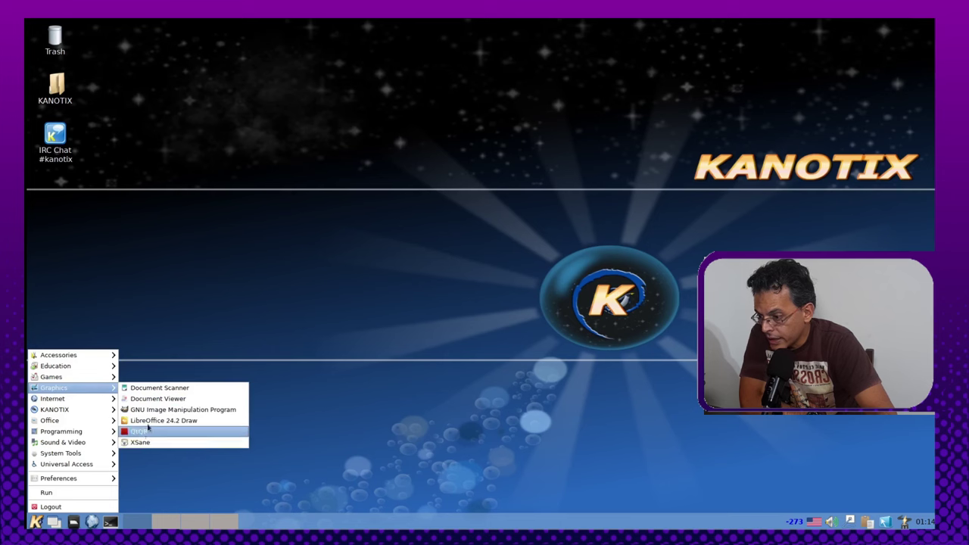
left_click(170, 433)
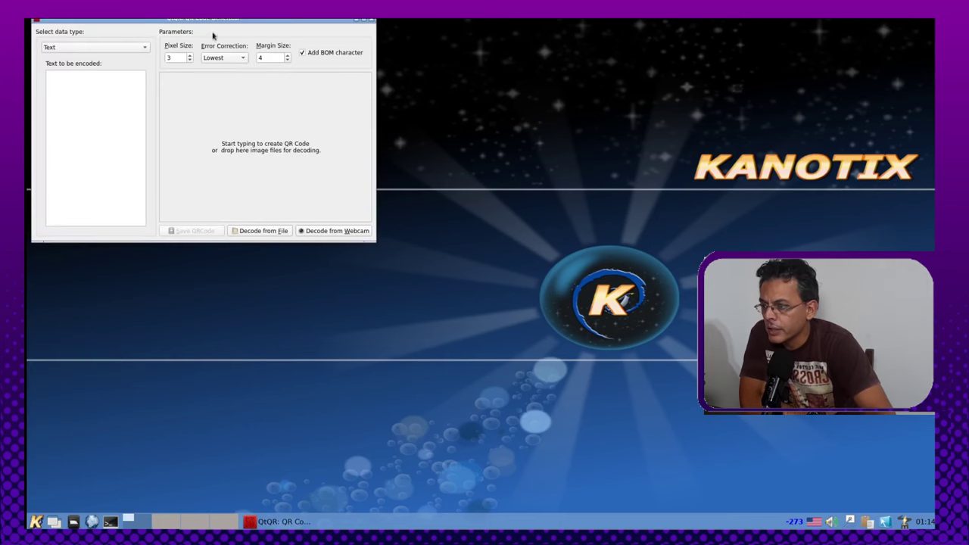
left_click_drag(223, 22, 484, 151)
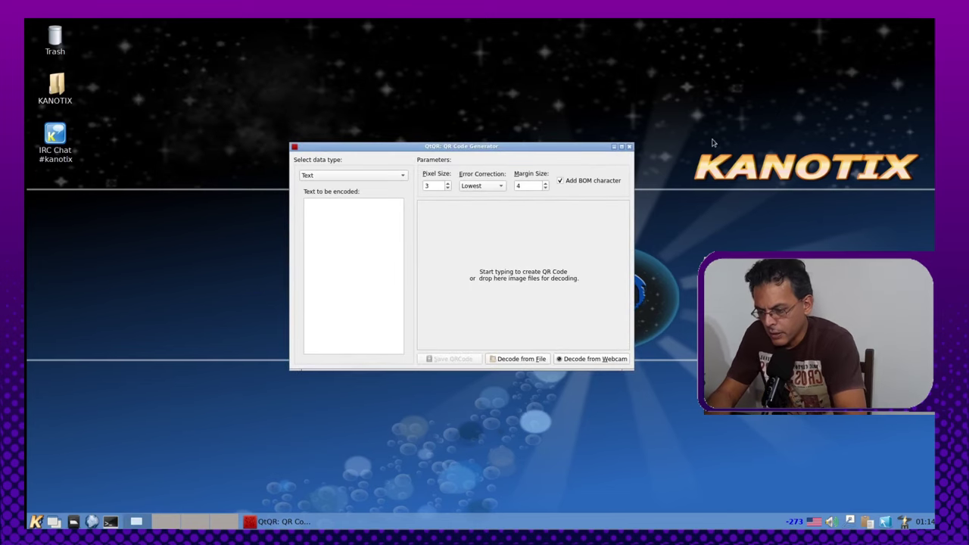
- Generate a QR code for the text "Suscribite al Canal" and close the generator without saving
type("H")
key("BackSpace")
type("S")
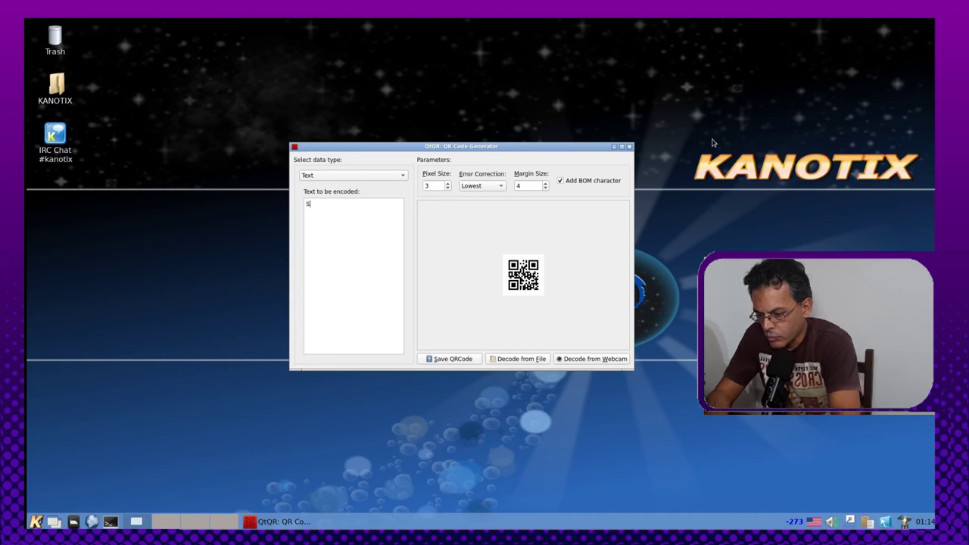
type("uscribi")
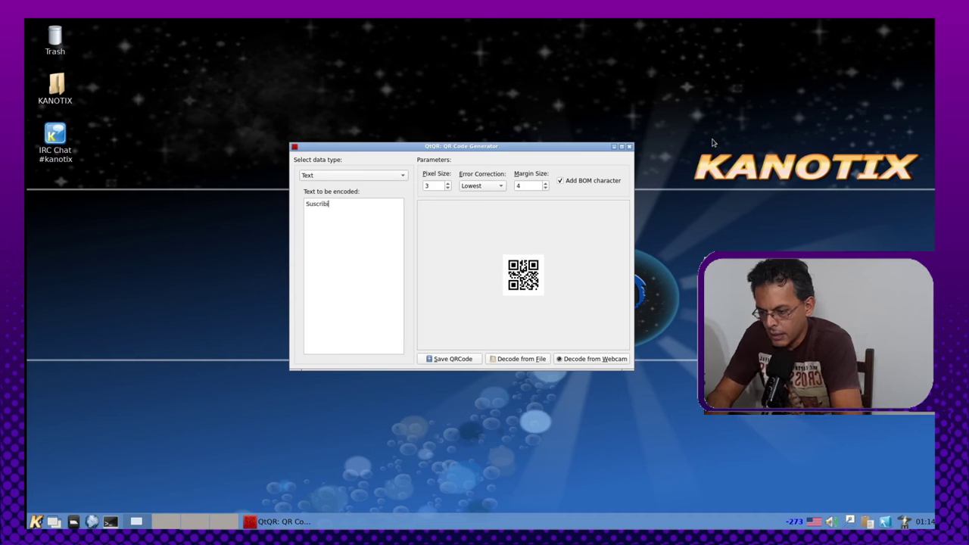
type("te al Canal")
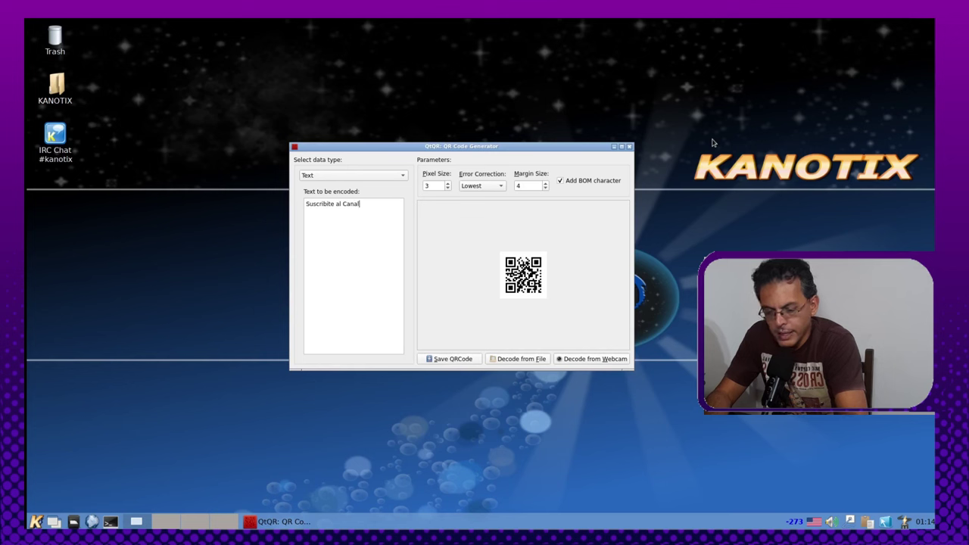
type("+")
key("BackSpace")
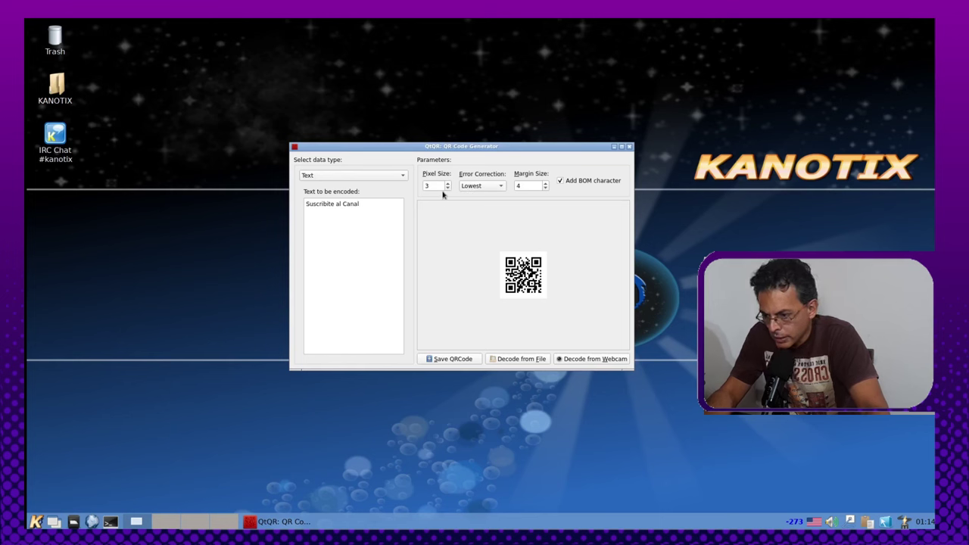
type("q")
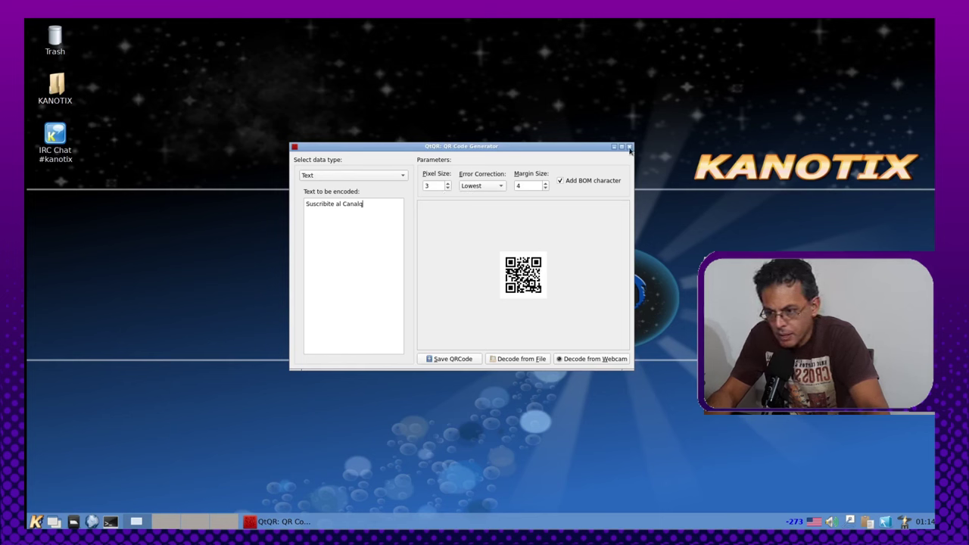
left_click(630, 148)
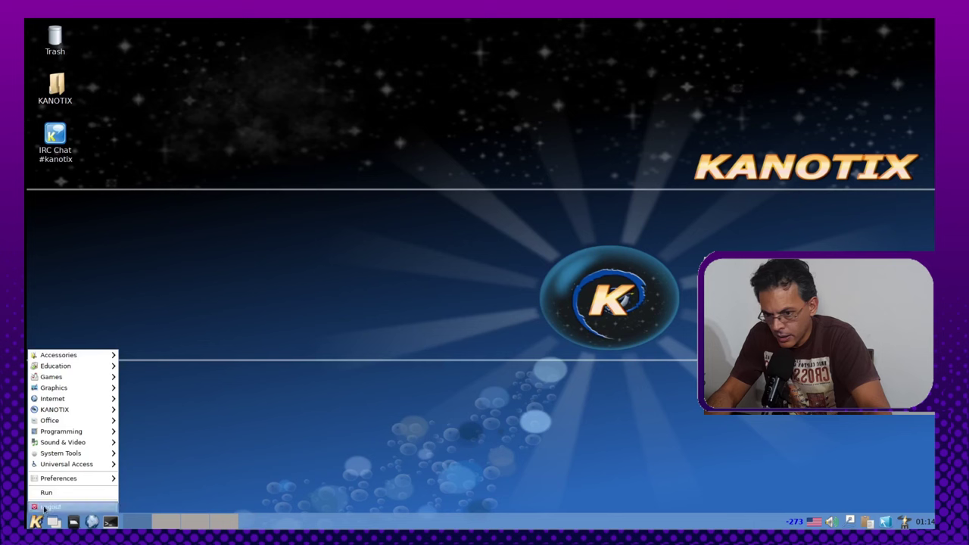
- Launch Firefox ESR from the Internet applications, look at its start page, and close the browser
left_click(36, 522)
mouse_move(81, 389)
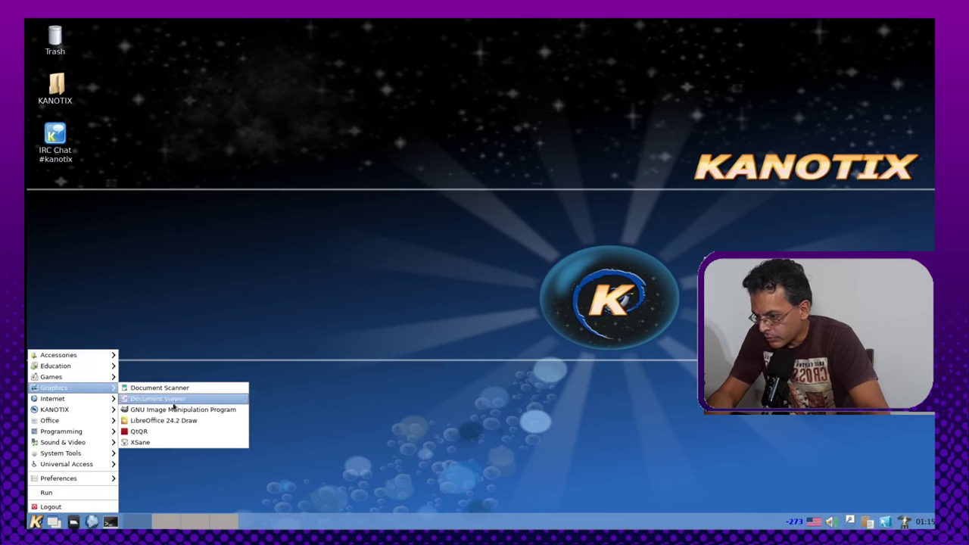
left_click(80, 394)
mouse_move(72, 400)
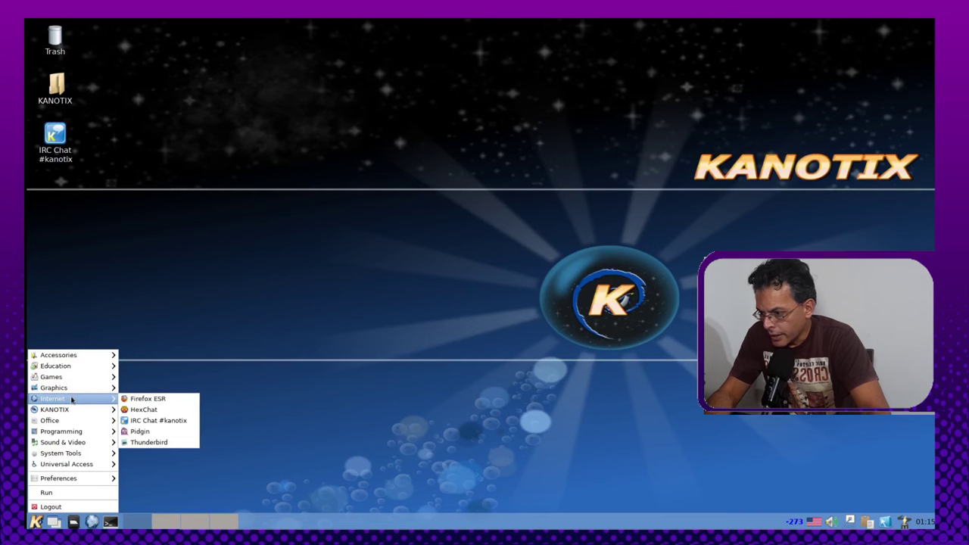
left_click(158, 403)
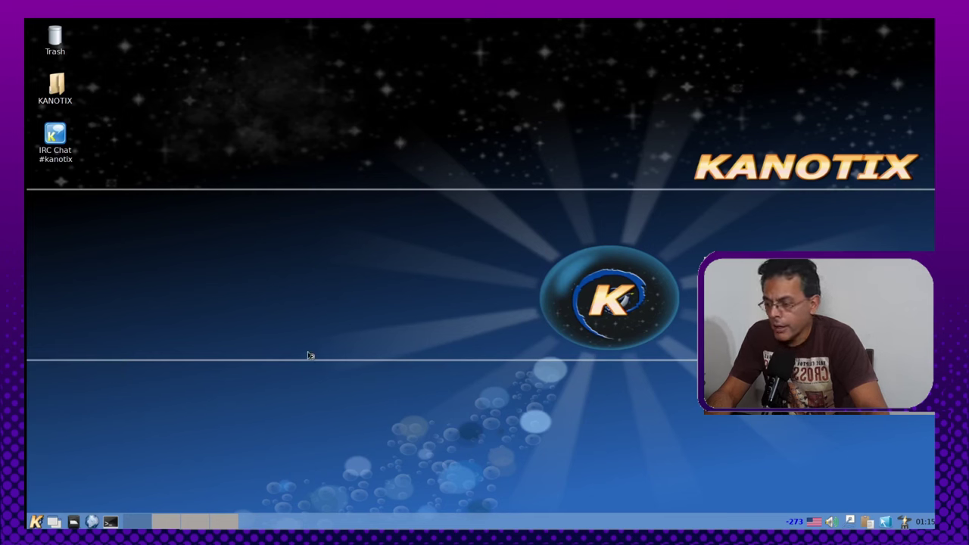
left_click(35, 521)
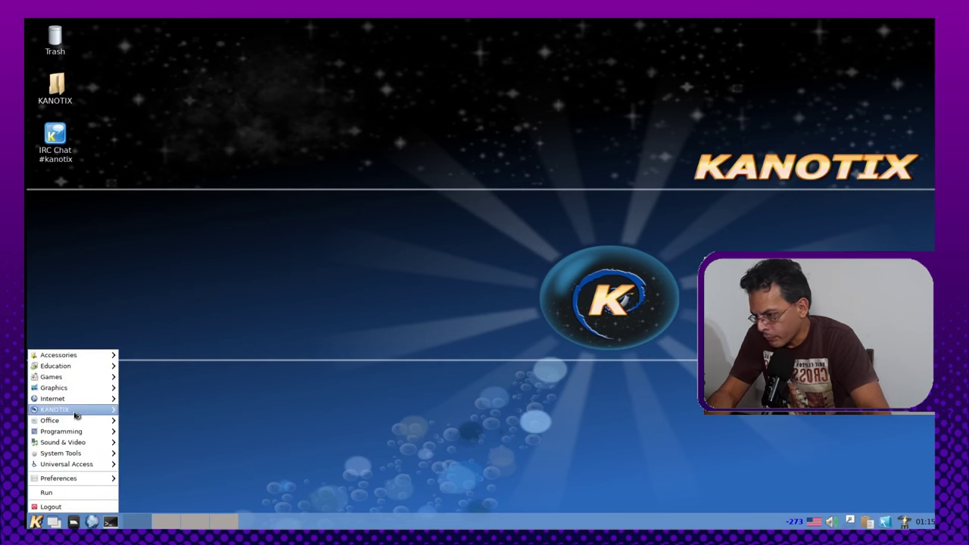
mouse_move(79, 402)
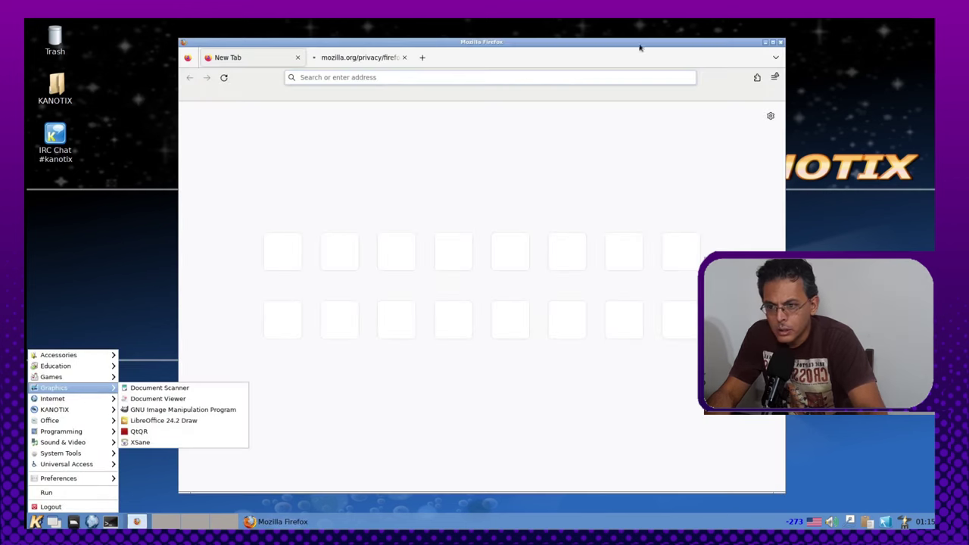
left_click(87, 328)
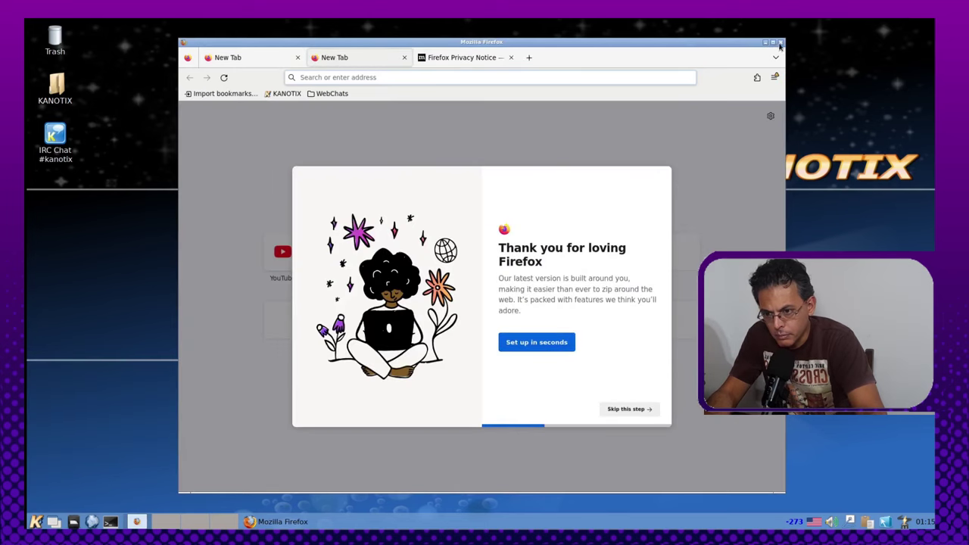
left_click(781, 43)
- Launch Install Kanotix from the KANOTIX applications, set the installer language to español de España, and continue to the location settings
left_click(35, 522)
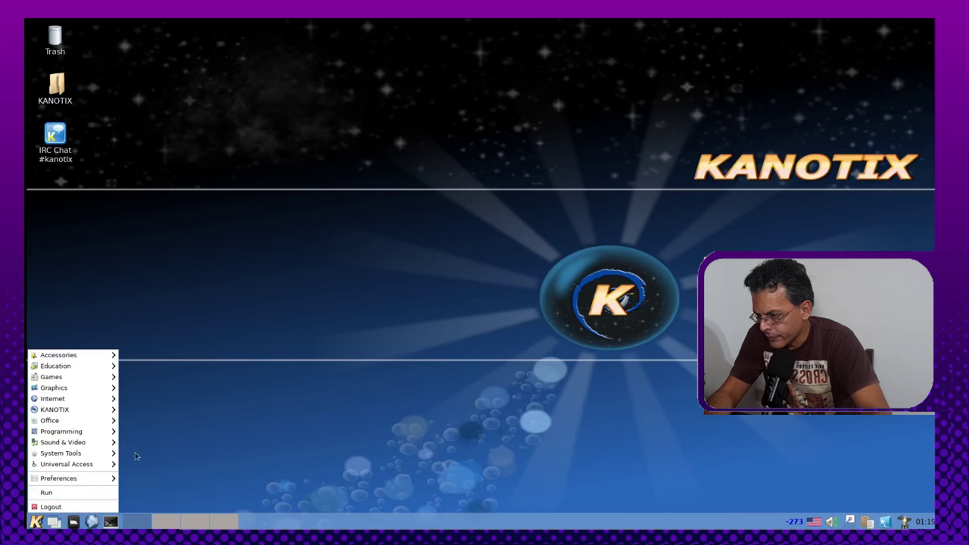
mouse_move(70, 402)
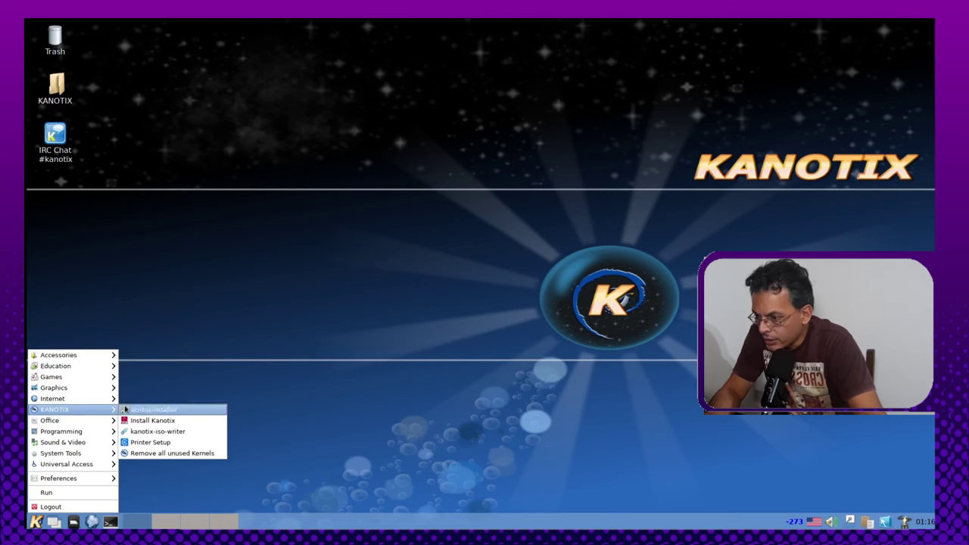
left_click(168, 422)
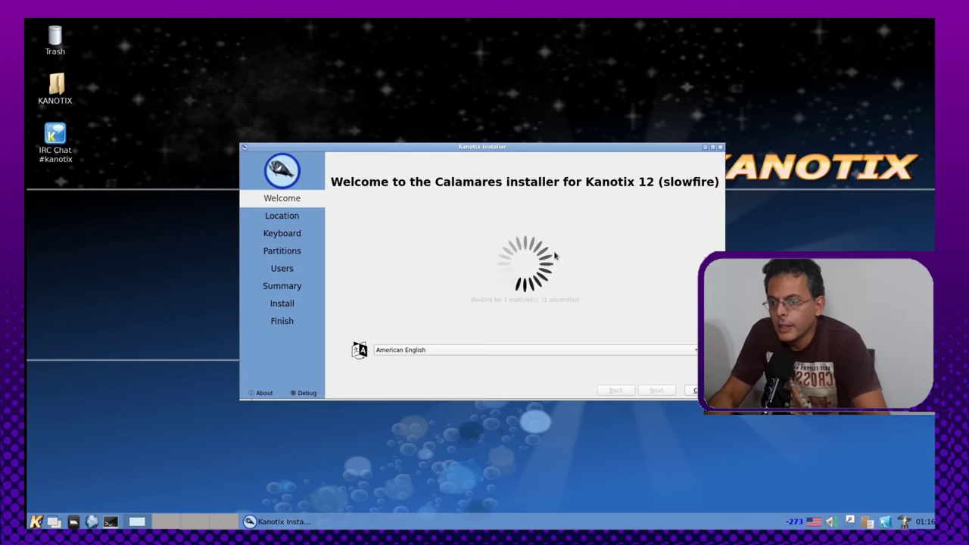
left_click(464, 350)
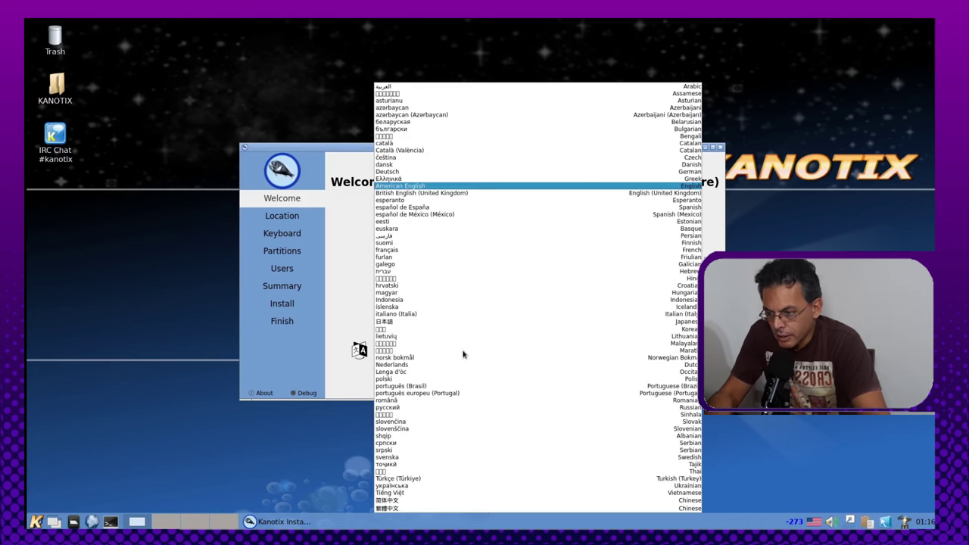
left_click(470, 207)
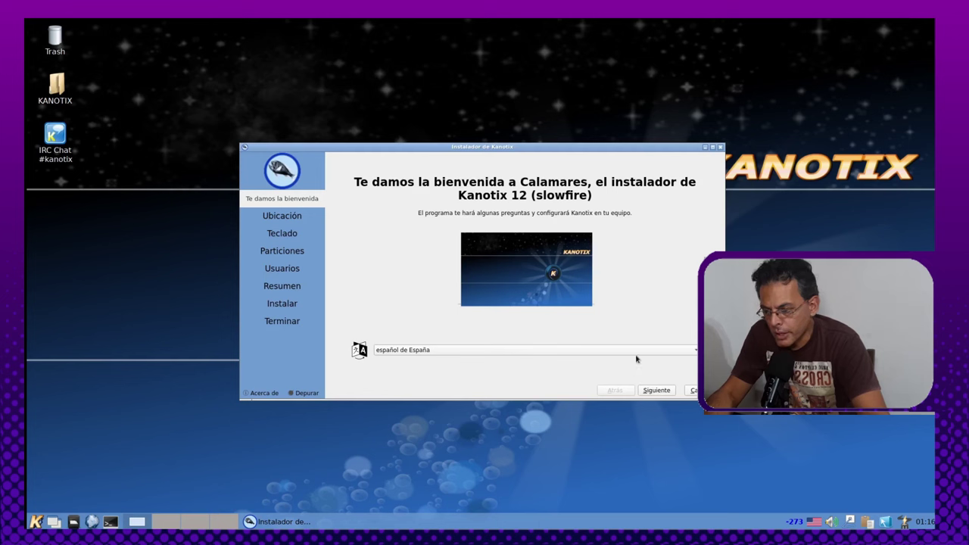
left_click(655, 391)
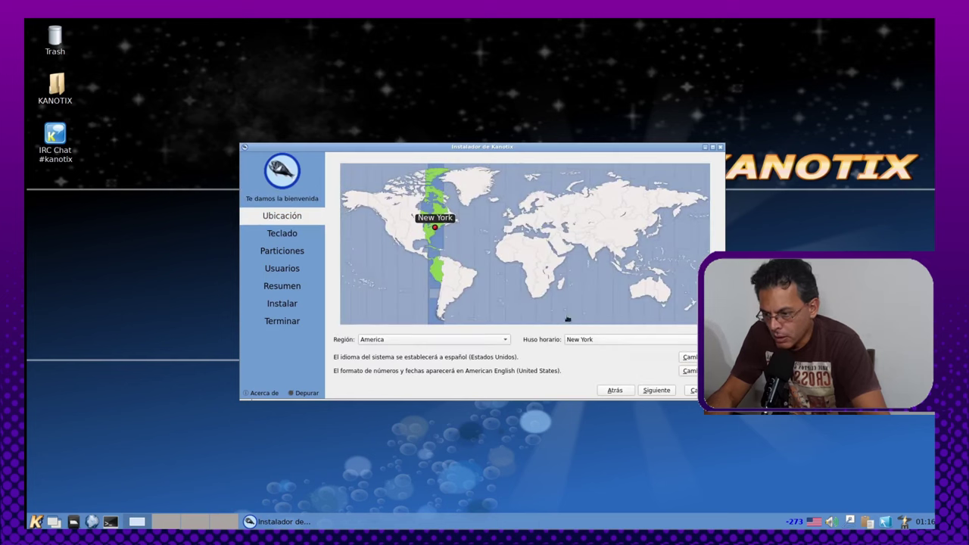
- Set the time zone to Argentina/Salta in the America region and continue to the keyboard settings
left_click(608, 345)
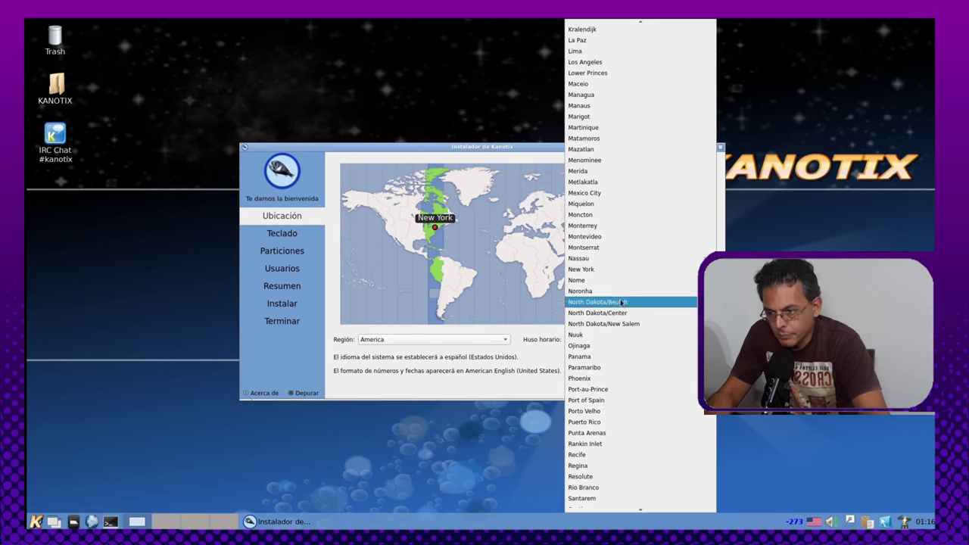
scroll(628, 151, "up", 10)
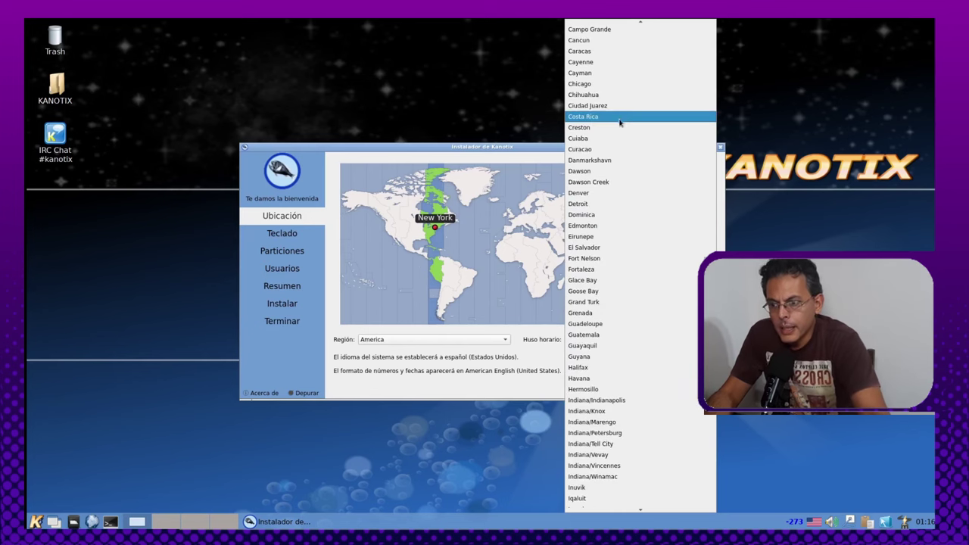
scroll(620, 121, "up", 10)
left_click(633, 156)
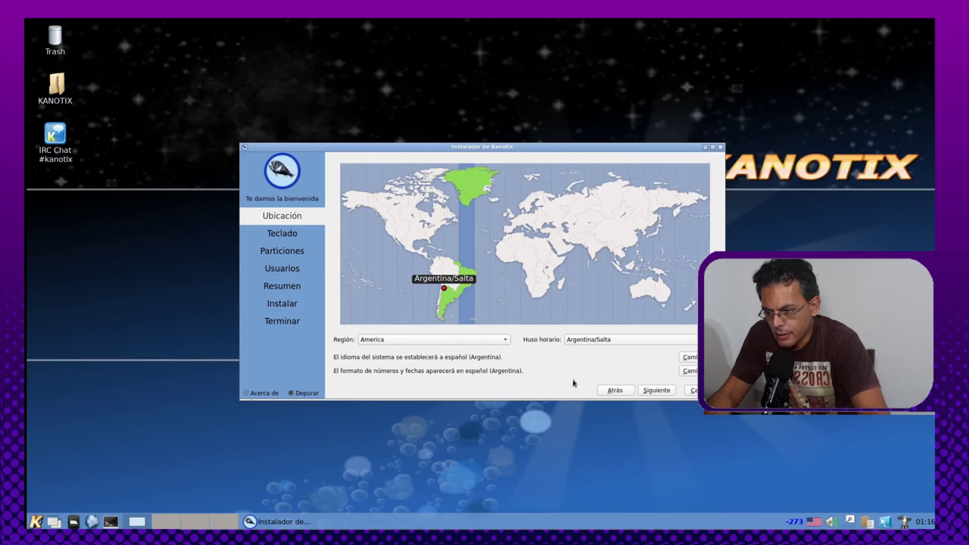
left_click(667, 391)
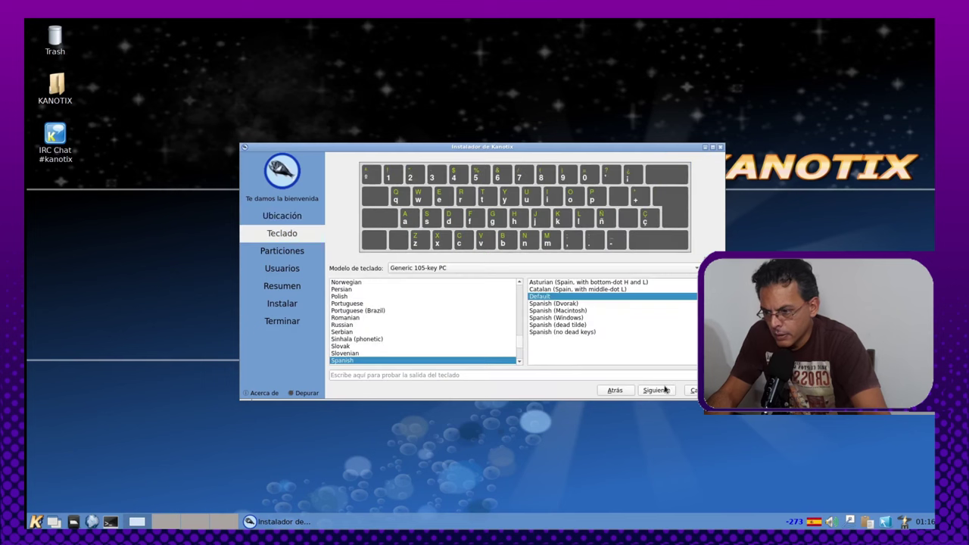
- Choose the Spanish (Latin American) keyboard layout and select erasing the QEMU HARDDISK (/dev/sda) as the partitioning method
scroll(473, 333, "down", 1)
left_click(413, 346)
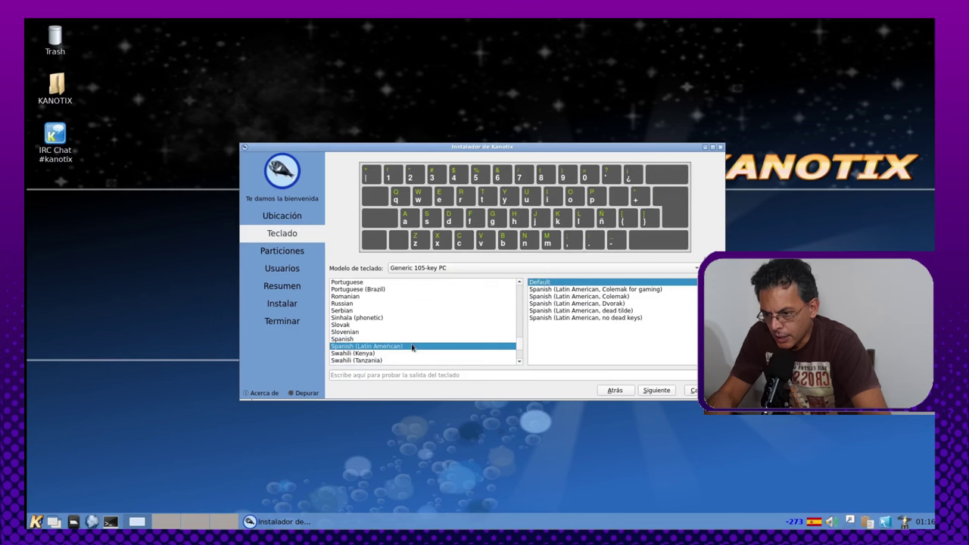
left_click(658, 390)
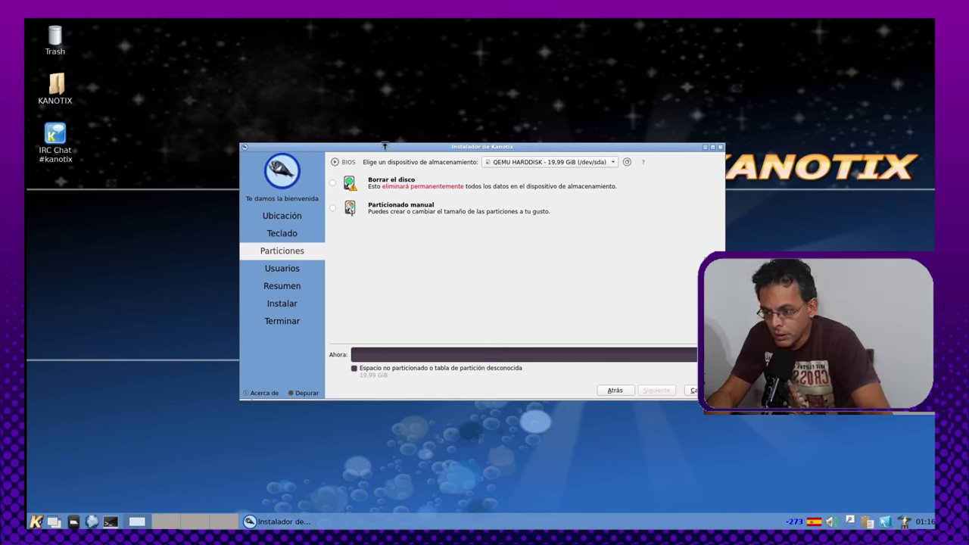
left_click(333, 184)
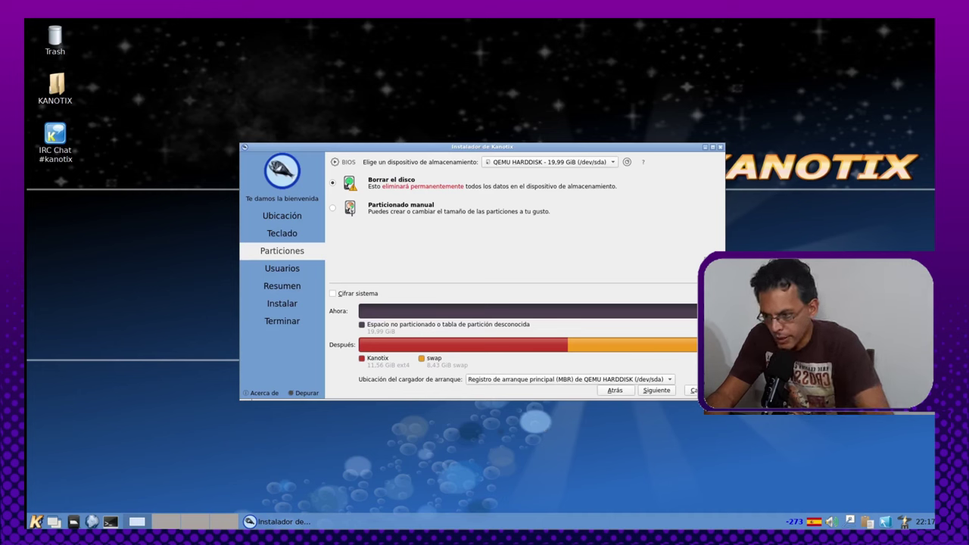
left_click(656, 390)
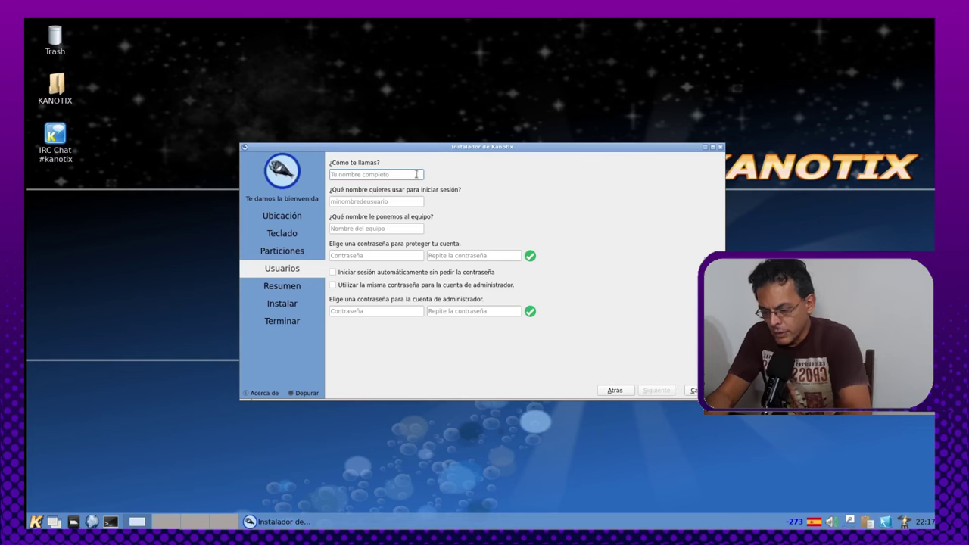
- Enter the full name for the new user account and keep the suggested login and computer names
type("LGR")
key("Tab")
key("Tab")
key("Tab")
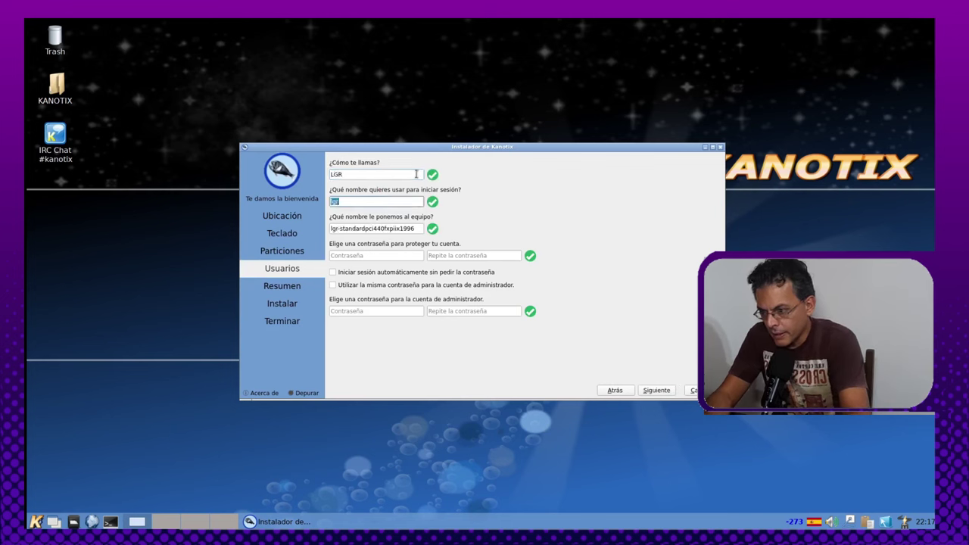
- Enter and repeat the account password, use the same password for the administrator account, and continue to the installation summary
type("••")
key("Tab")
type("••")
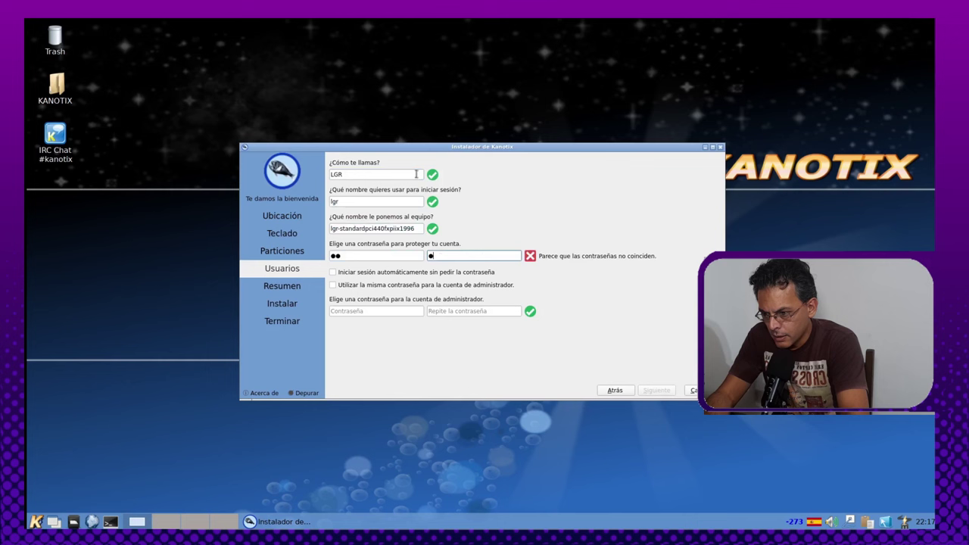
key("Tab")
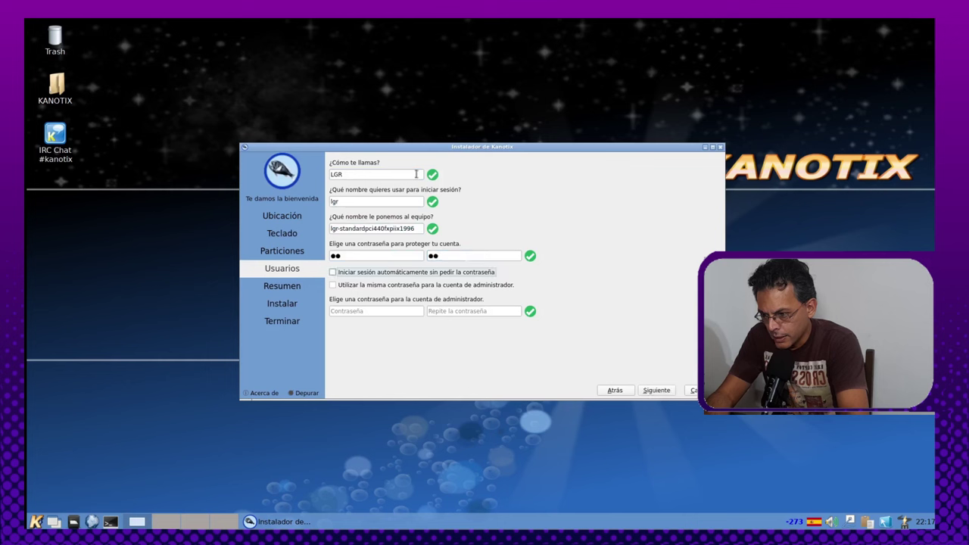
left_click(402, 285)
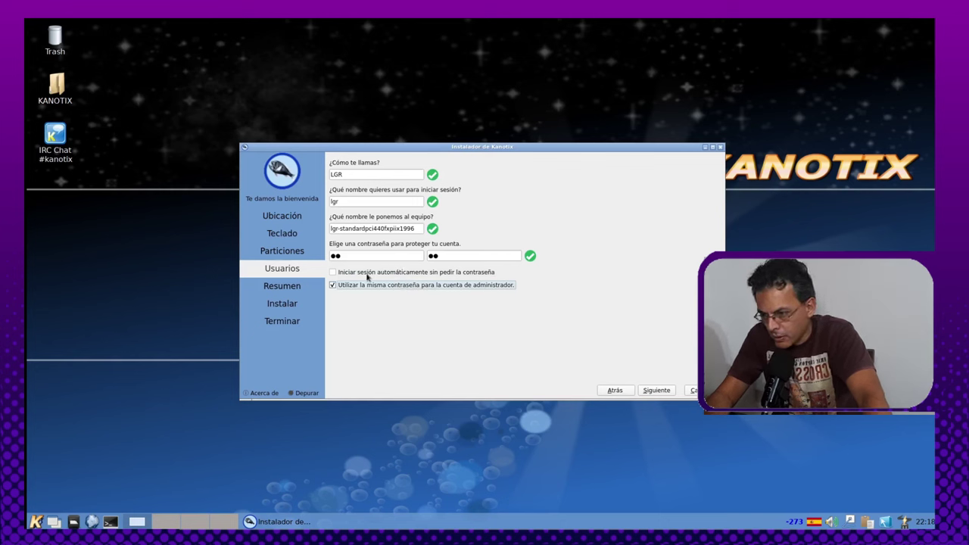
left_click(656, 390)
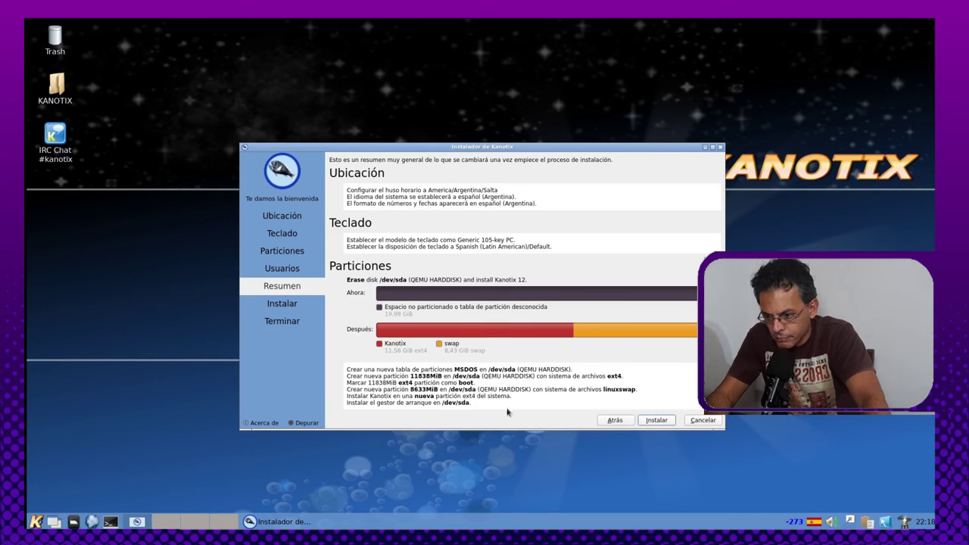
- Start the Kanotix installation from the summary and minimize the installer window
left_click(658, 421)
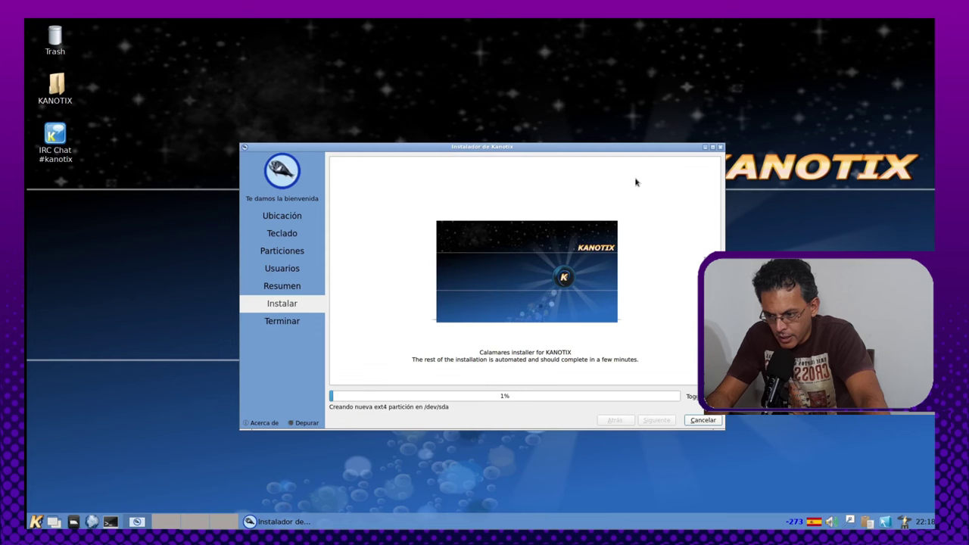
left_click(705, 148)
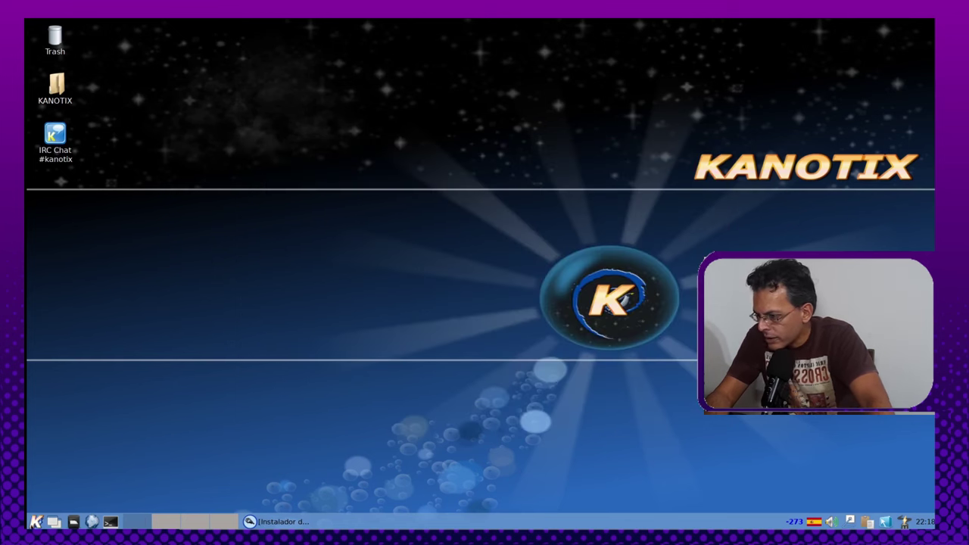
- Launch LibreOffice 24.2 Calc from the office applications and dismiss the Tip of the Day
left_click(36, 522)
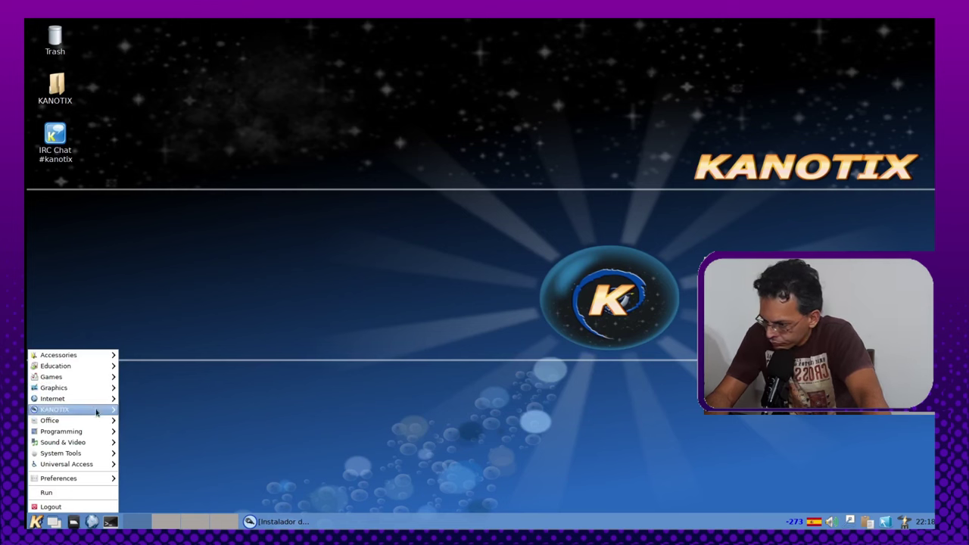
mouse_move(93, 421)
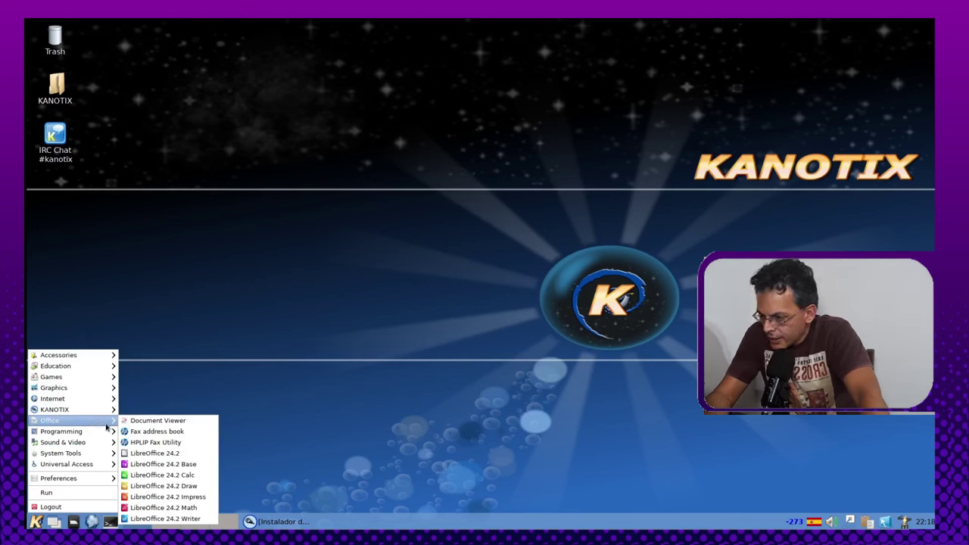
left_click(182, 476)
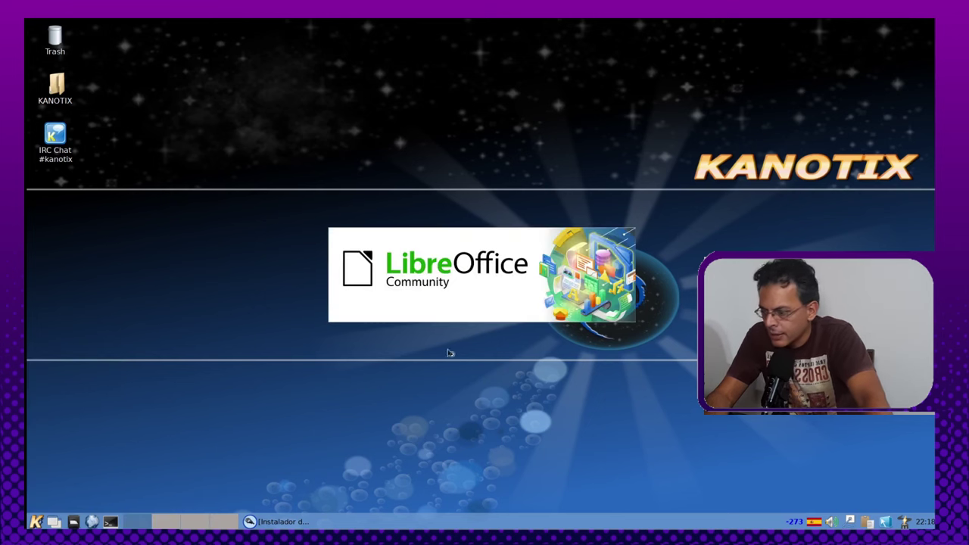
left_click(36, 522)
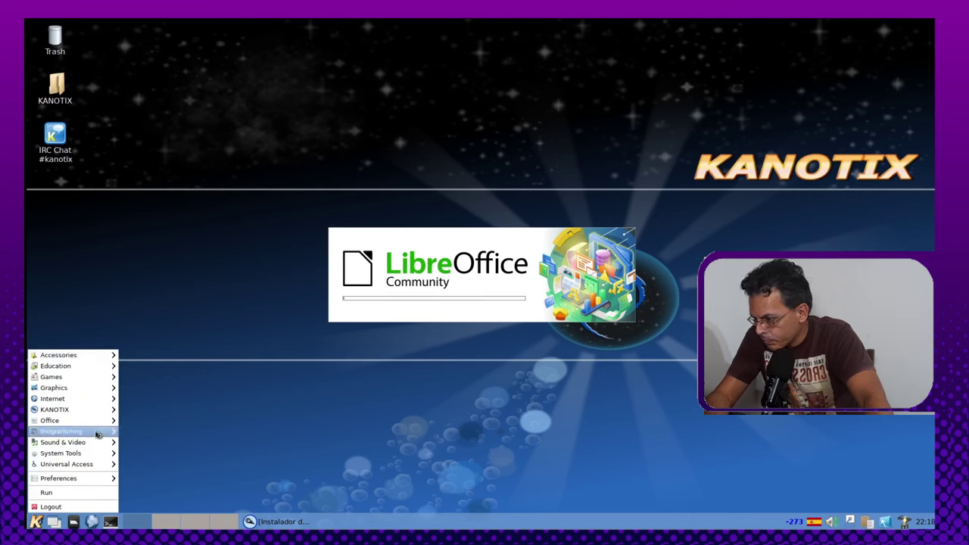
mouse_move(99, 423)
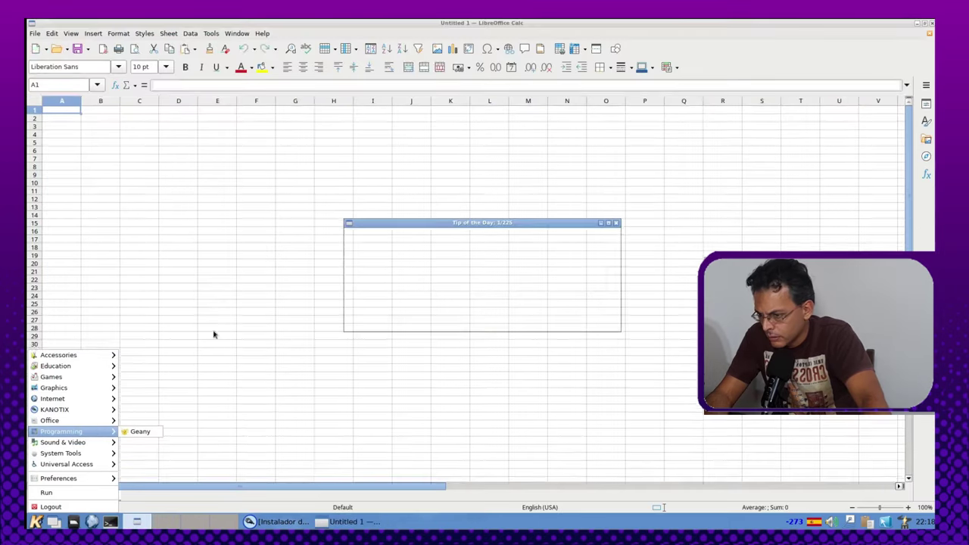
left_click(456, 341)
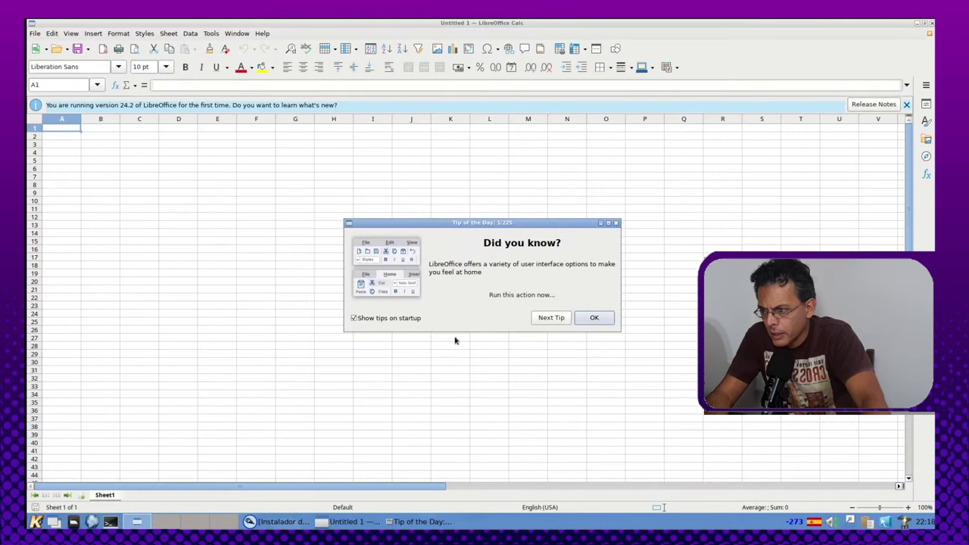
left_click(594, 317)
- Look over the blank Calc spreadsheet and its menus, and close Calc
left_click(344, 185)
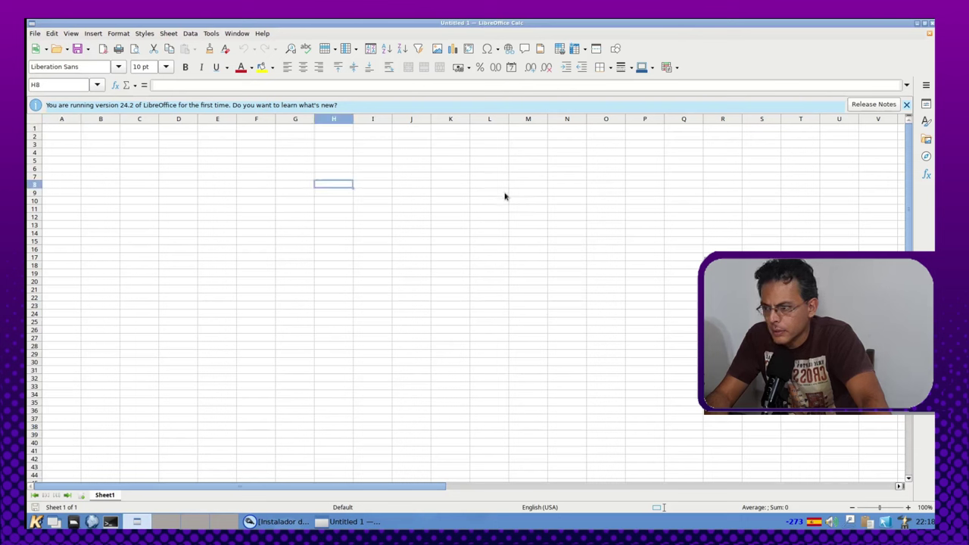
left_click_drag(489, 185, 489, 193)
left_click(236, 36)
left_click(265, 35)
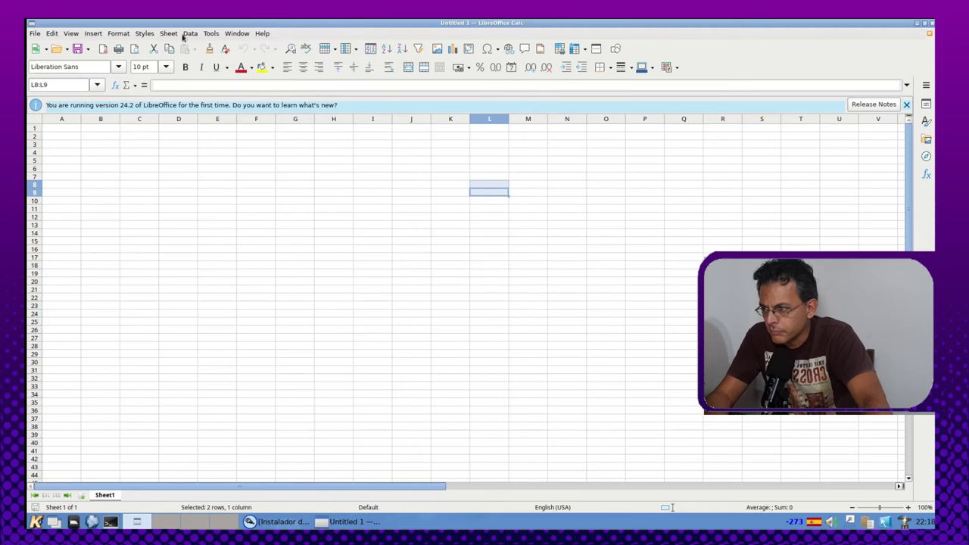
left_click(110, 38)
left_click(236, 34)
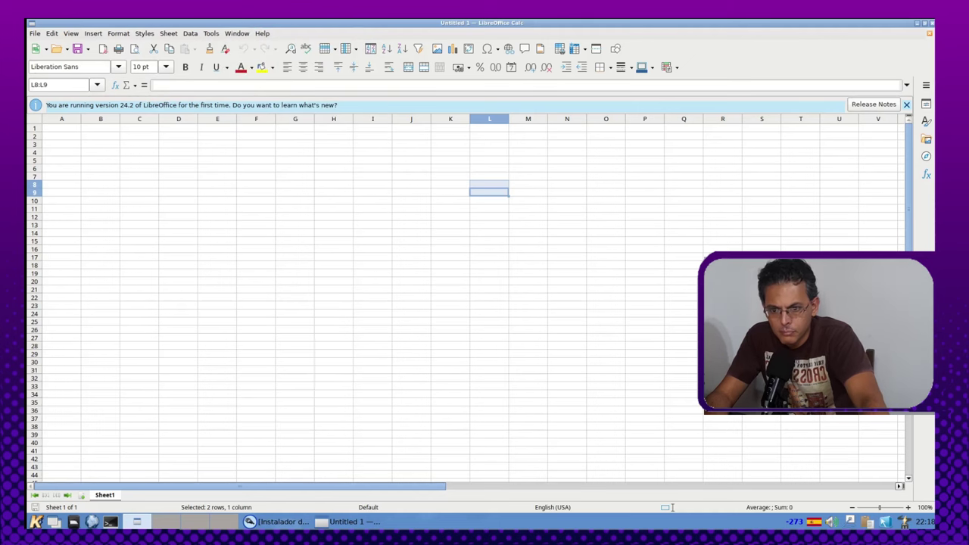
left_click(931, 24)
- Launch the Exaile music player, dismiss its welcome message, and move its window to the middle of the desktop
left_click(36, 521)
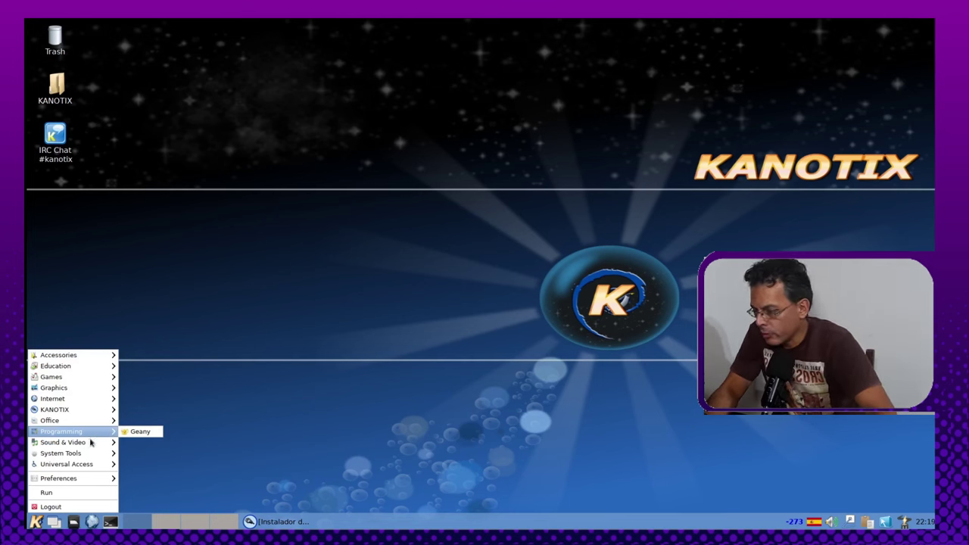
left_click(90, 443)
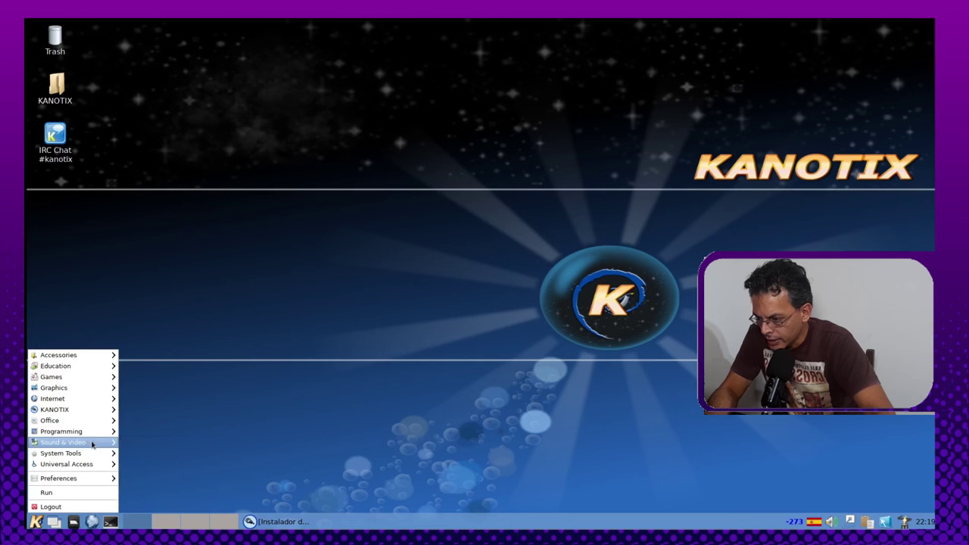
left_click(161, 444)
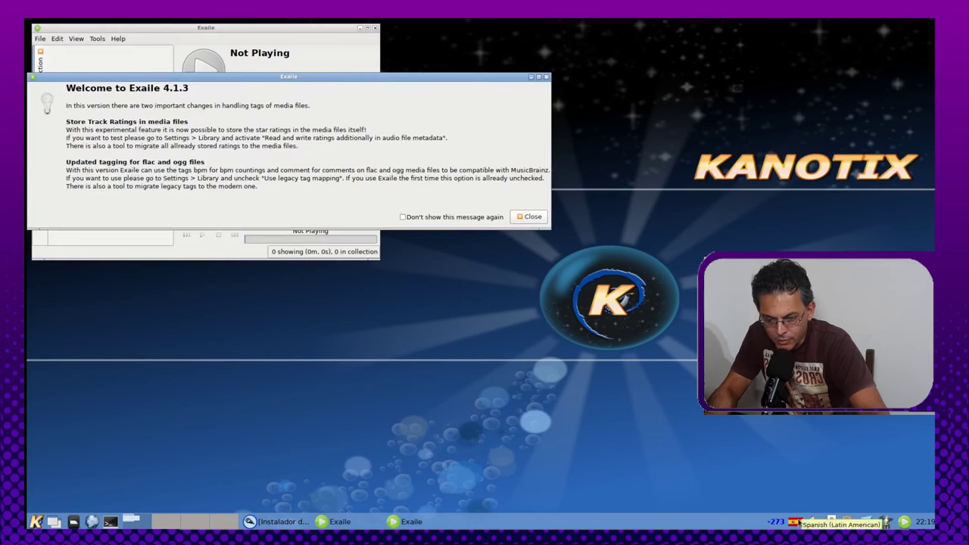
right_click(799, 522)
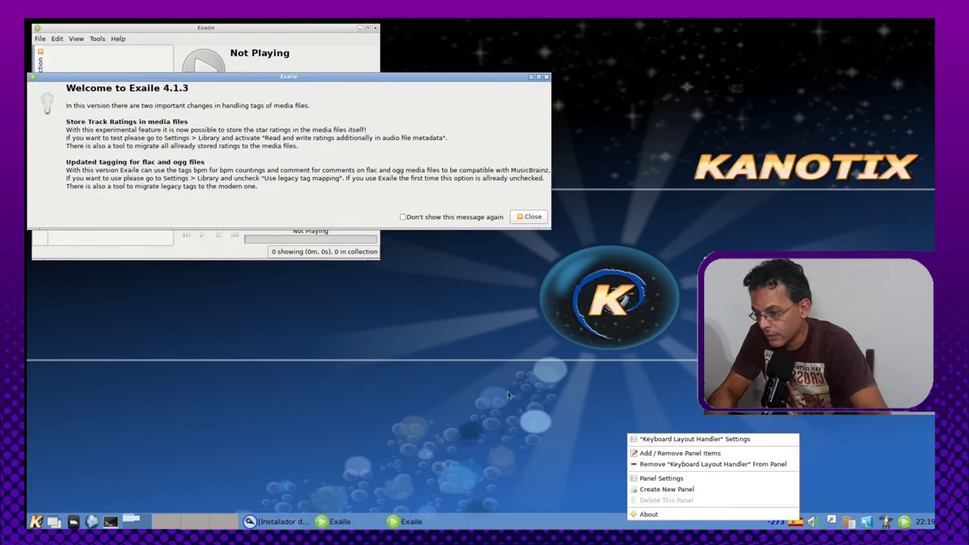
left_click(456, 388)
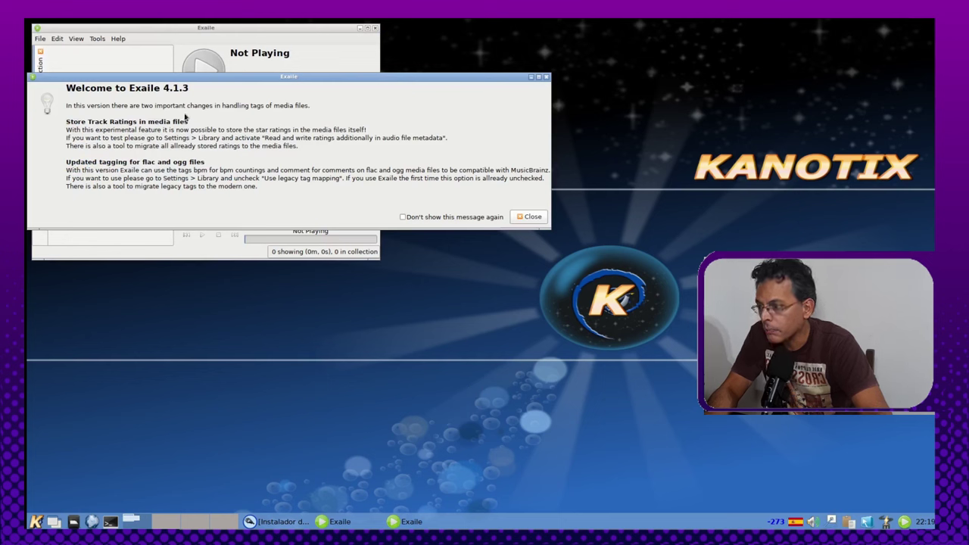
left_click(539, 217)
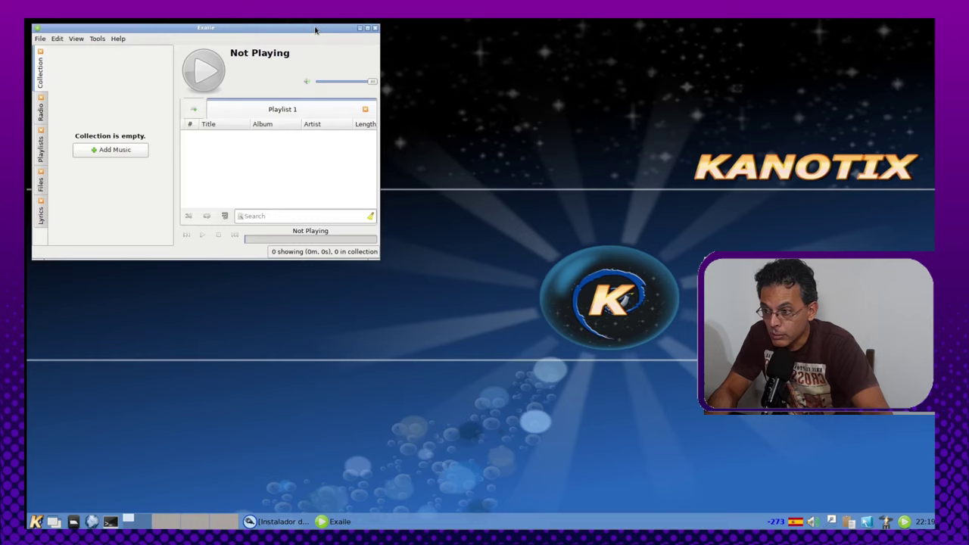
left_click_drag(314, 29, 641, 128)
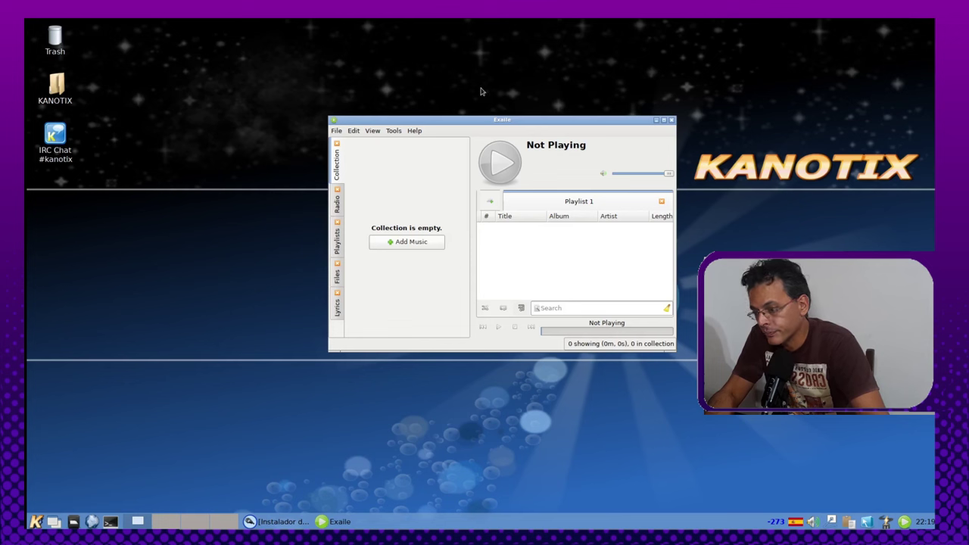
- Examine Exaile's radio section and its Add Radio Station form without adding a station, and close the player
left_click(337, 204)
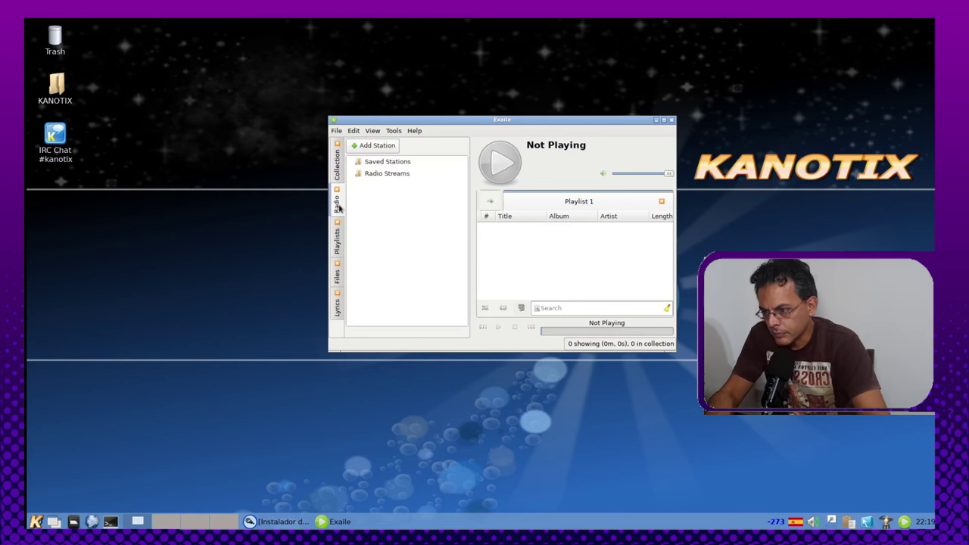
left_click(369, 163)
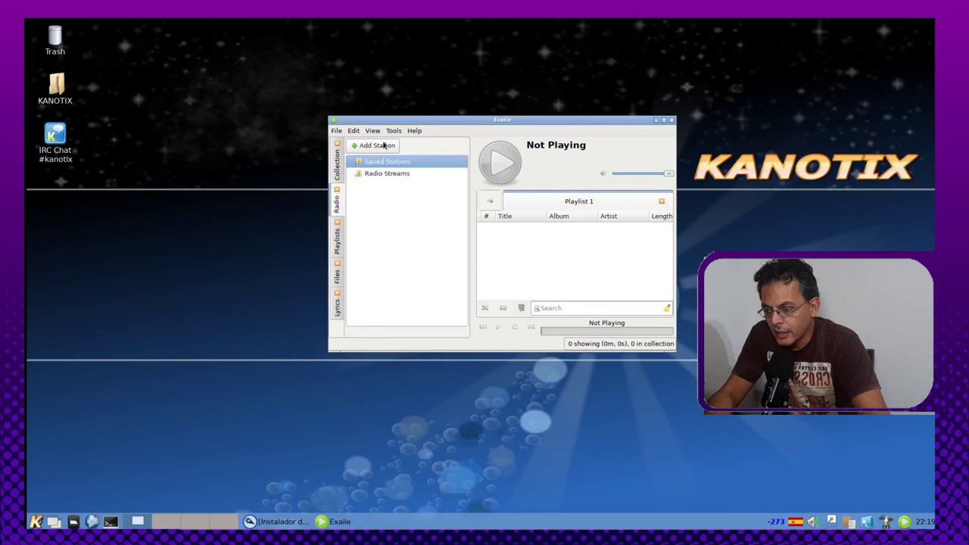
left_click(384, 146)
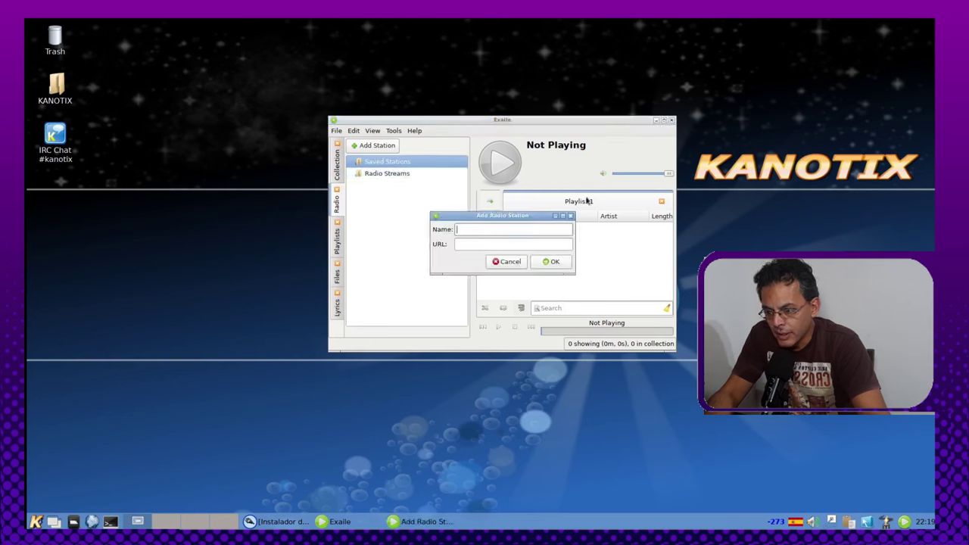
left_click(507, 262)
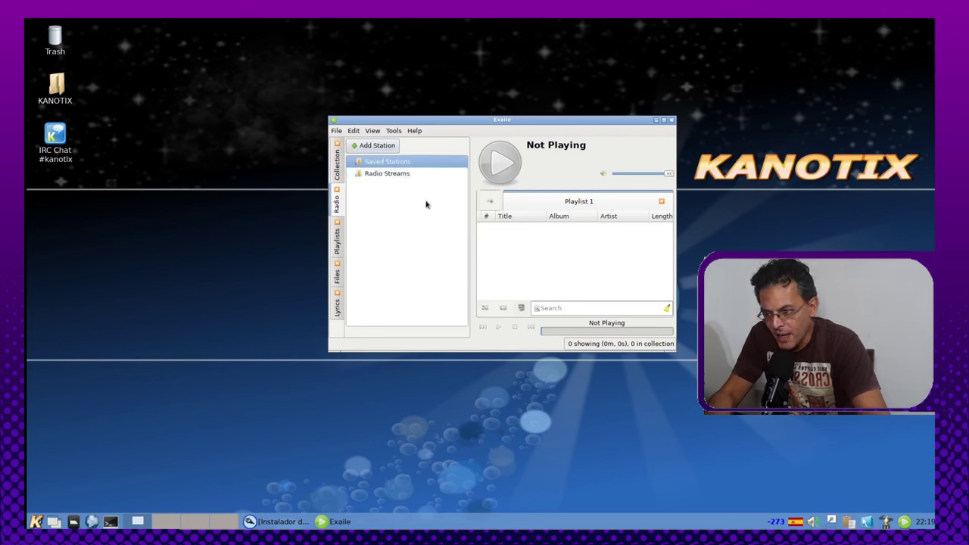
left_click(393, 131)
left_click(396, 133)
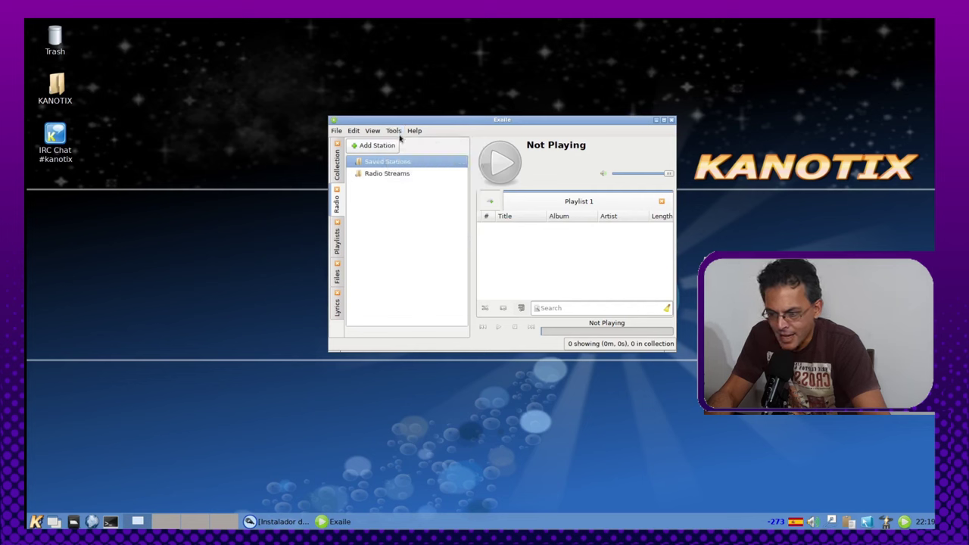
left_click(672, 120)
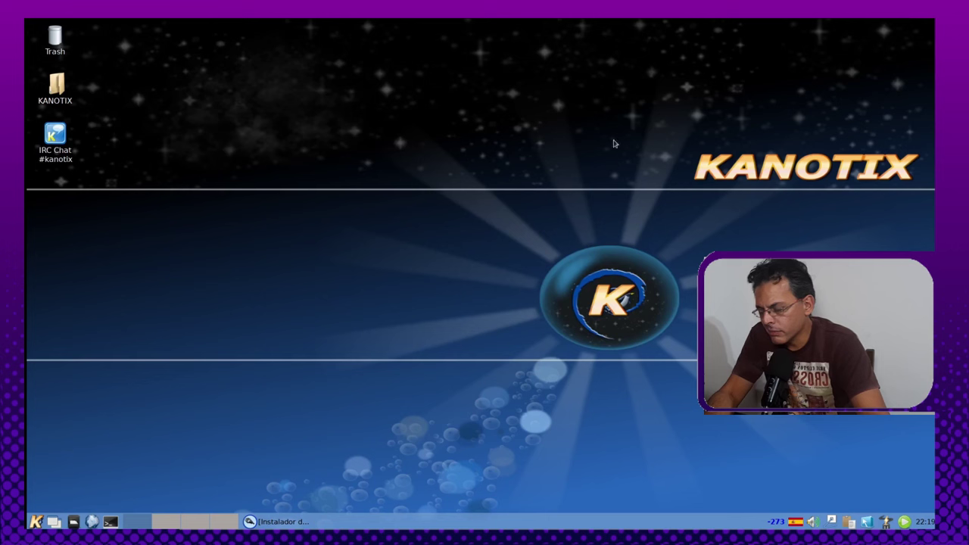
- Open the PCManFM file manager maximized and view the Desktop and Home Folder locations
left_click(35, 522)
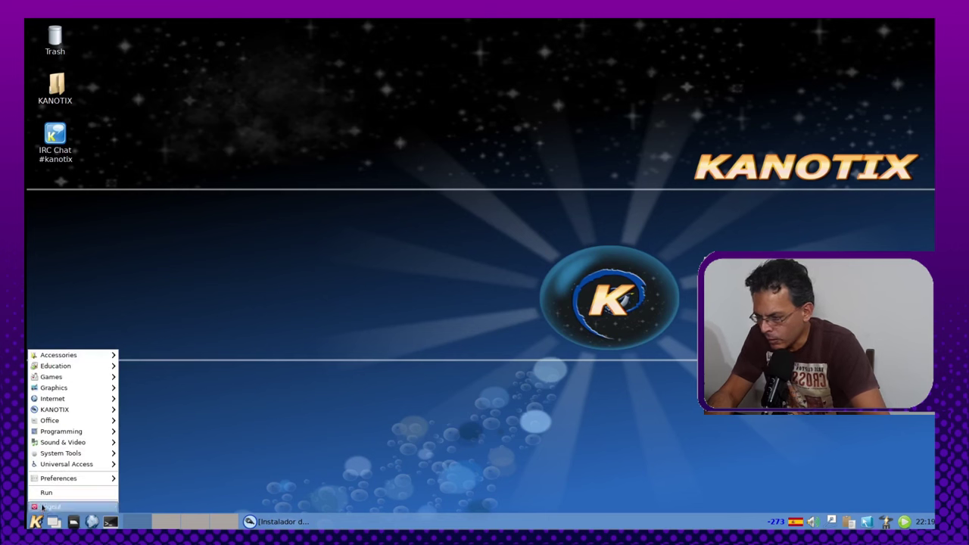
mouse_move(76, 446)
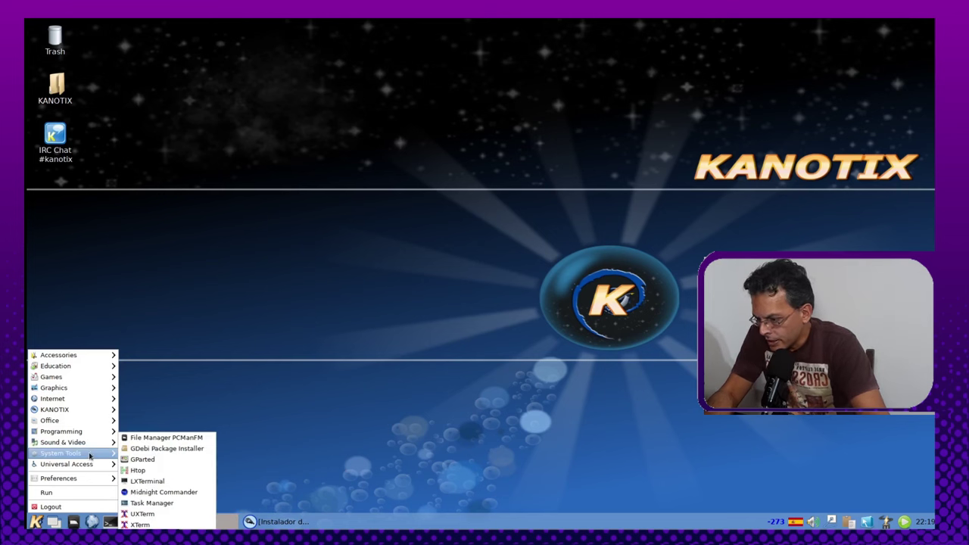
left_click(191, 439)
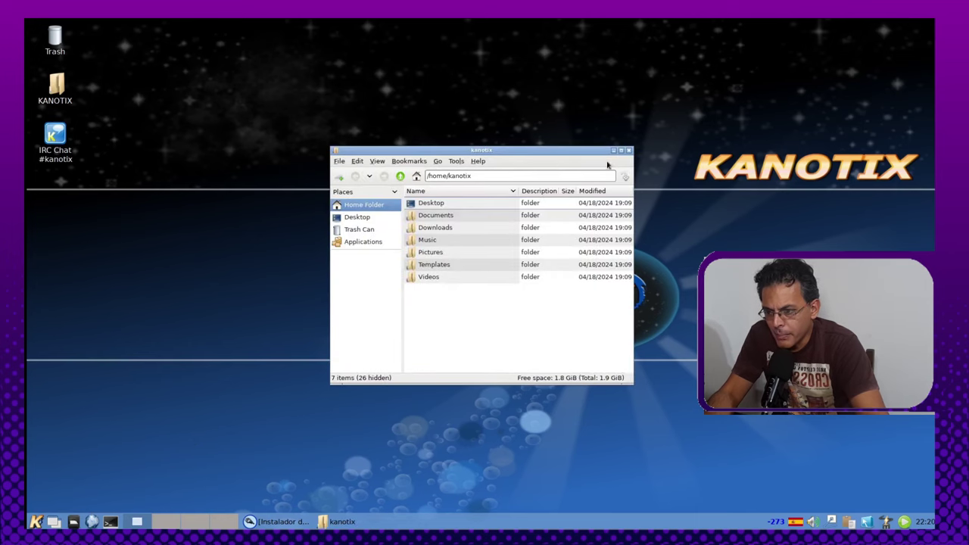
left_click(621, 152)
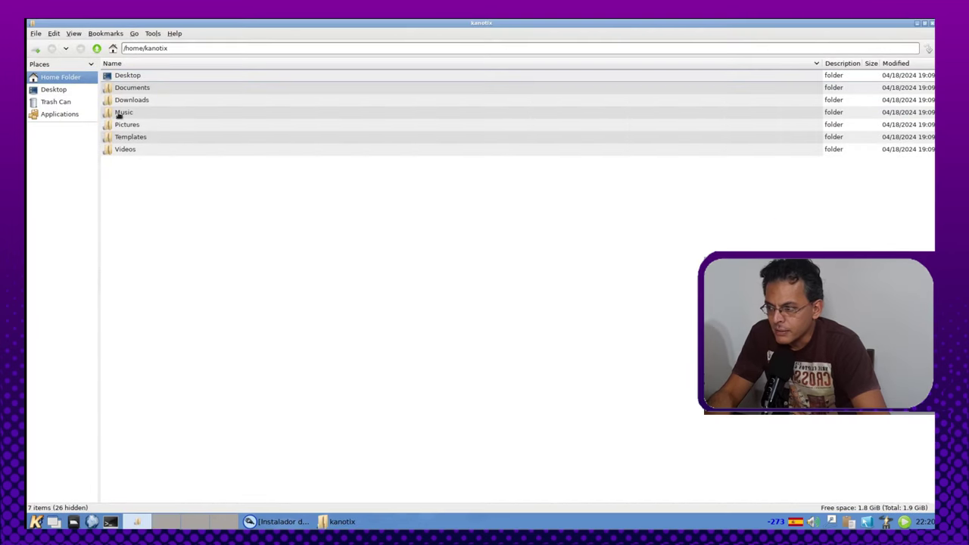
left_click(65, 90)
left_click(72, 79)
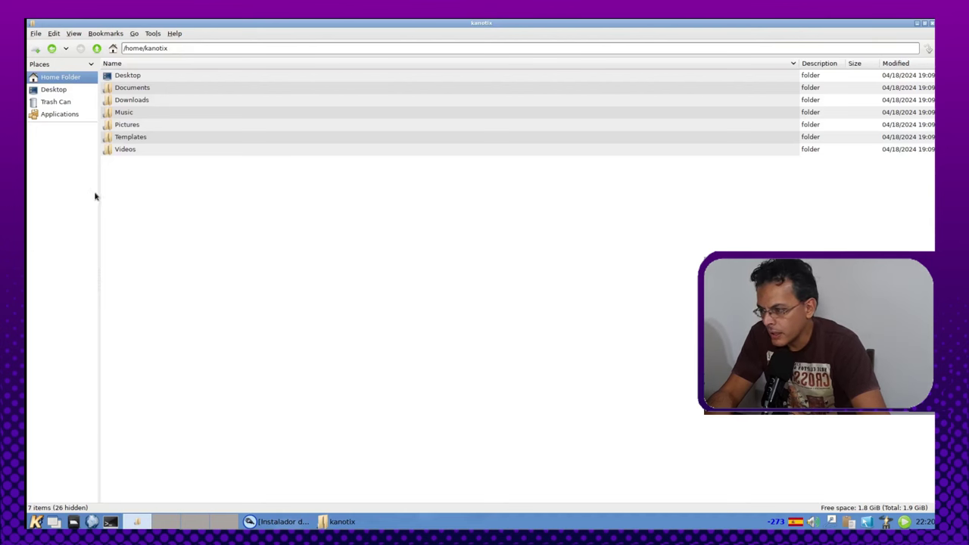
- Widen the Places pane of the file manager, look over the home folder's contents, and close the window
left_click_drag(99, 194, 139, 190)
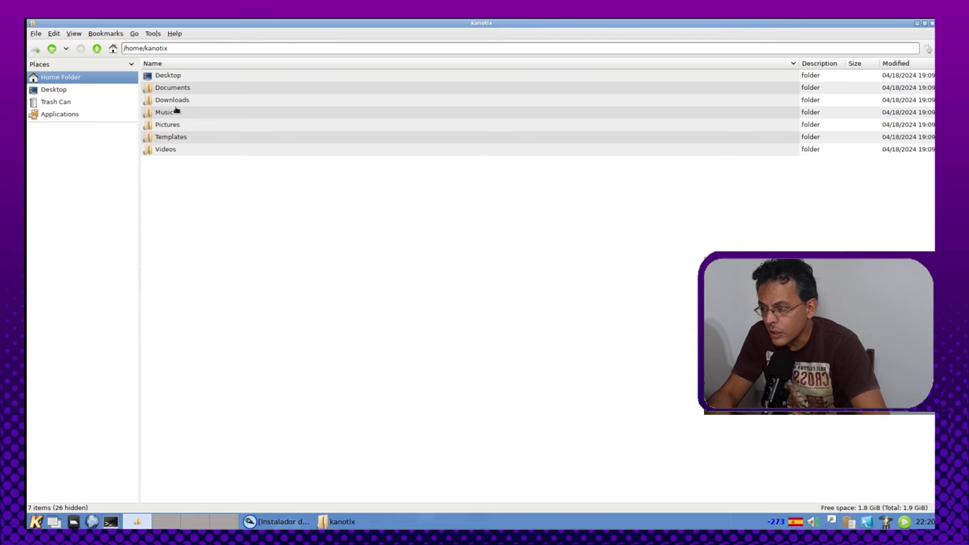
left_click(274, 143)
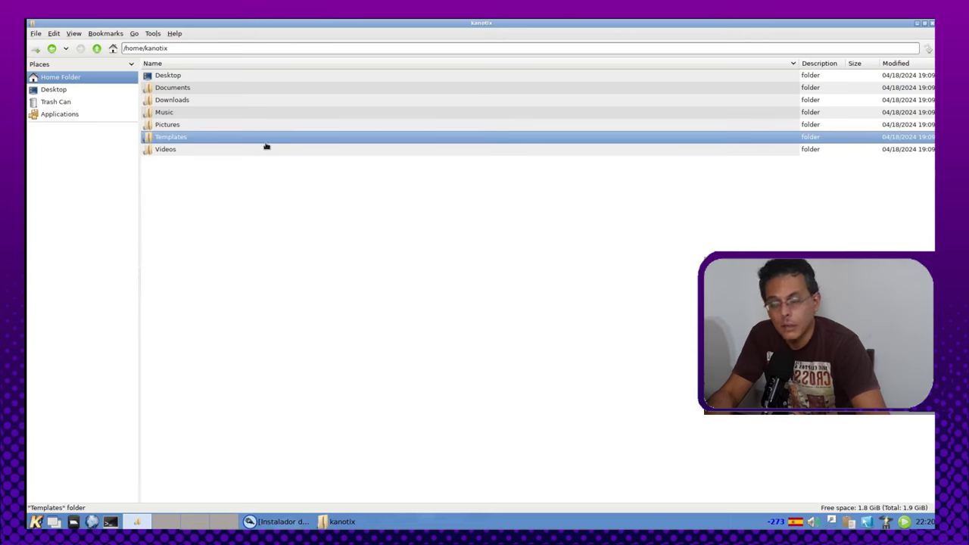
left_click(213, 175)
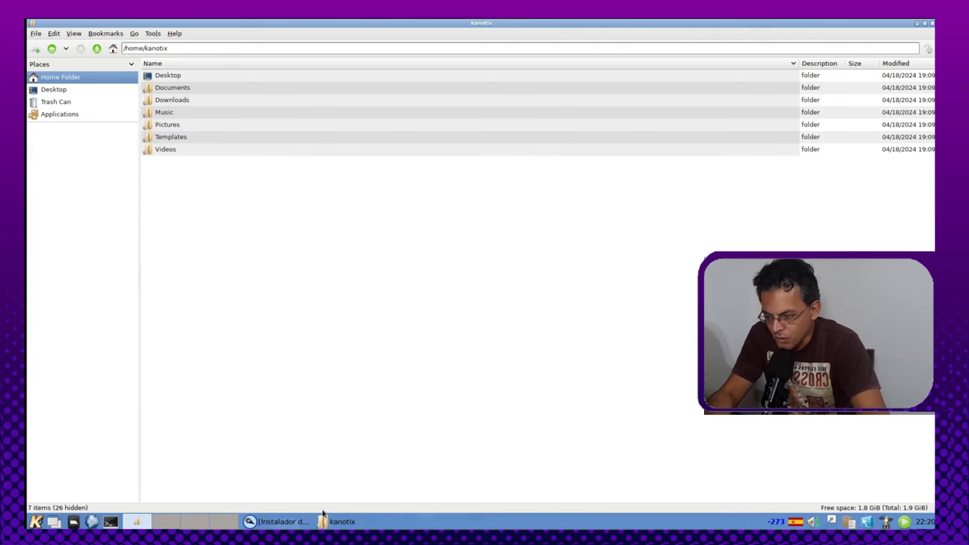
left_click(339, 522)
left_click(351, 521)
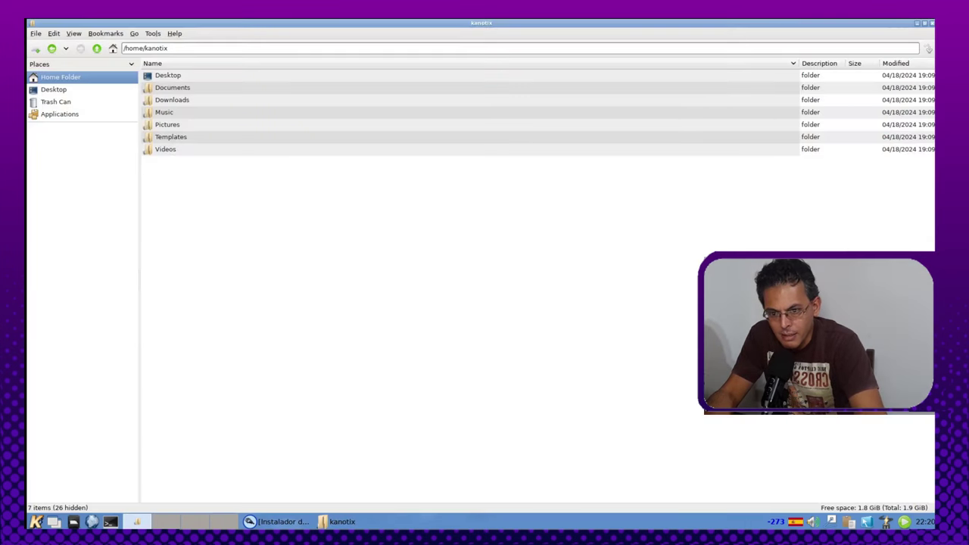
left_click(933, 24)
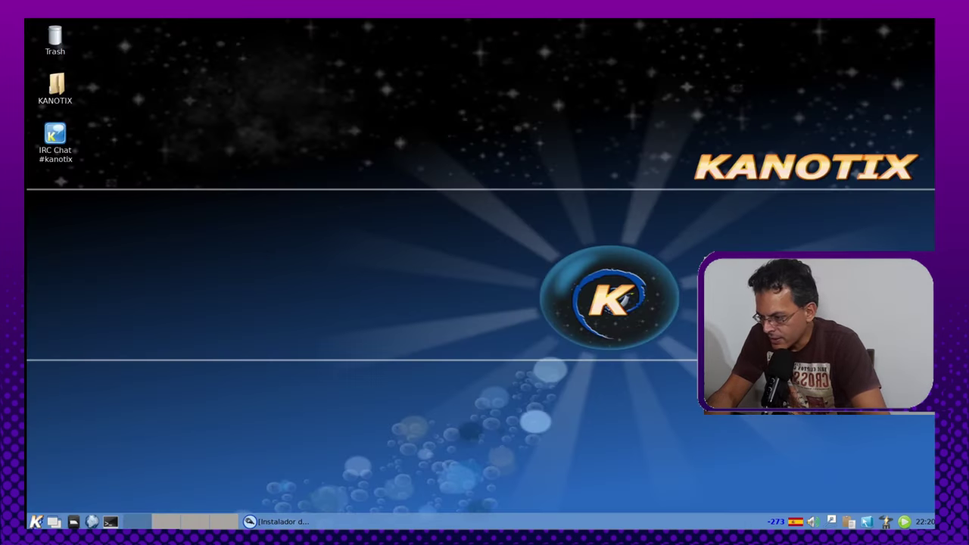
- Open the Task Manager from the system tools, view its CPU, memory and process readings, and close it
left_click(35, 522)
mouse_move(82, 455)
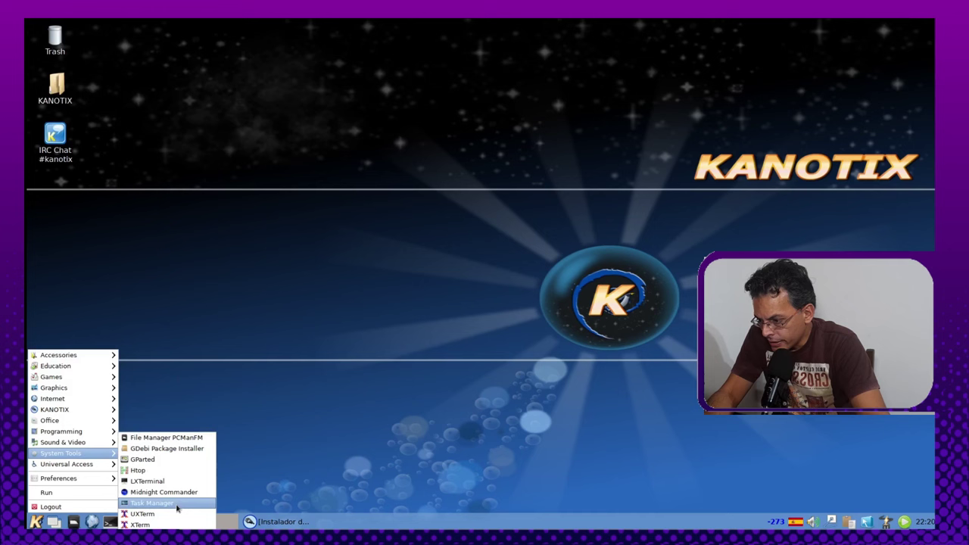
left_click(151, 503)
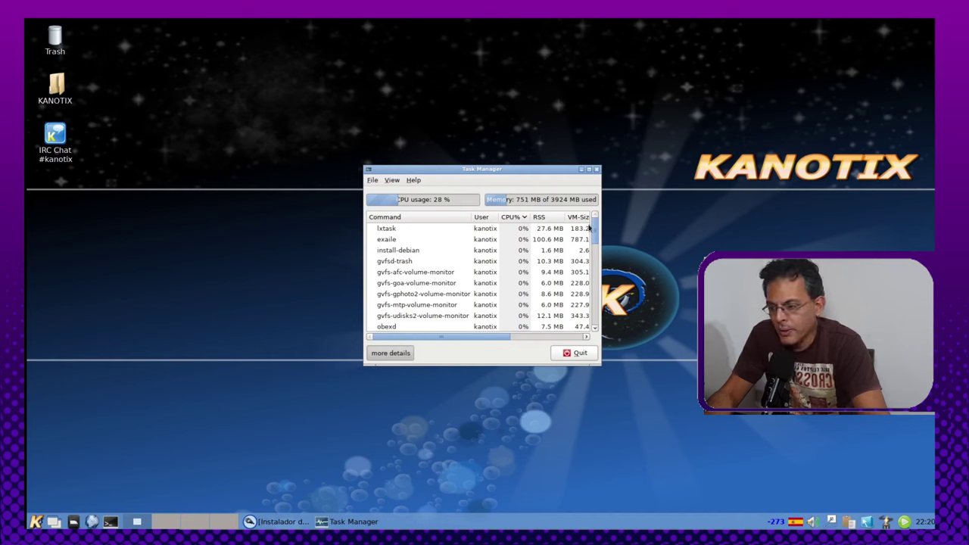
left_click(597, 170)
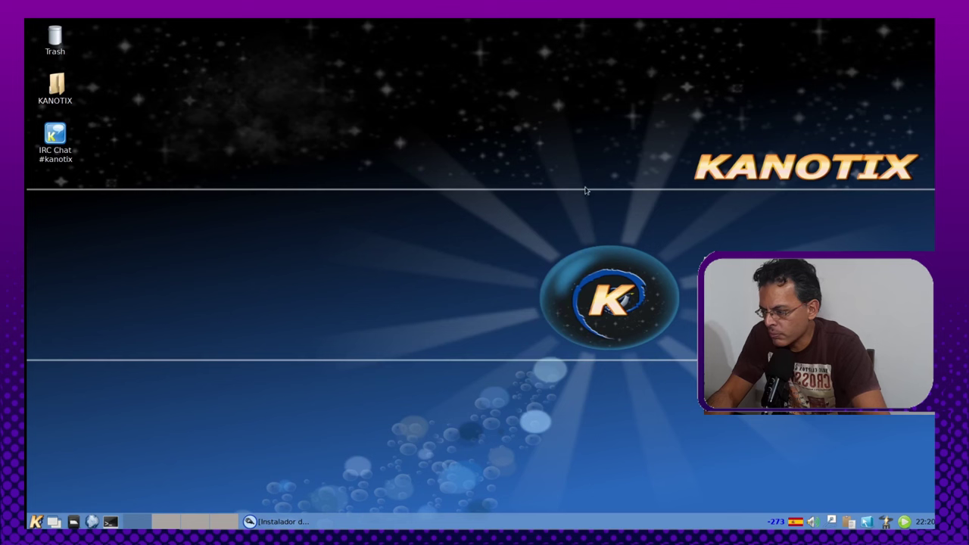
- Look over the Universal Access and Preferences entries, run the ADSL/PPPOE configuration, and dismiss its message
left_click(36, 522)
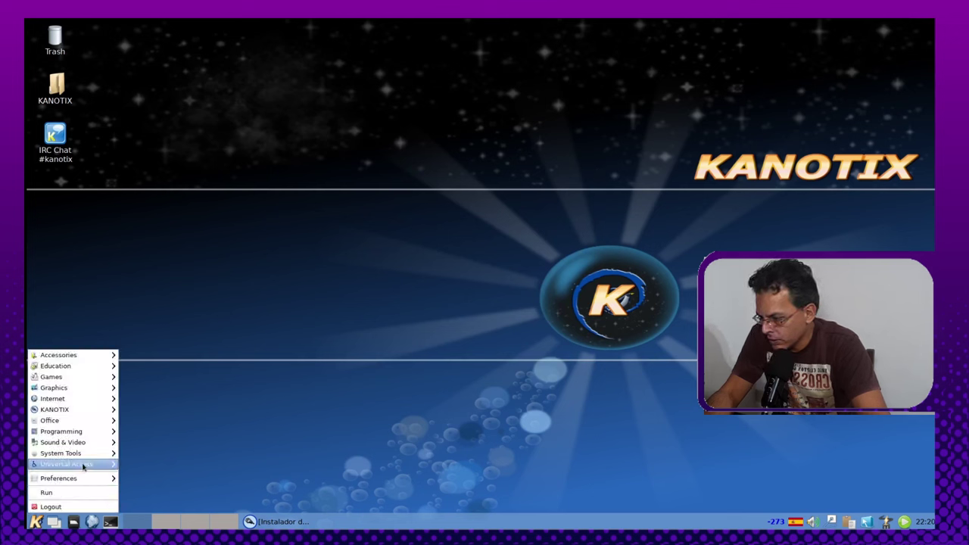
mouse_move(81, 463)
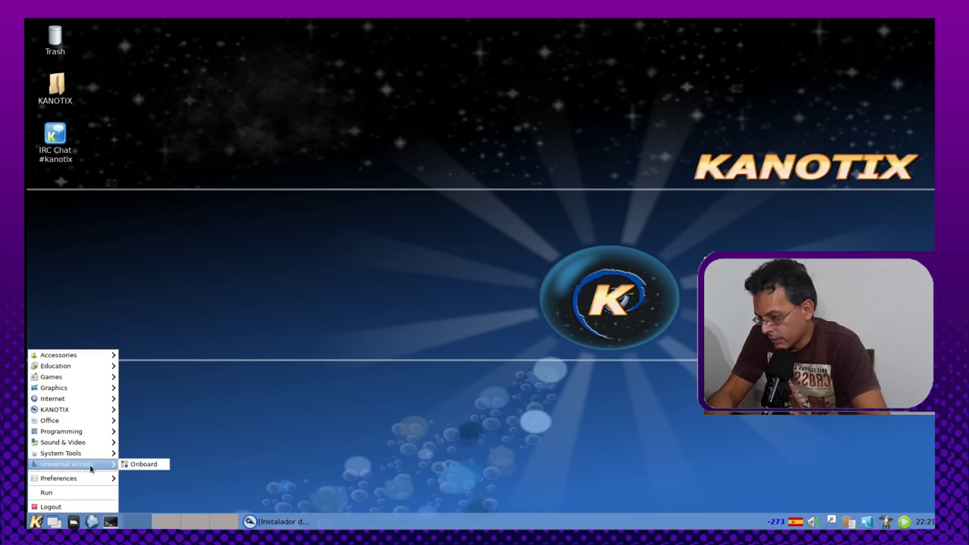
mouse_move(96, 483)
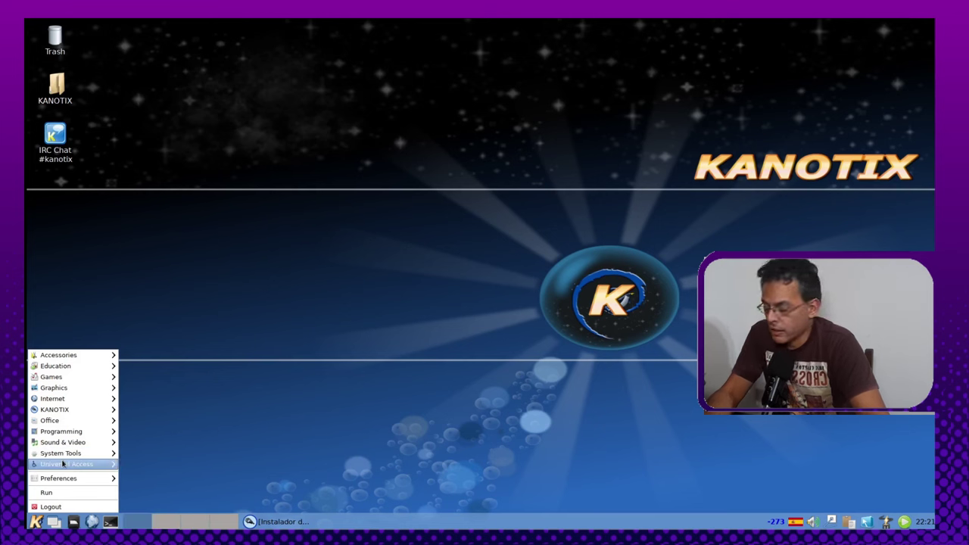
mouse_move(65, 481)
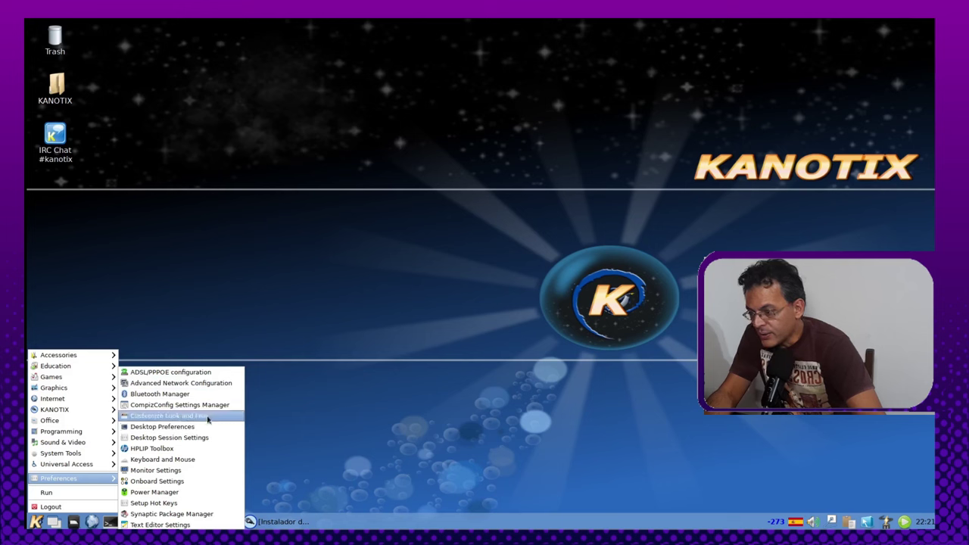
left_click(206, 372)
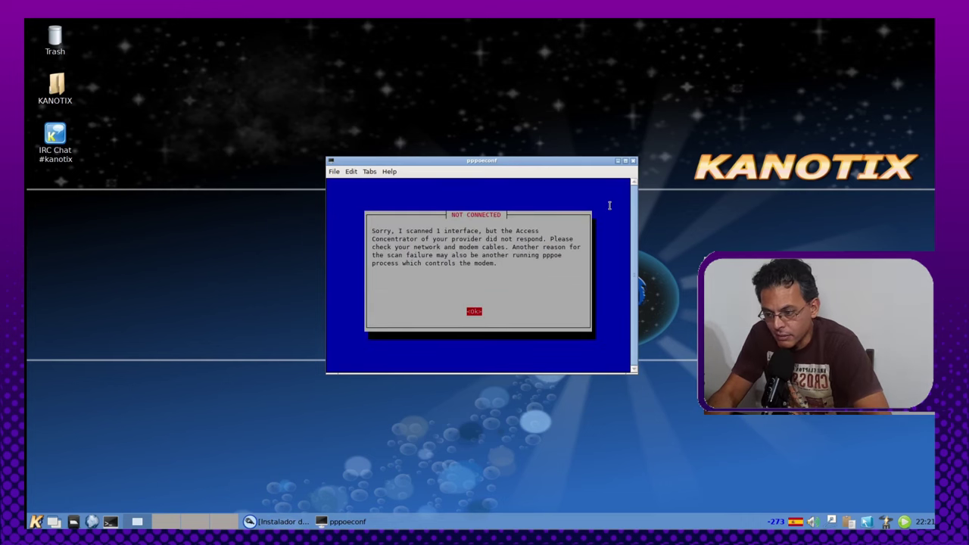
key("Return")
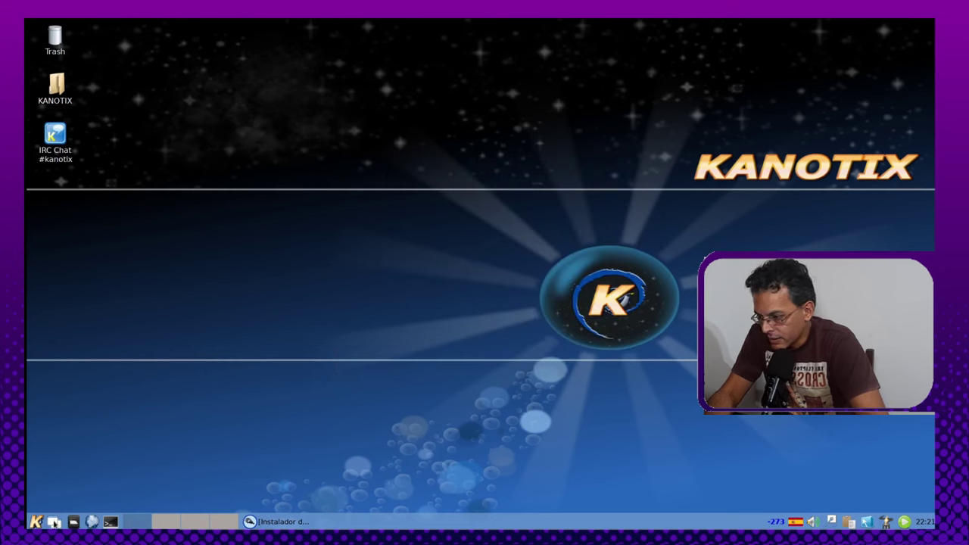
- Open Advanced Network Configuration for a look, and quit the Exaile player still running in the background
left_click(35, 522)
mouse_move(92, 478)
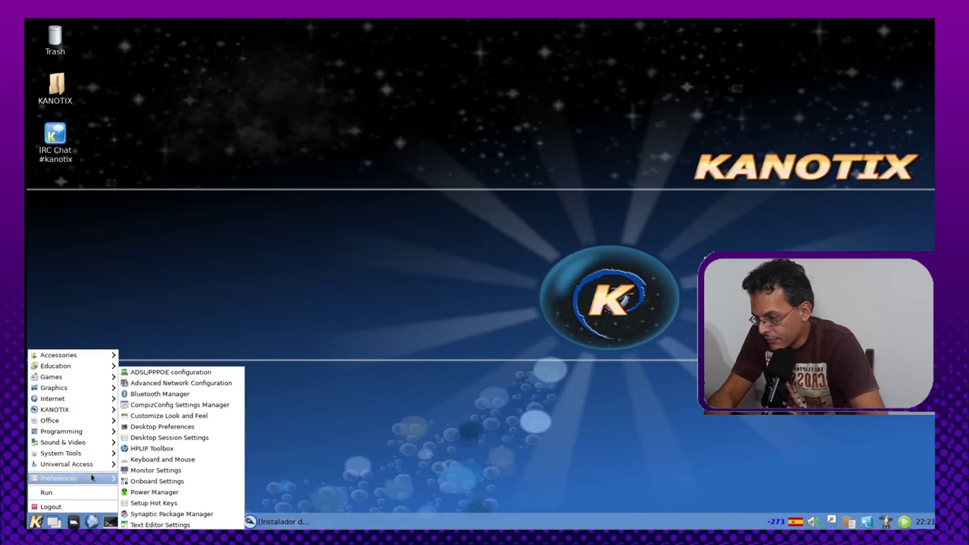
left_click(184, 385)
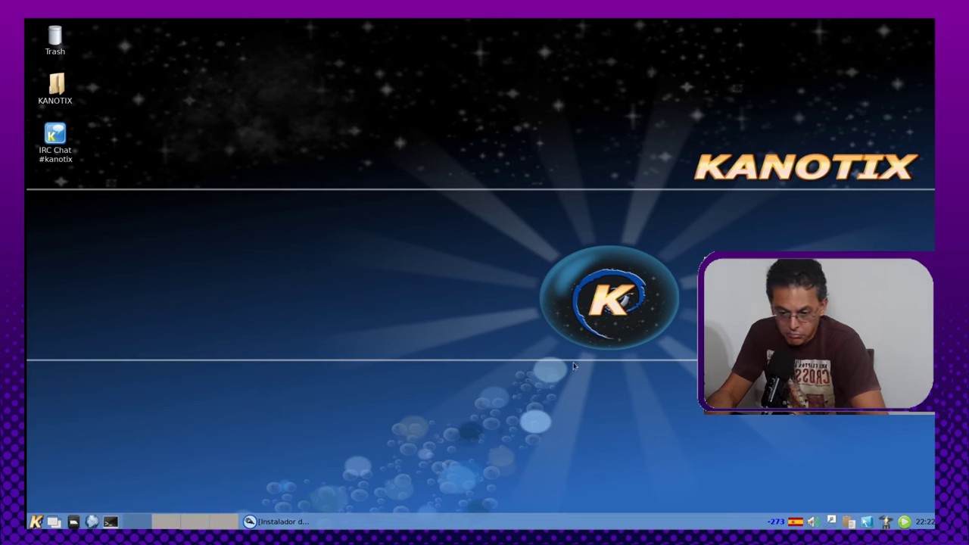
right_click(905, 523)
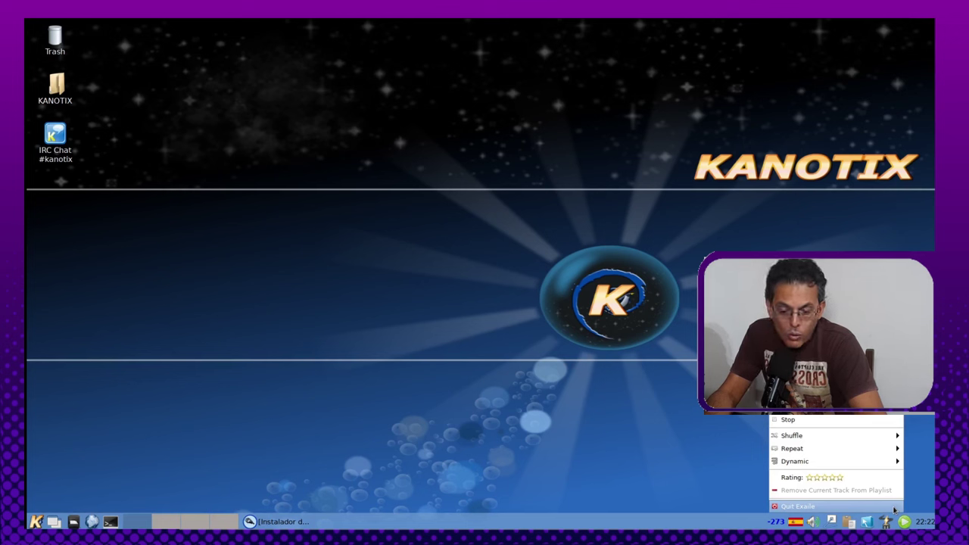
left_click(895, 507)
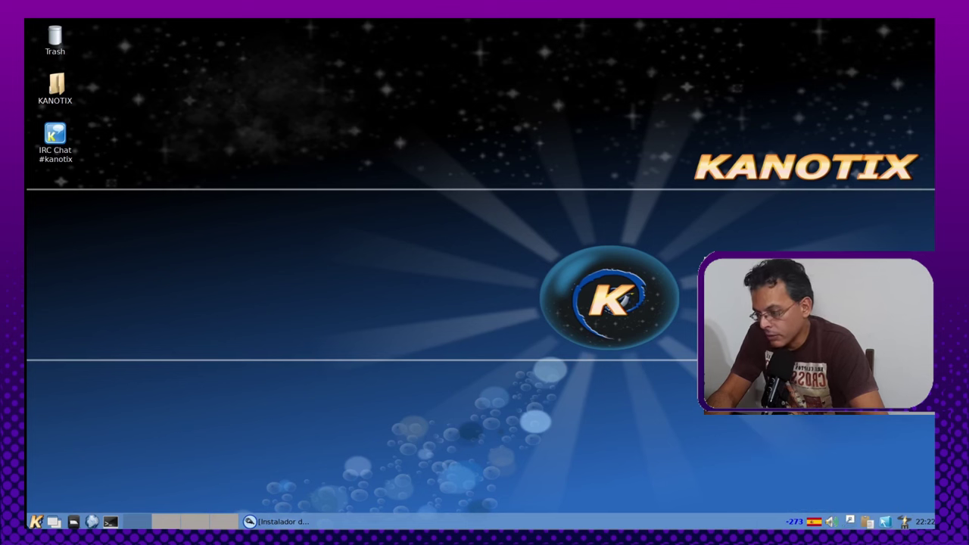
- Launch the Synaptic Package Manager from the preferences and maximize its window
left_click(36, 522)
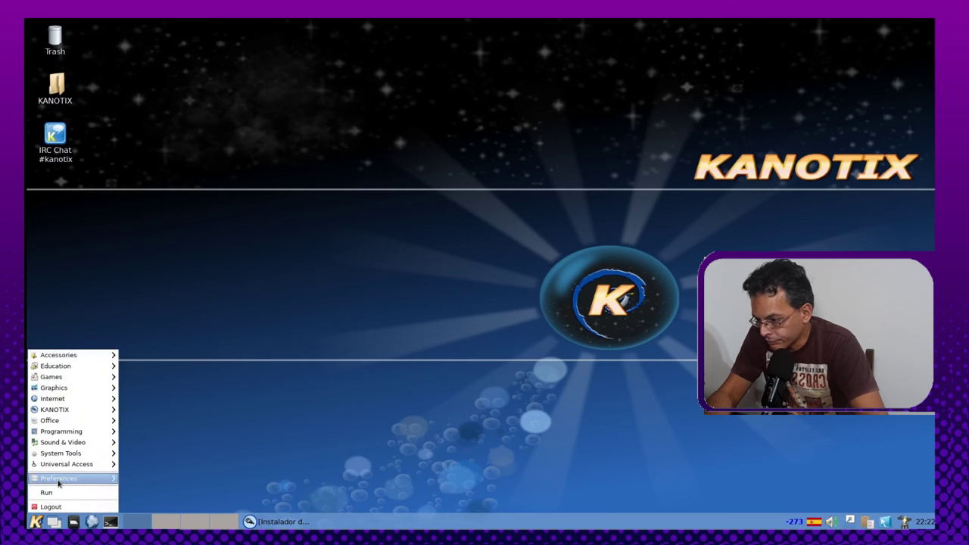
mouse_move(60, 480)
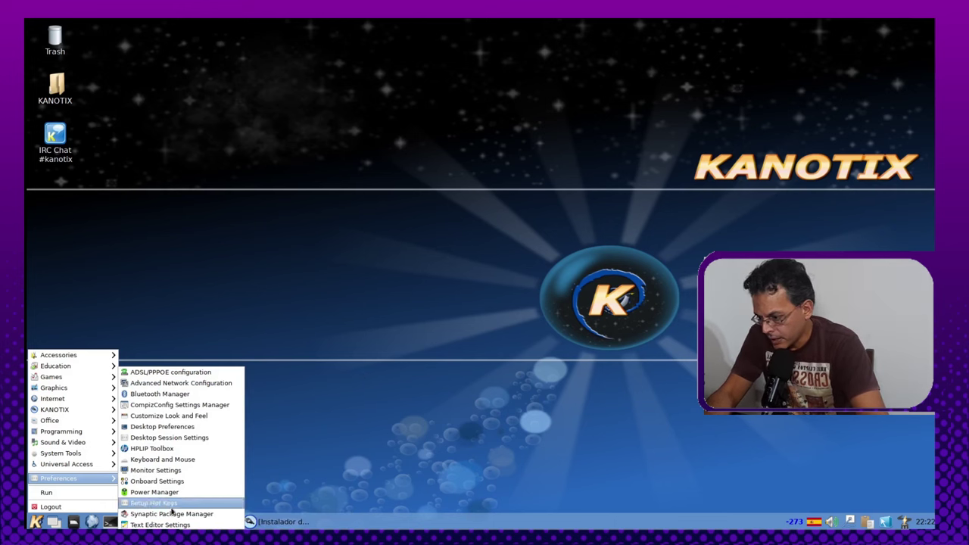
left_click(370, 438)
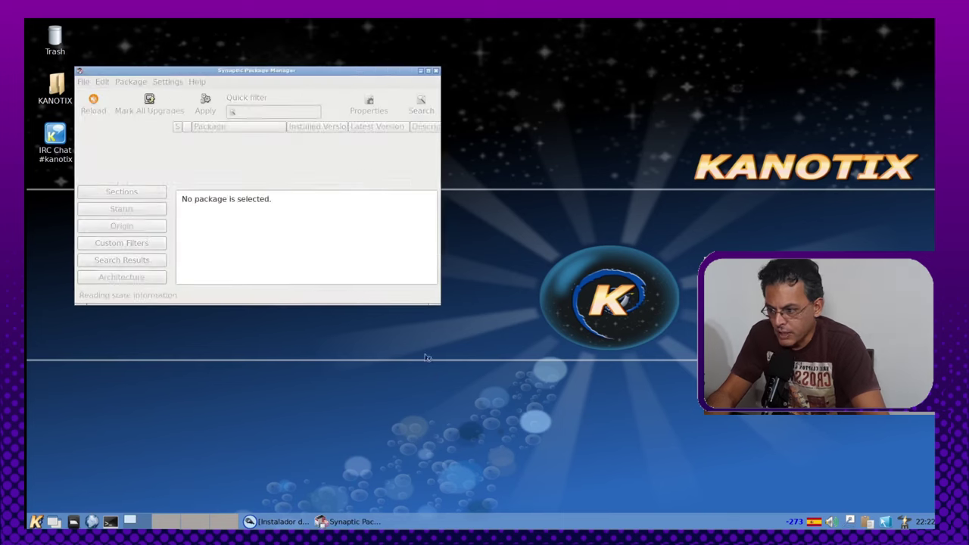
left_click(623, 249)
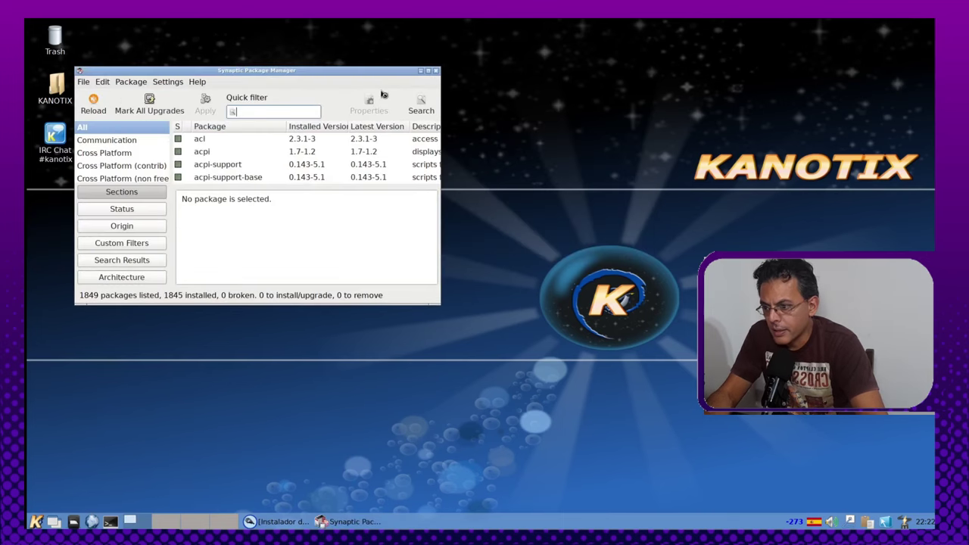
left_click(428, 71)
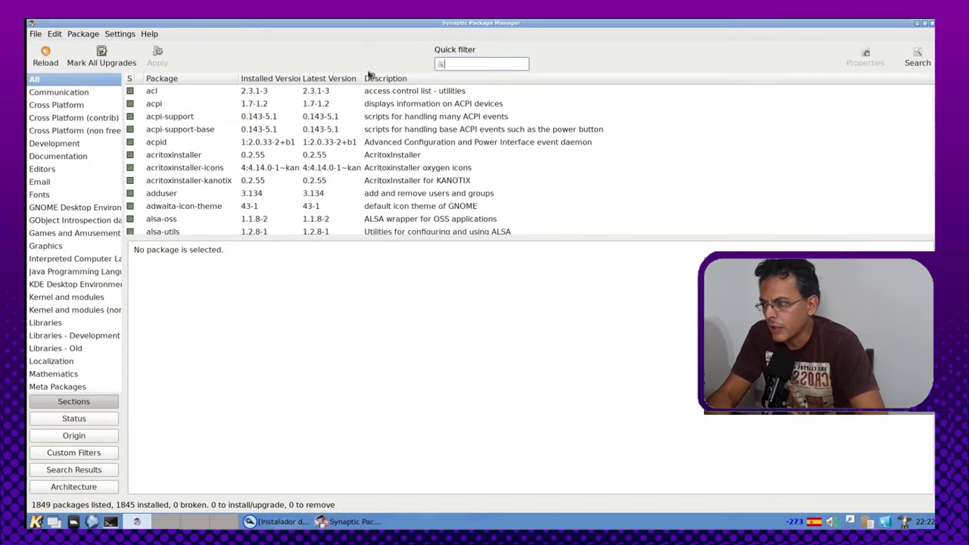
- Review the configured software sources in an enlarged Repositories dialog, accept it without changes, and close the package manager
left_click(149, 33)
mouse_move(119, 33)
left_click(135, 61)
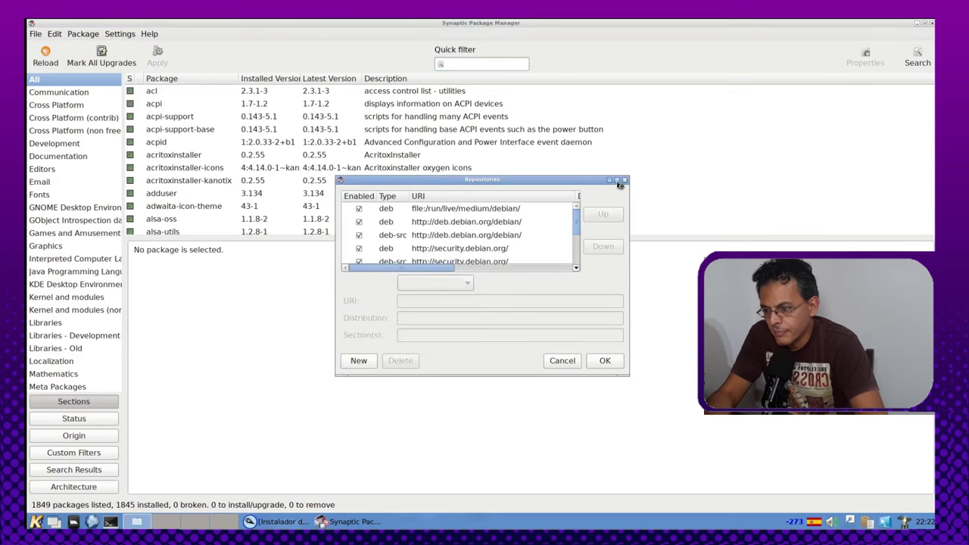
left_click(616, 180)
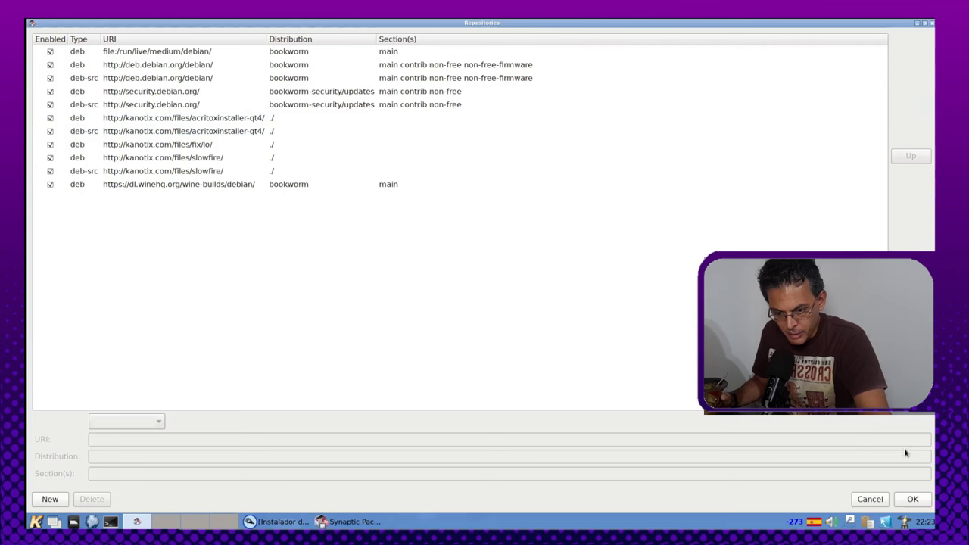
left_click(913, 499)
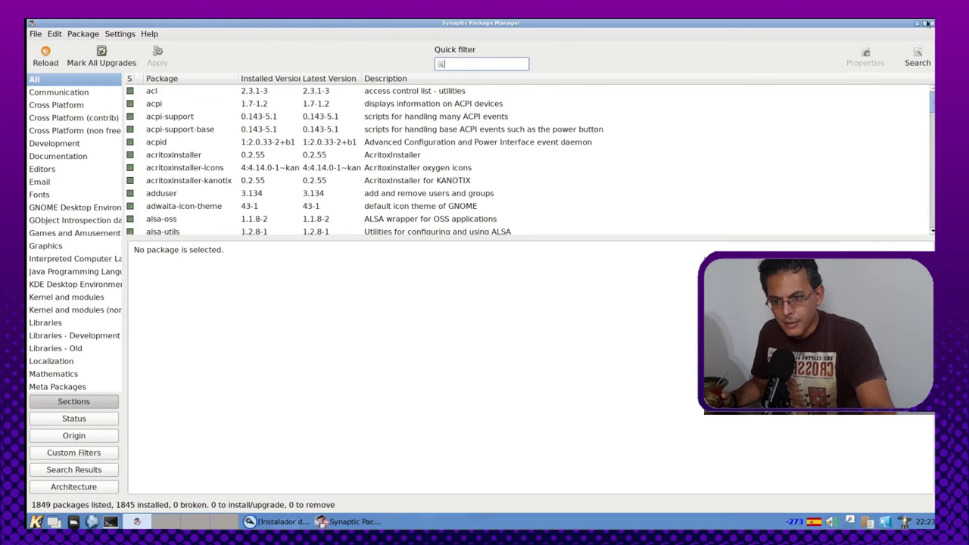
left_click(930, 24)
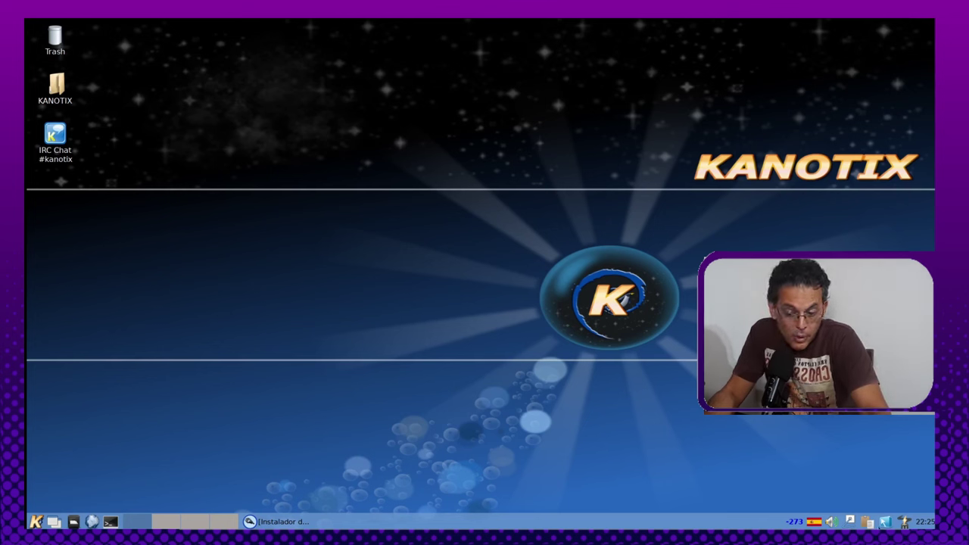
- Review the available window managers and switch the desktop from Openbox to Compiz
right_click(886, 522)
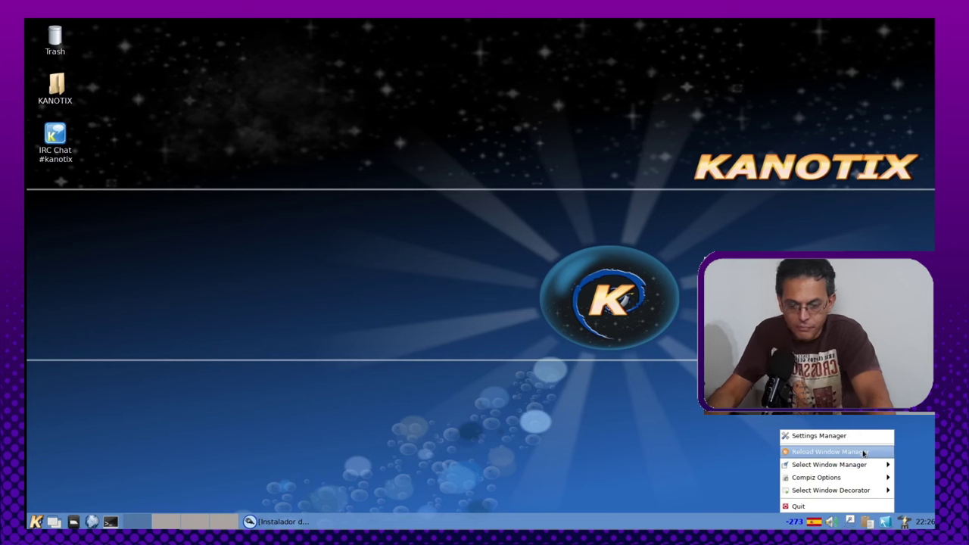
left_click(886, 524)
left_click(886, 524)
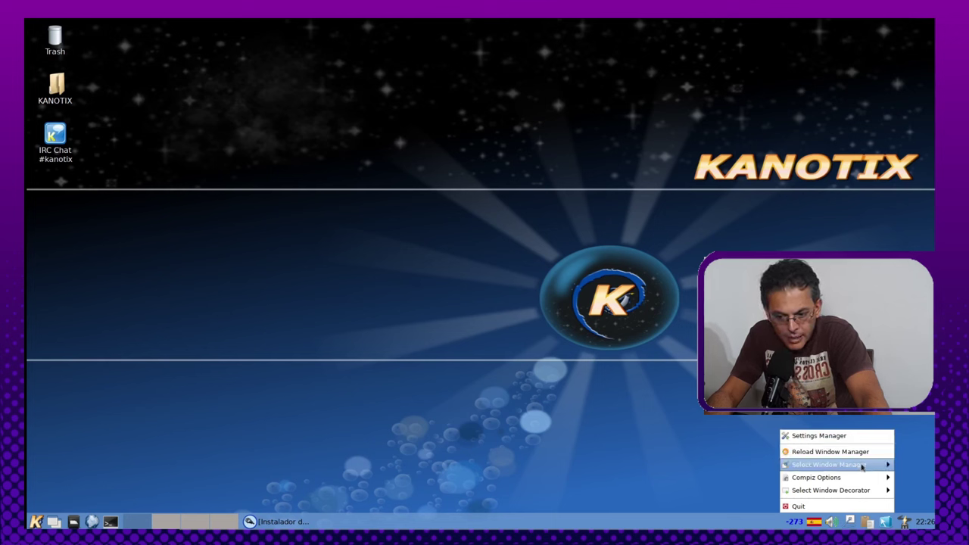
mouse_move(861, 465)
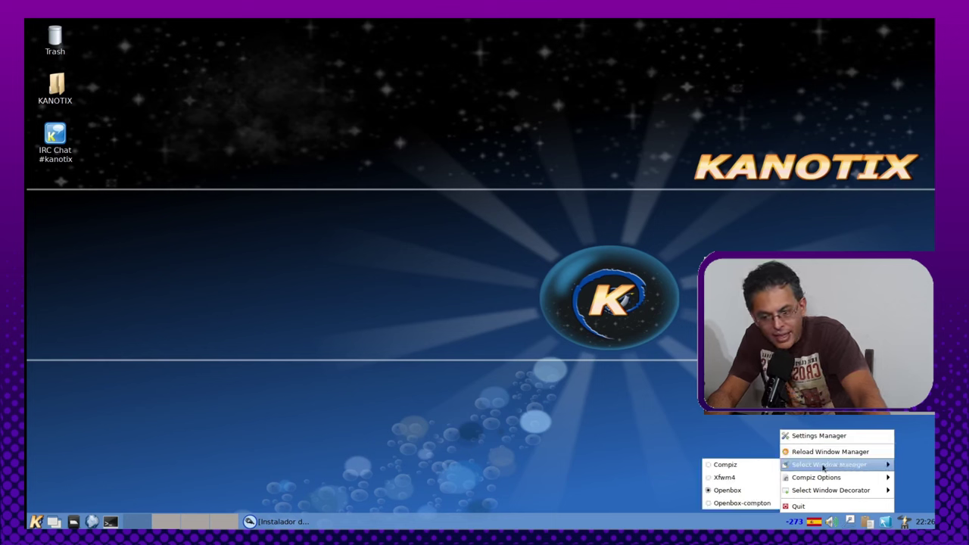
mouse_move(819, 476)
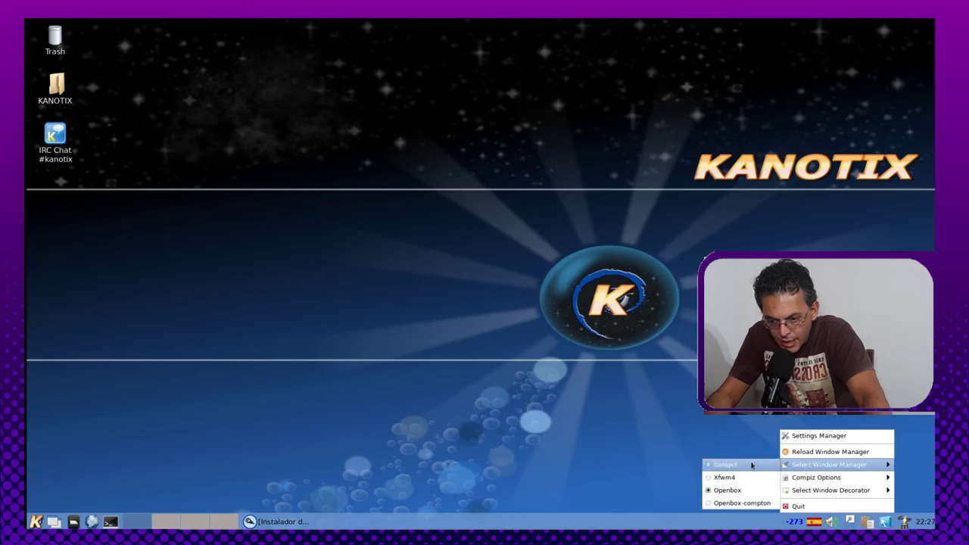
left_click(725, 469)
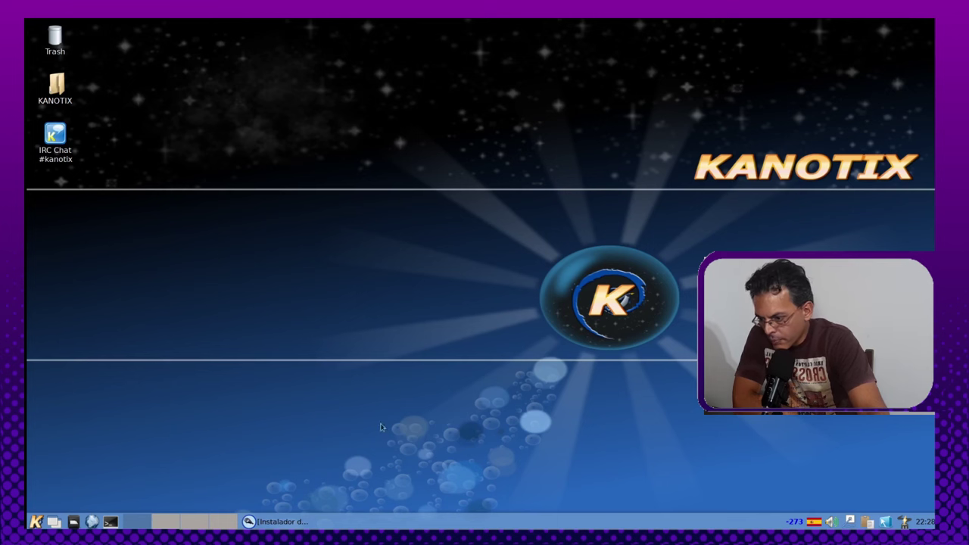
- Bring up the Kanotix installer, turn off "Reiniciar ahora", and finish it to stay in the live session
left_click(266, 522)
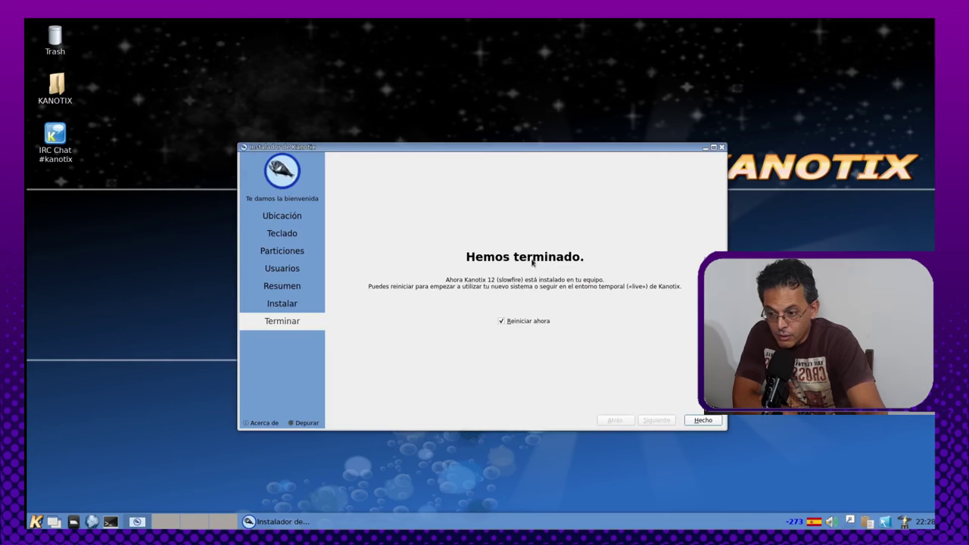
left_click(529, 324)
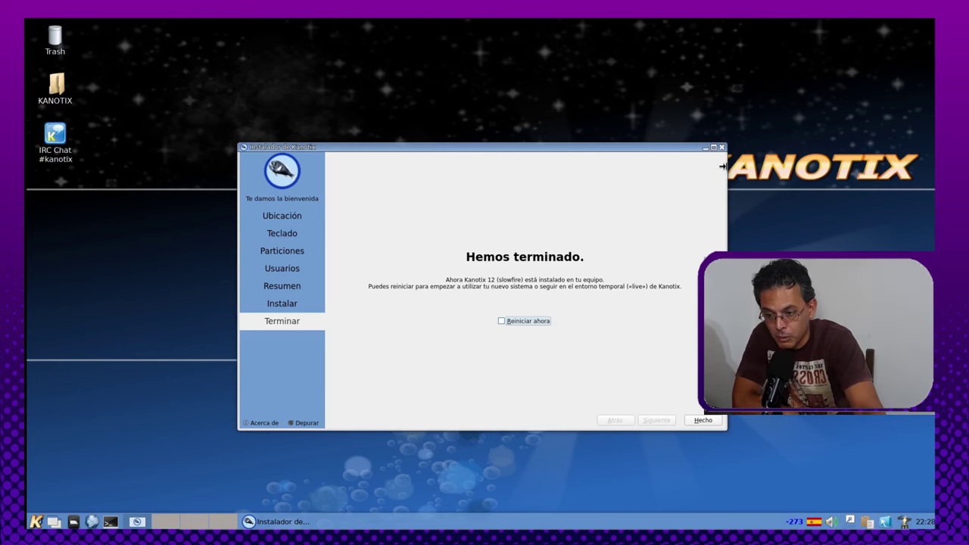
left_click(702, 419)
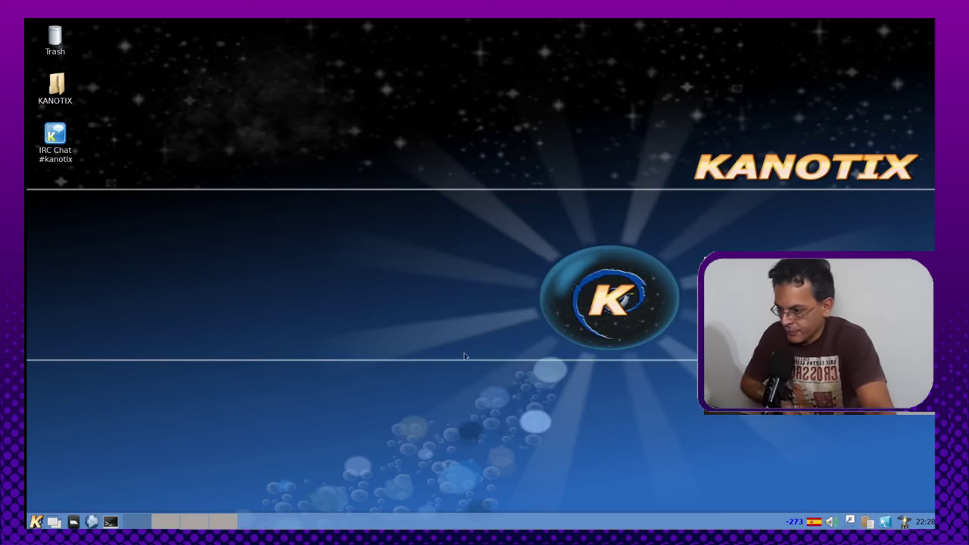
left_click(35, 522)
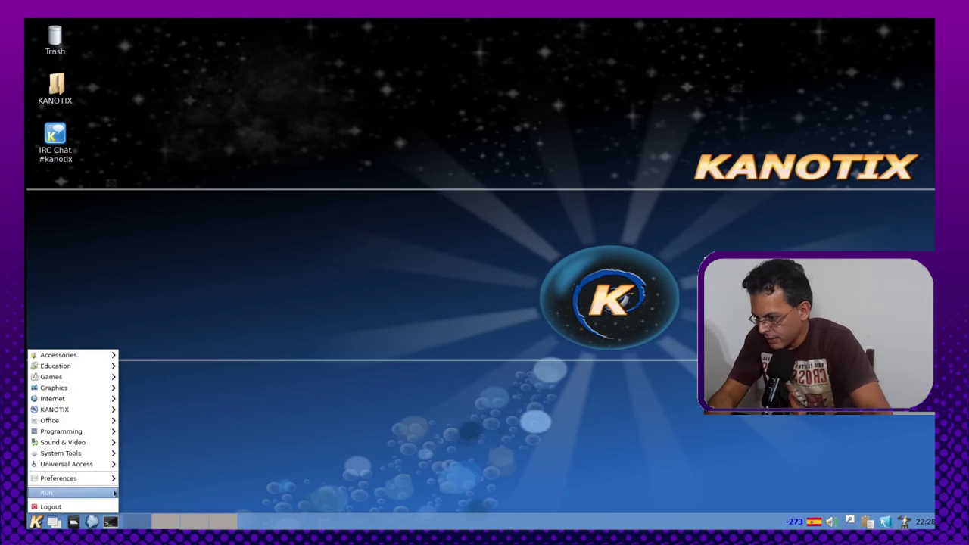
mouse_move(78, 479)
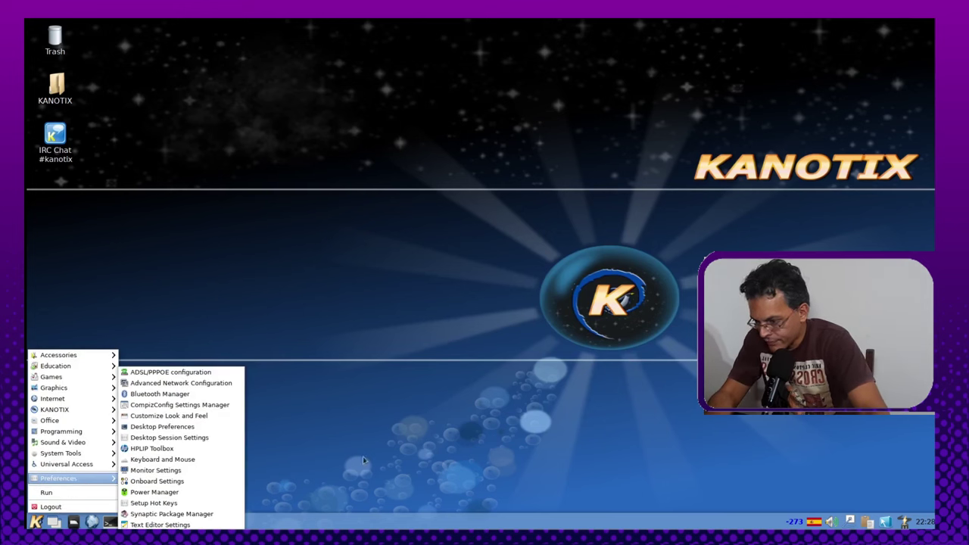
left_click(155, 470)
- Open the CompizConfig Settings Manager and maximize its window to show the effect plugins
right_click(885, 522)
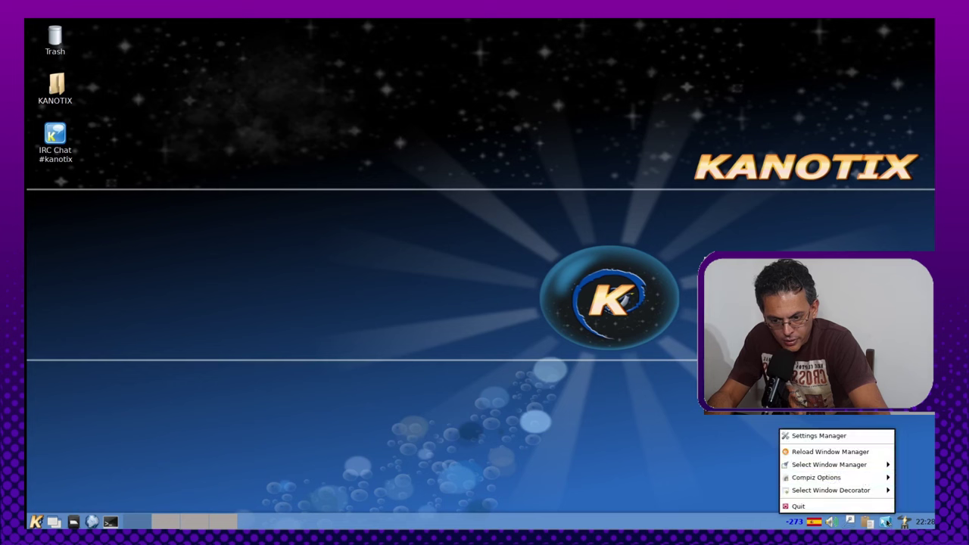
left_click(835, 440)
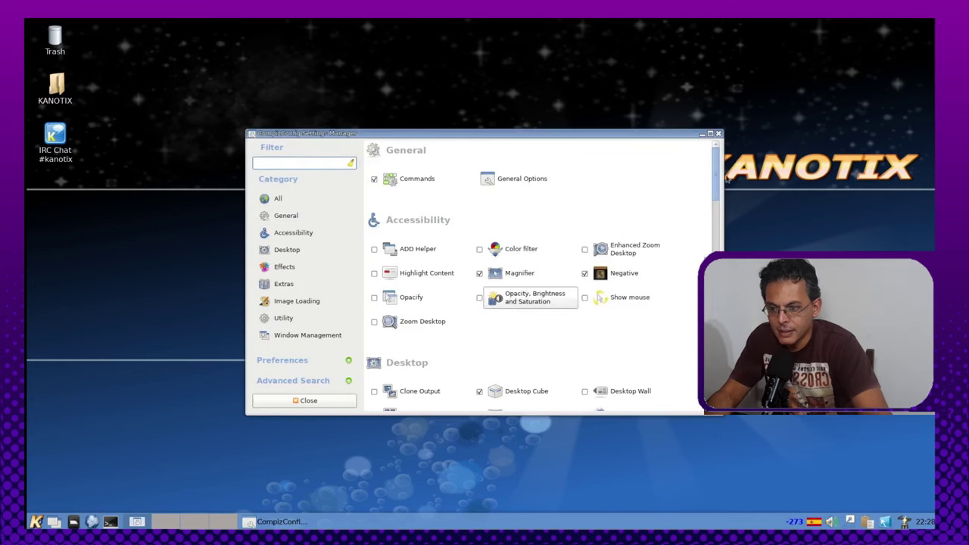
left_click(709, 134)
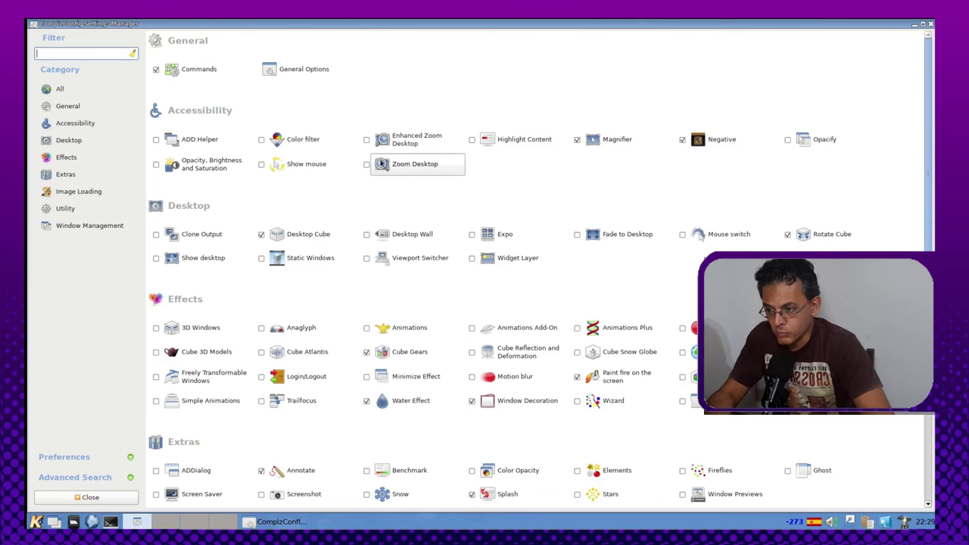
- Enable the Zoom Desktop plugin and test zooming the screen in and out around its entry
left_click(367, 164)
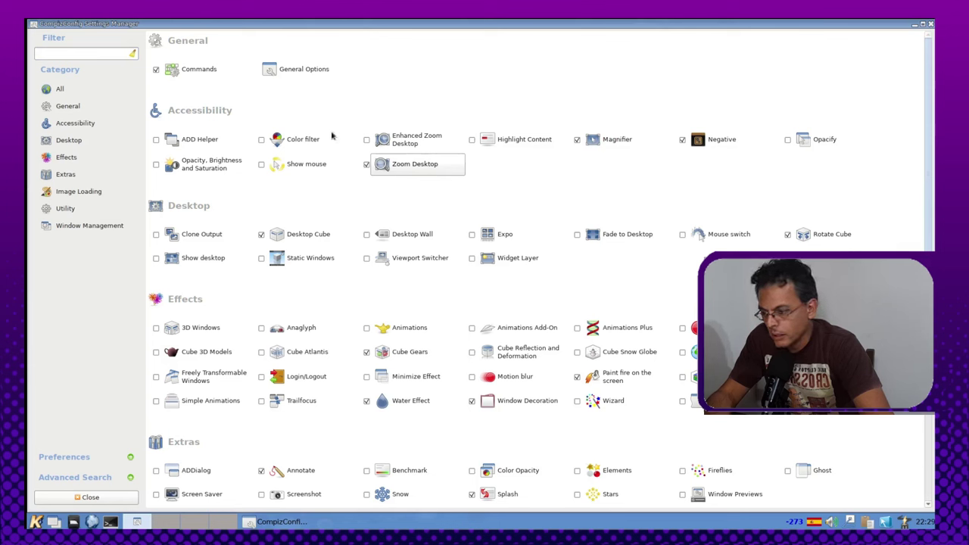
left_click(500, 176, "super")
right_click(500, 176, "super")
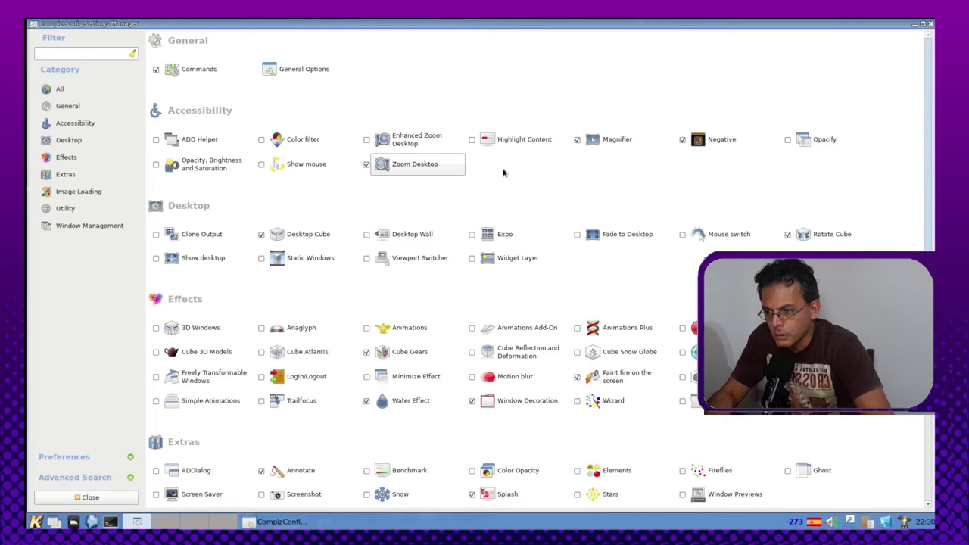
left_click(504, 173, "super")
right_click(504, 173, "super")
left_click(361, 175, "super")
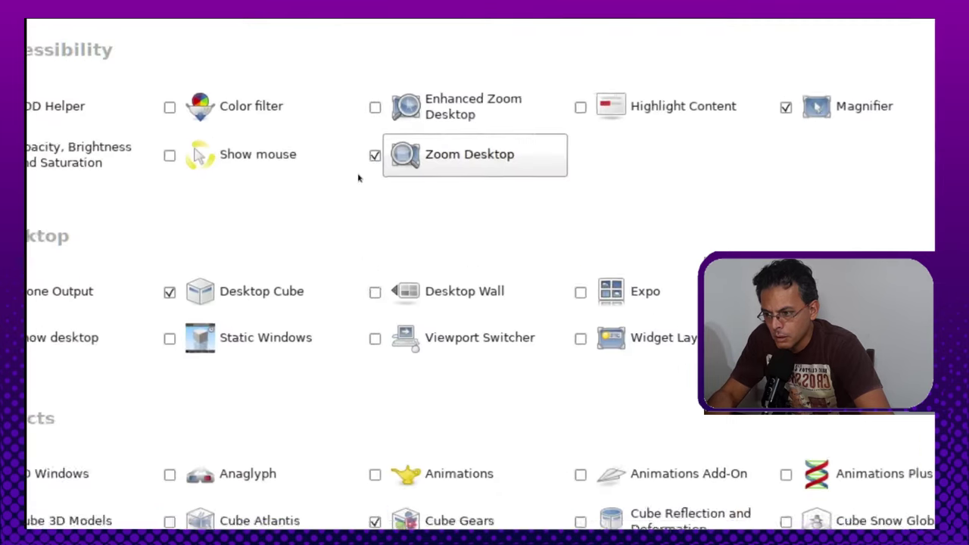
left_click(622, 158, "super")
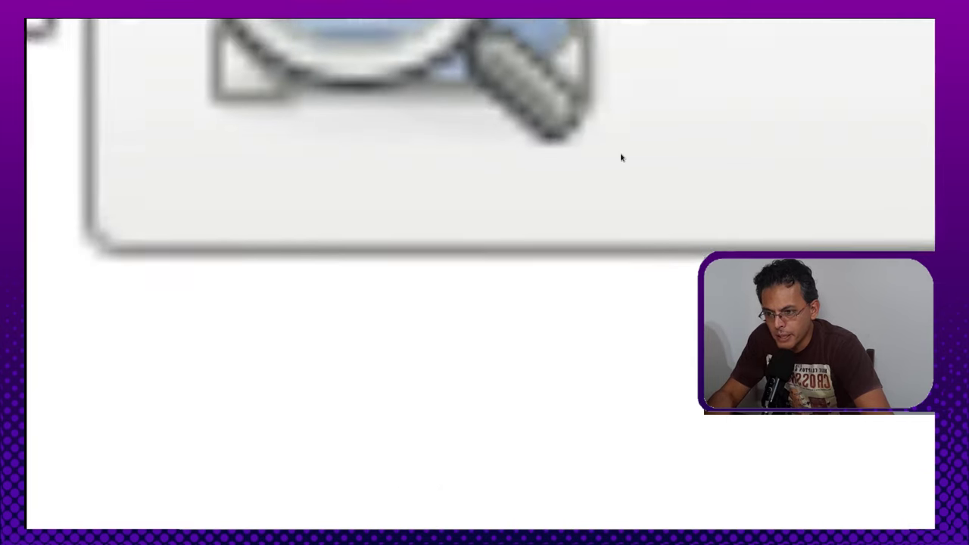
right_click(622, 158, "super")
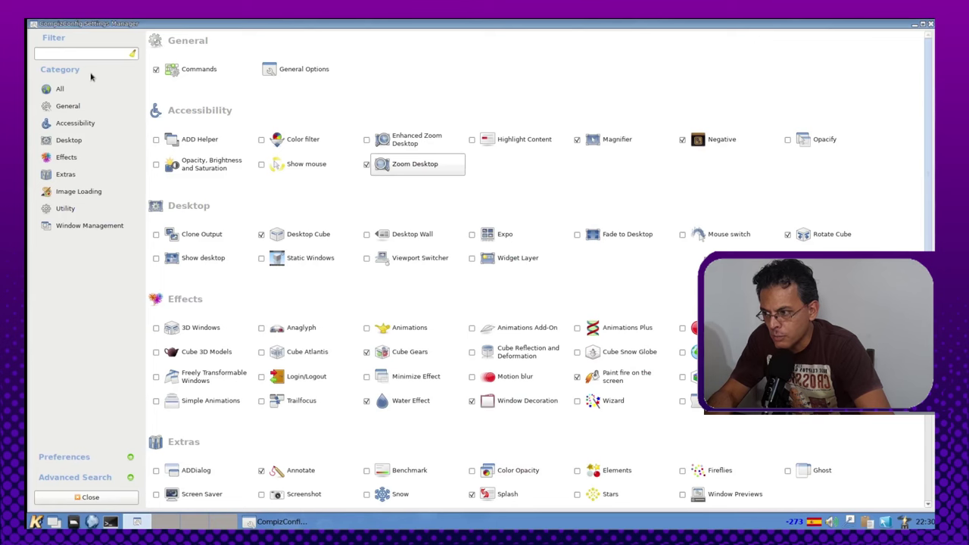
- Test the desktop zoom over the Category list, the window's upper corner and the Animations Plus entry, restoring normal magnification
left_click(73, 76, "super")
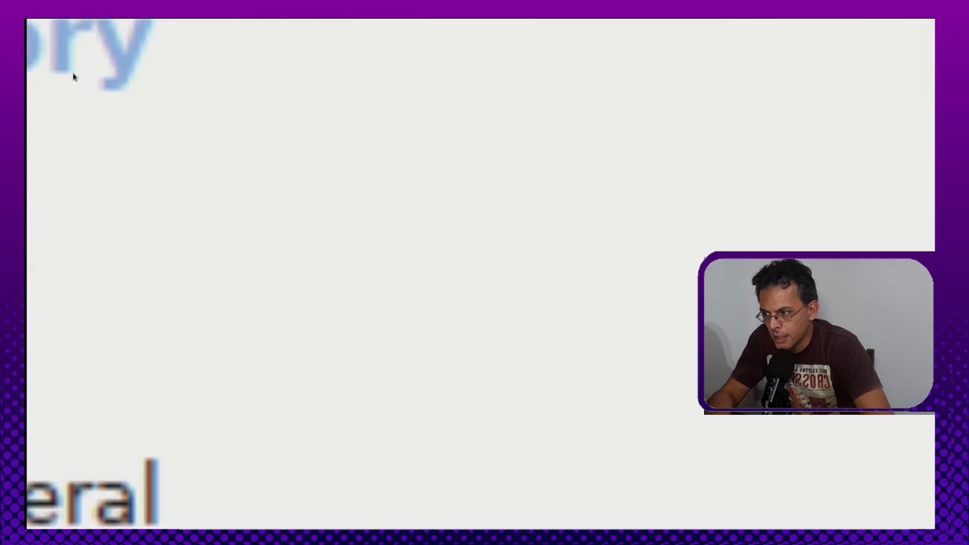
right_click(74, 76, "super")
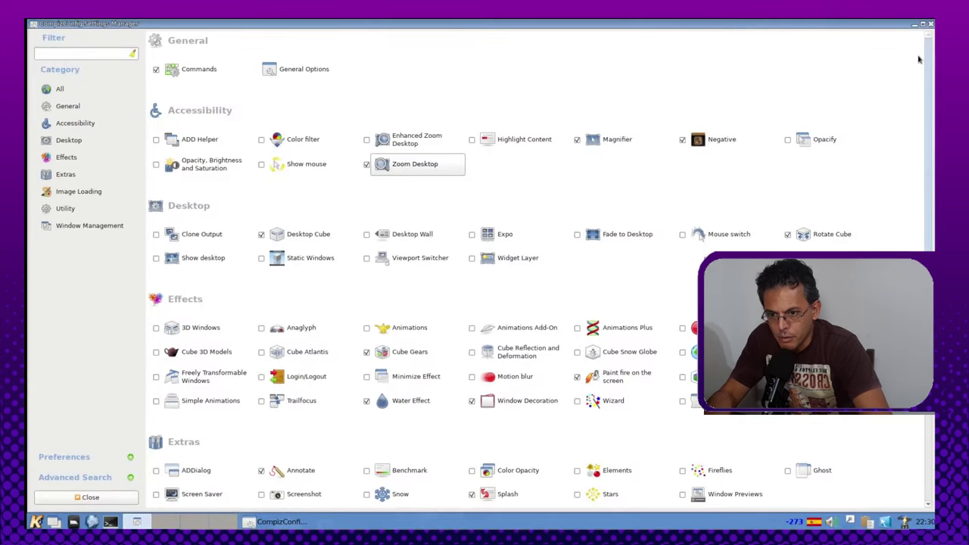
left_click(918, 40, "super")
right_click(917, 39, "super")
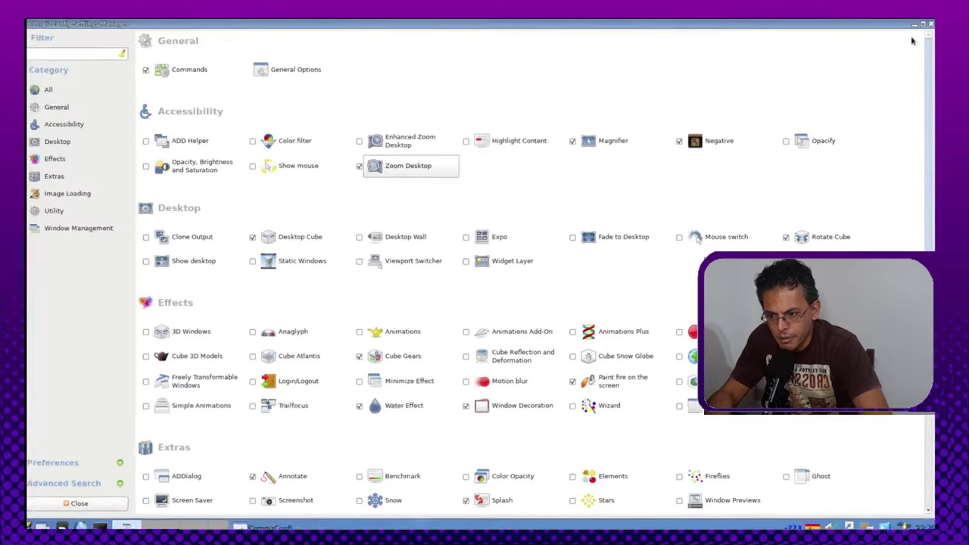
left_click(591, 336, "super")
left_click(589, 337, "super")
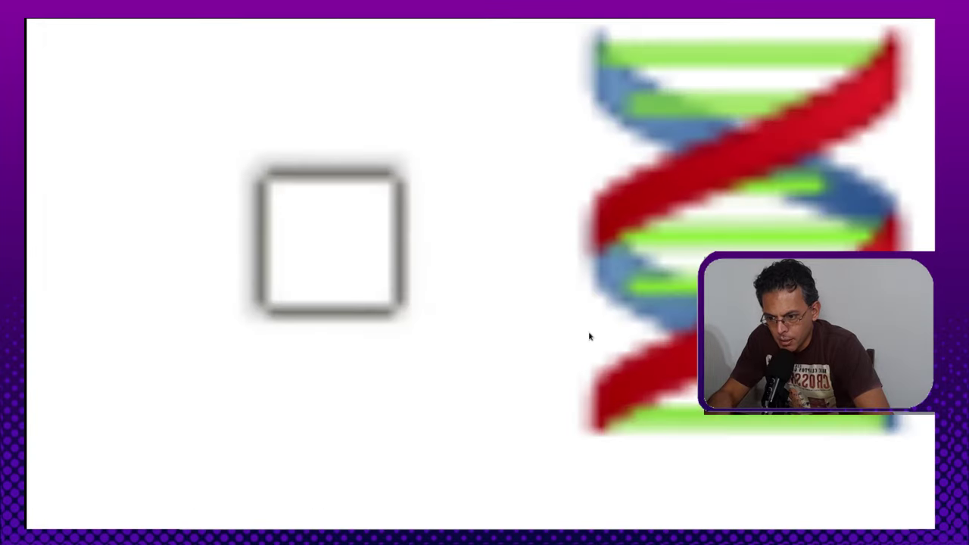
right_click(589, 336, "super")
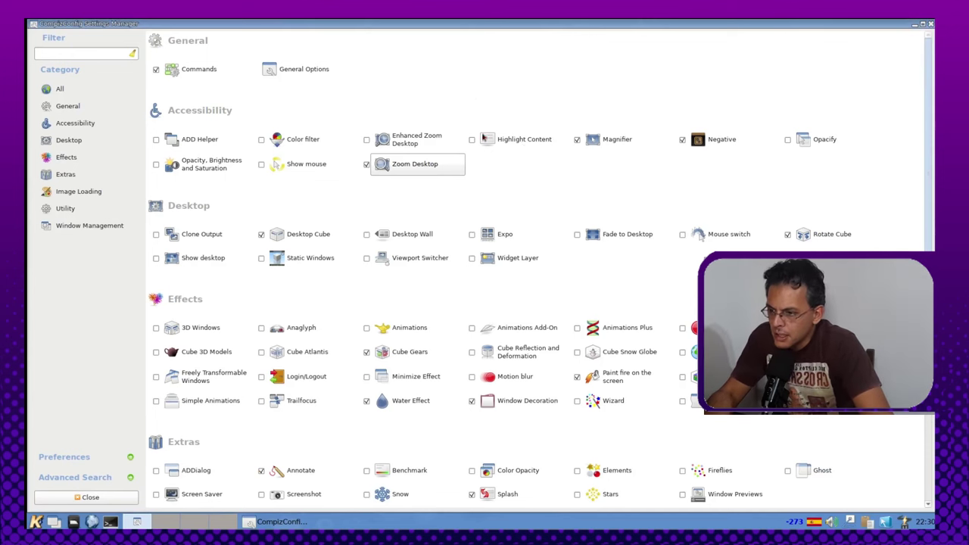
- Review the Zoom Desktop plugin's shortcuts and zoom settings, and return to the plugin overview
left_click(367, 165)
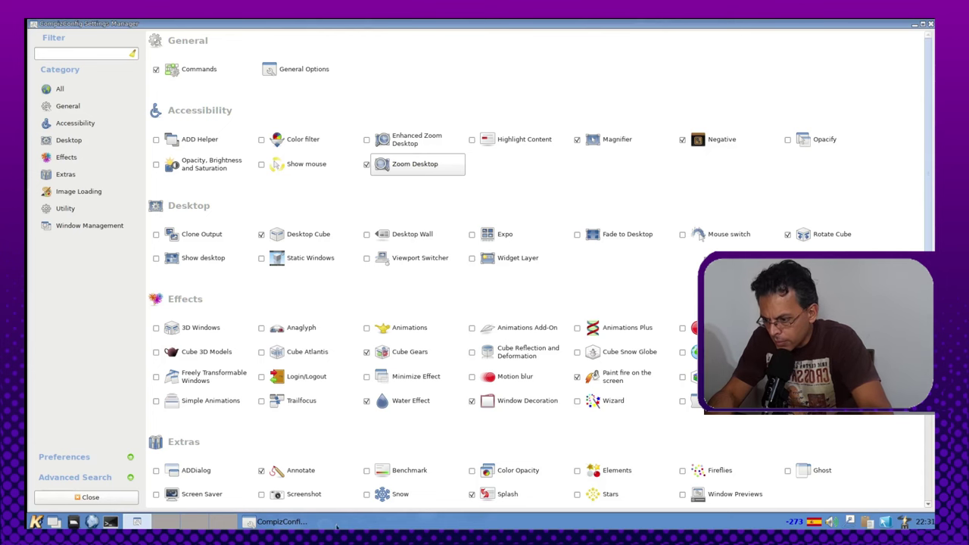
left_click(291, 522)
left_click(292, 523)
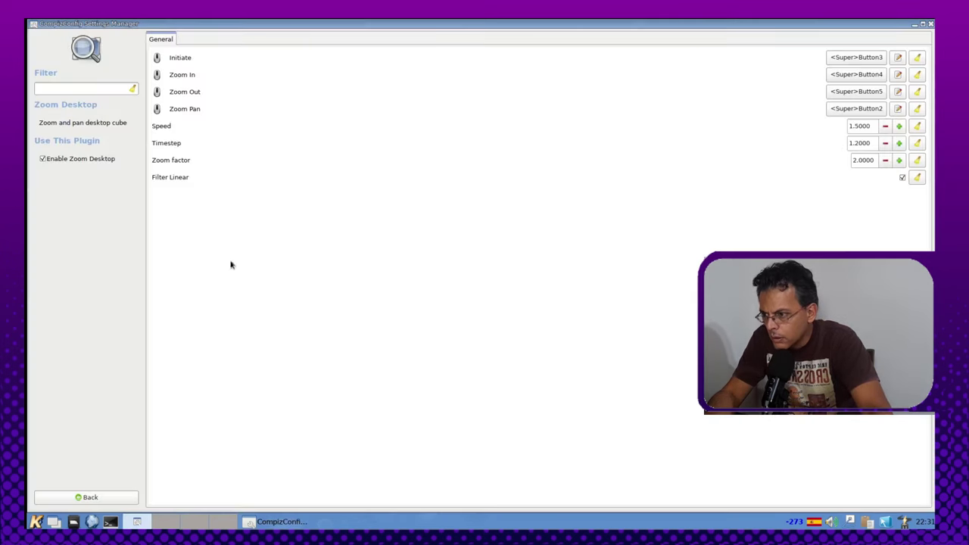
left_click(101, 499)
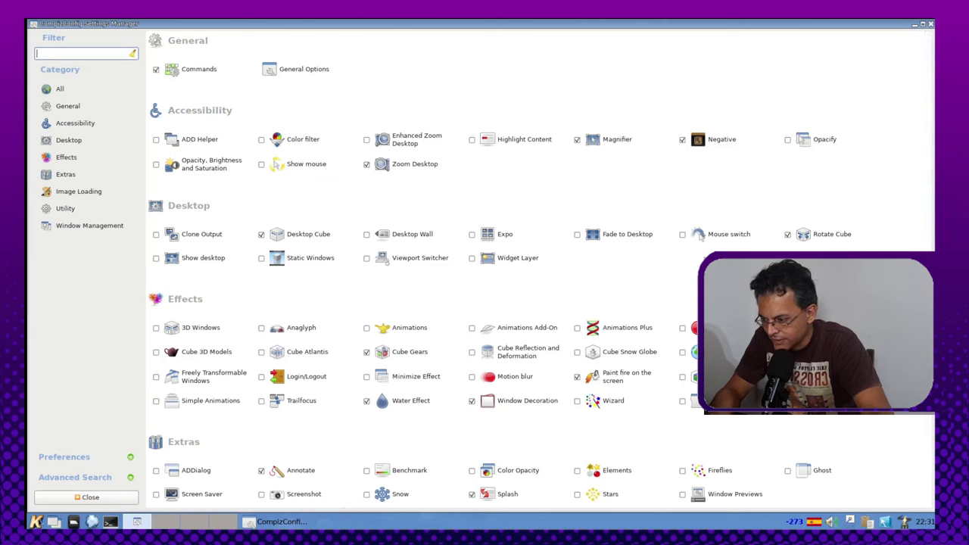
- Test how the main menu opens and how windows minimize to the desktop, and restore the CompizConfig window
left_click(36, 521)
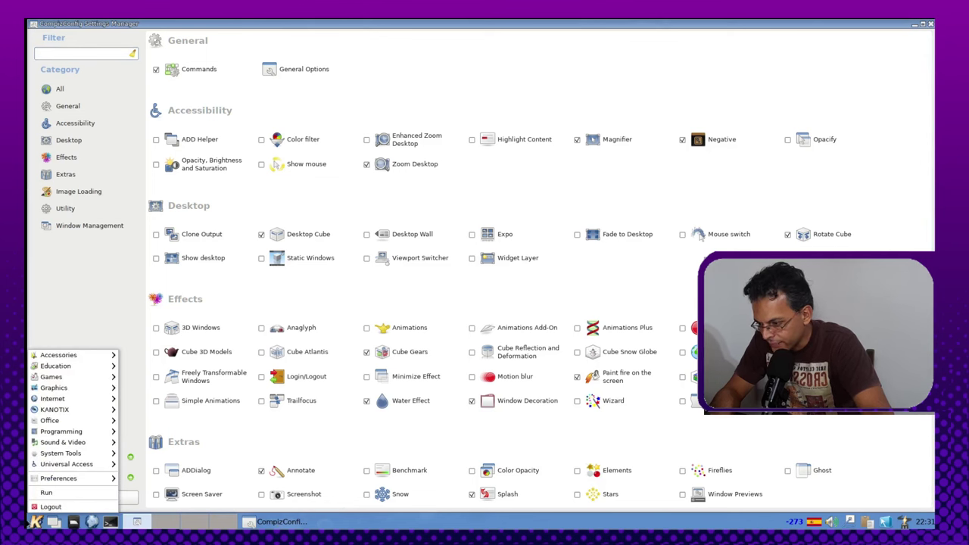
left_click(37, 522)
left_click(54, 522)
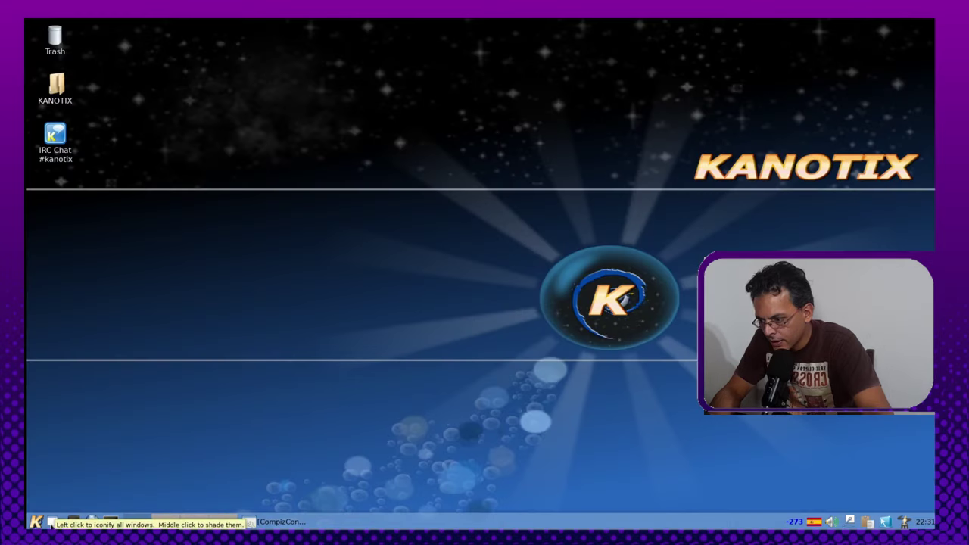
left_click(34, 522)
left_click(34, 522)
right_click(244, 522)
left_click(280, 522)
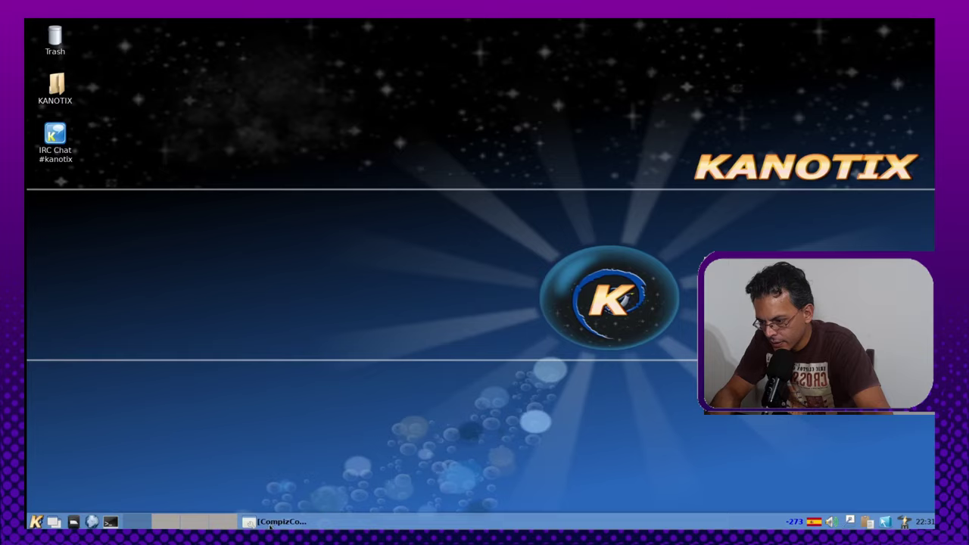
left_click(280, 521)
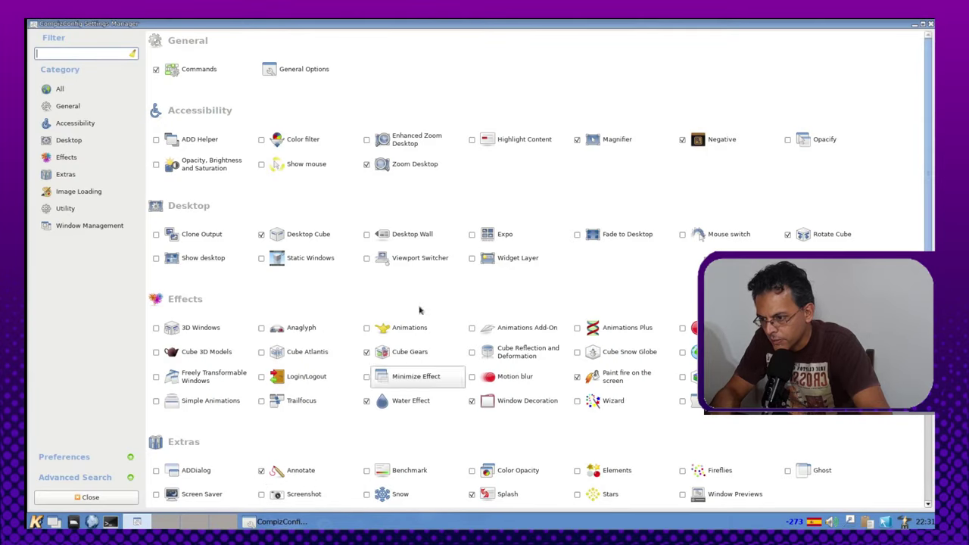
- Check the Desktop Cube's Unfold shortcut, and test the unfolded cube by moving through the desktops in both directions
left_click(301, 235)
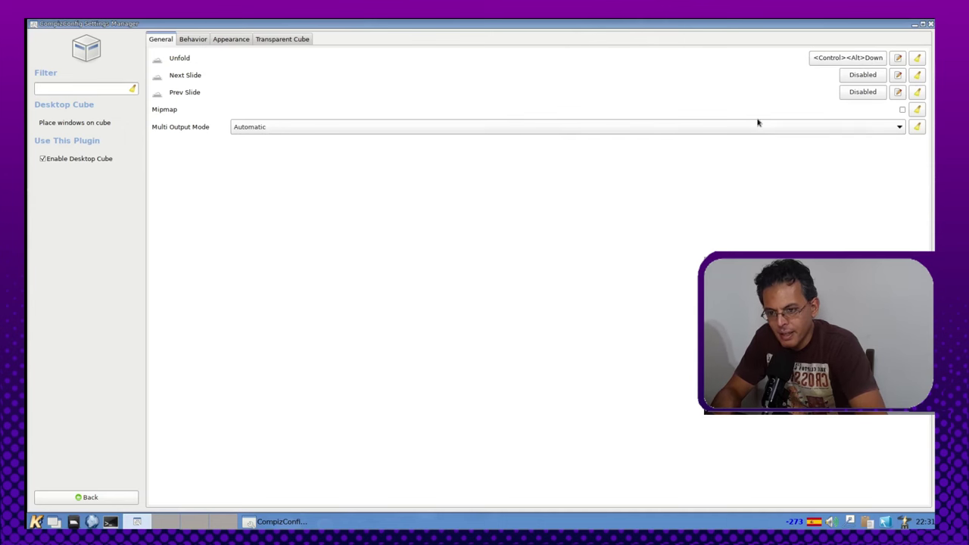
key("ctrl+alt+Down")
key("ctrl+alt+Right")
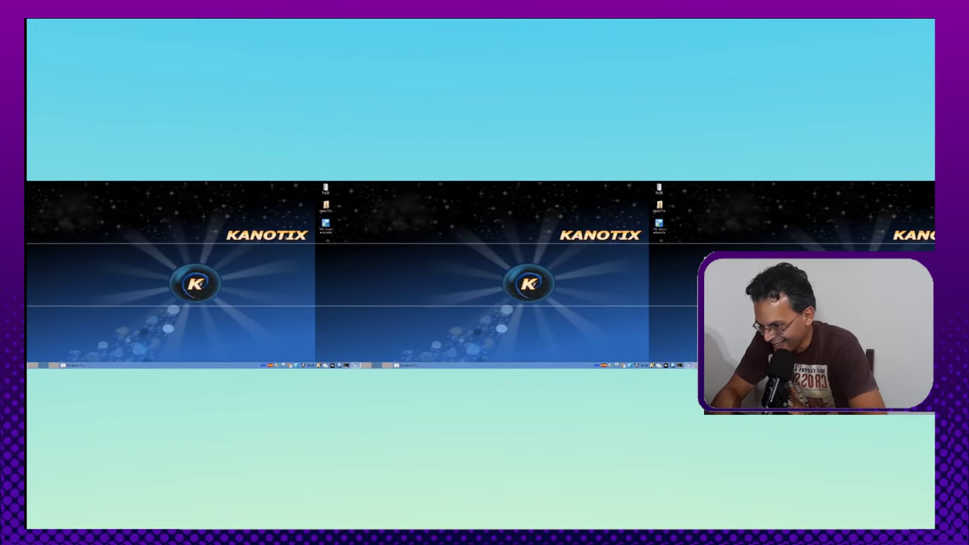
key("ctrl+alt+Right")
key("ctrl+alt+Right")
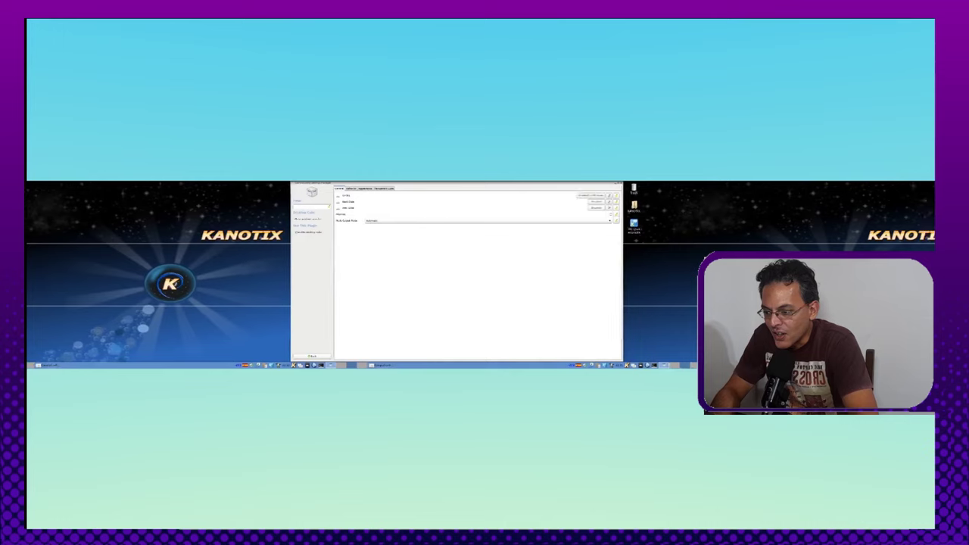
key("ctrl+alt+Right")
key("ctrl+alt+Left")
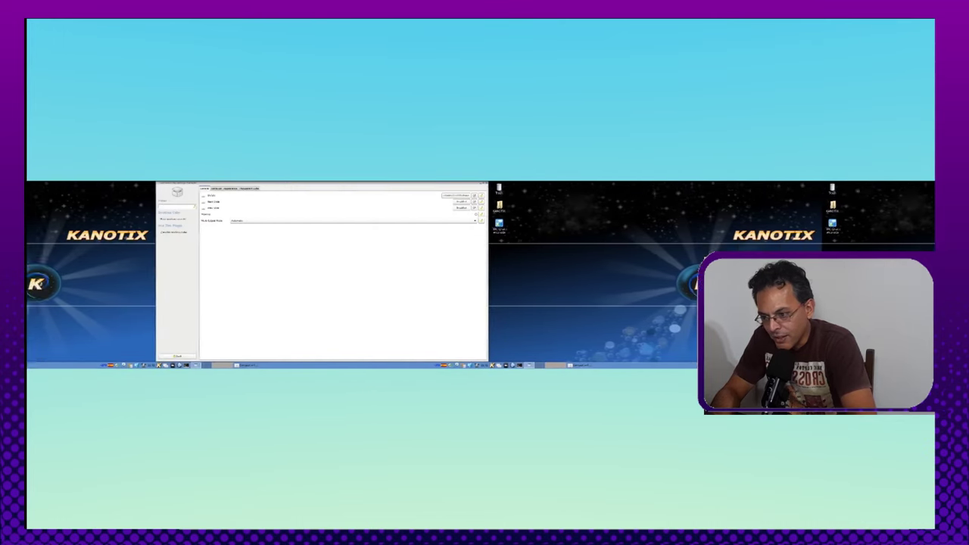
key("ctrl+alt+Left")
key("ctrl+alt+Left")
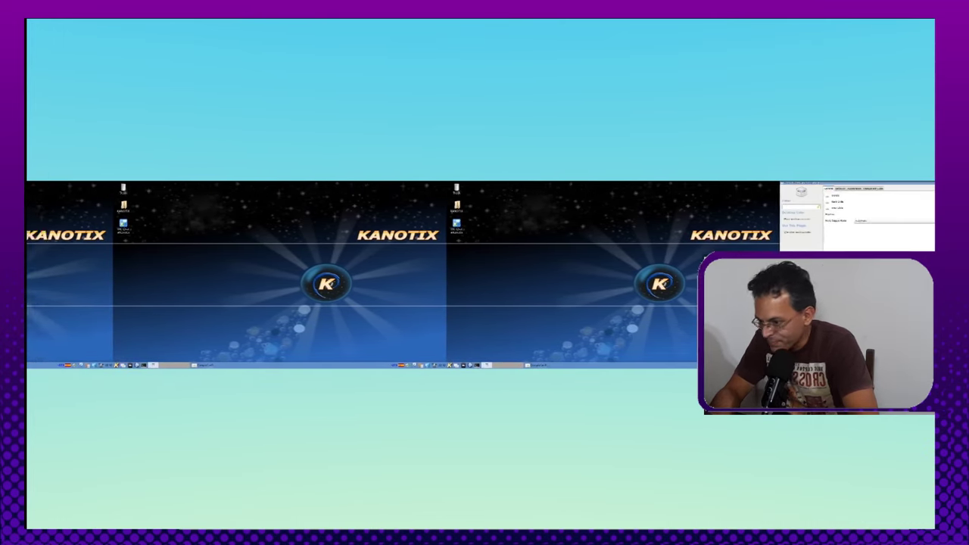
key("ctrl+alt+Right")
key("ctrl+alt+Right")
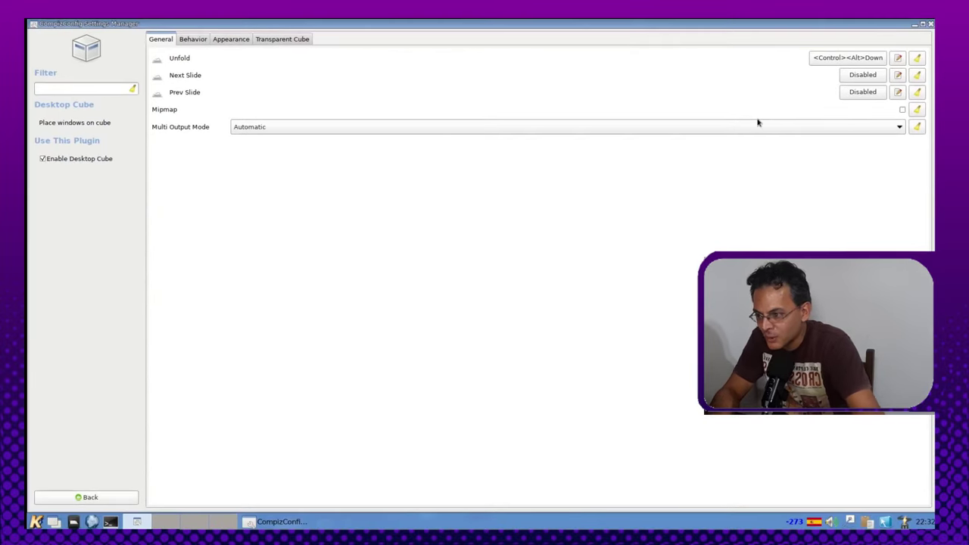
- Review the Desktop Cube's behavior, appearance, Skydome and transparency options, and return to the plugin overview
left_click(224, 39)
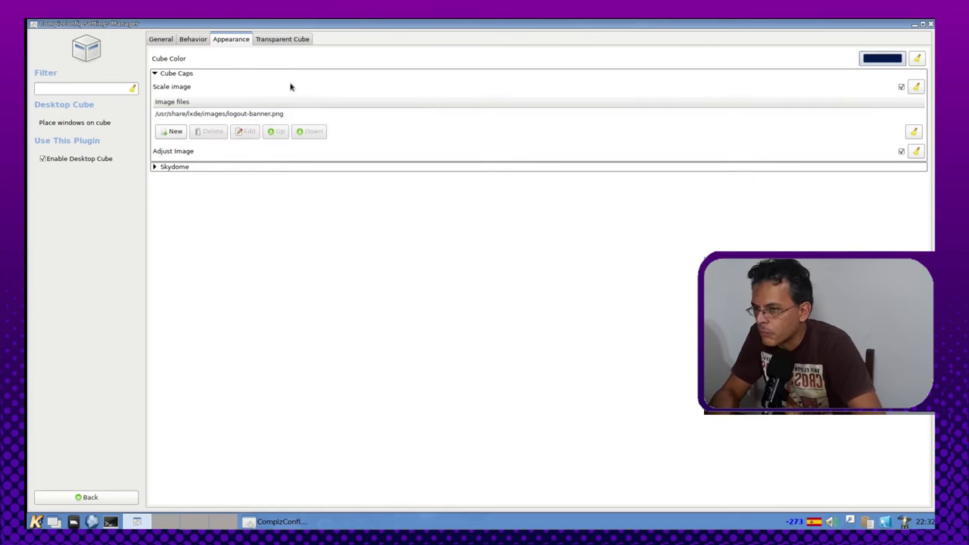
left_click(267, 39)
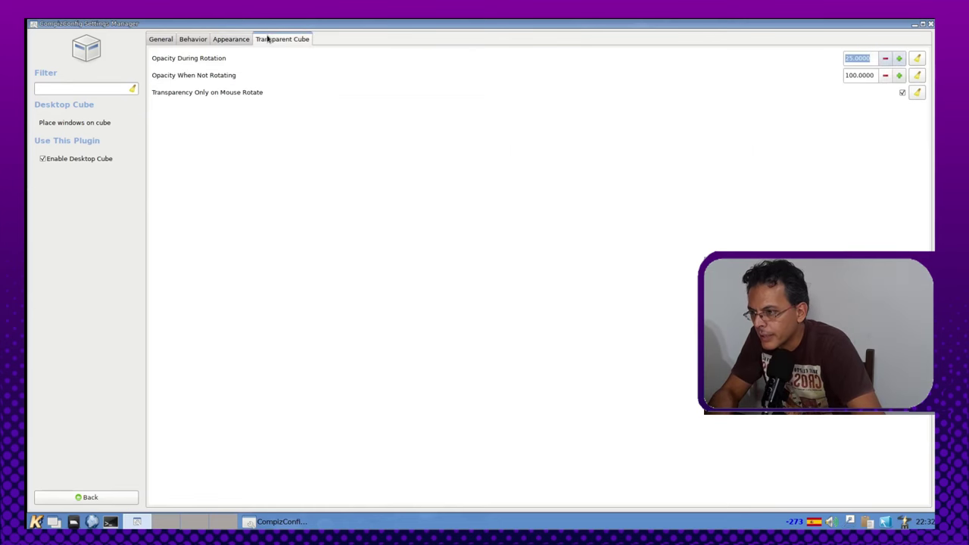
left_click(234, 41)
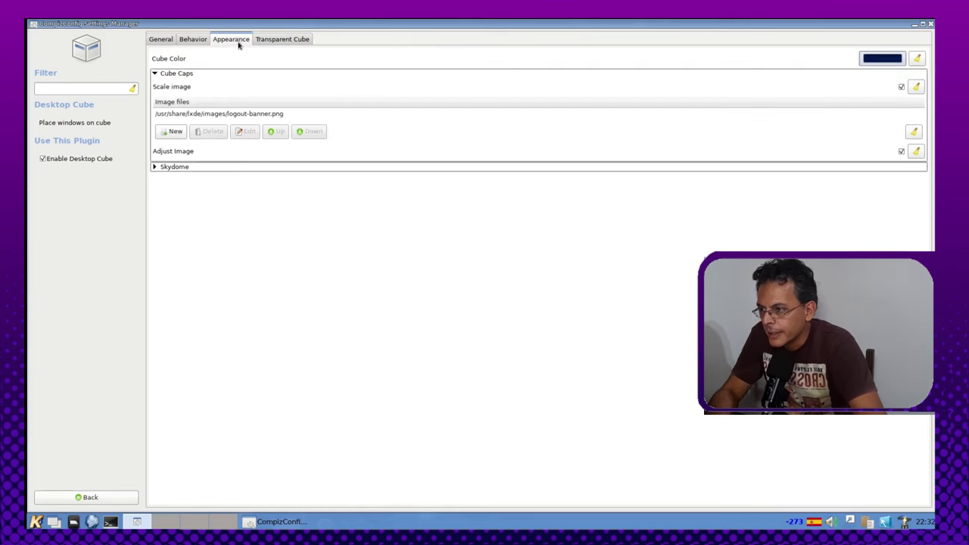
left_click(194, 40)
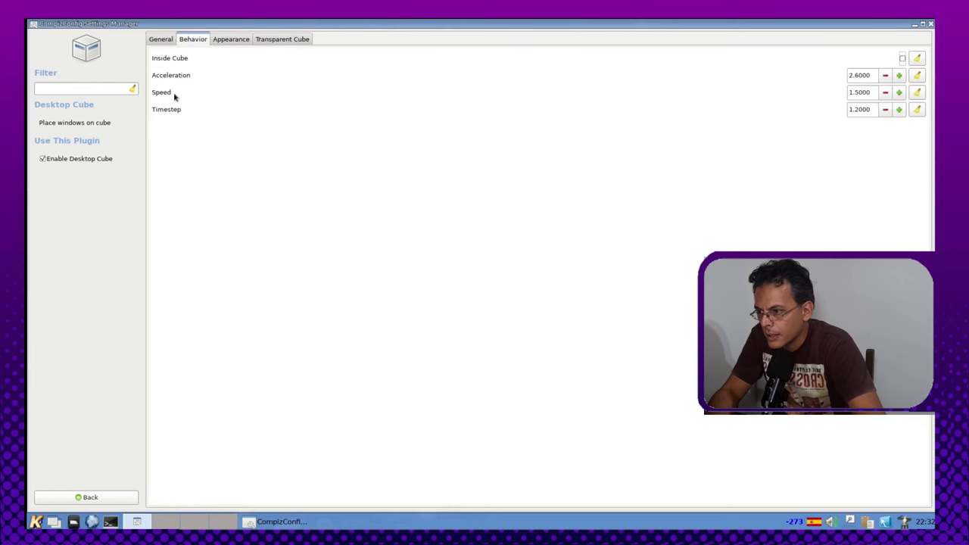
left_click(225, 40)
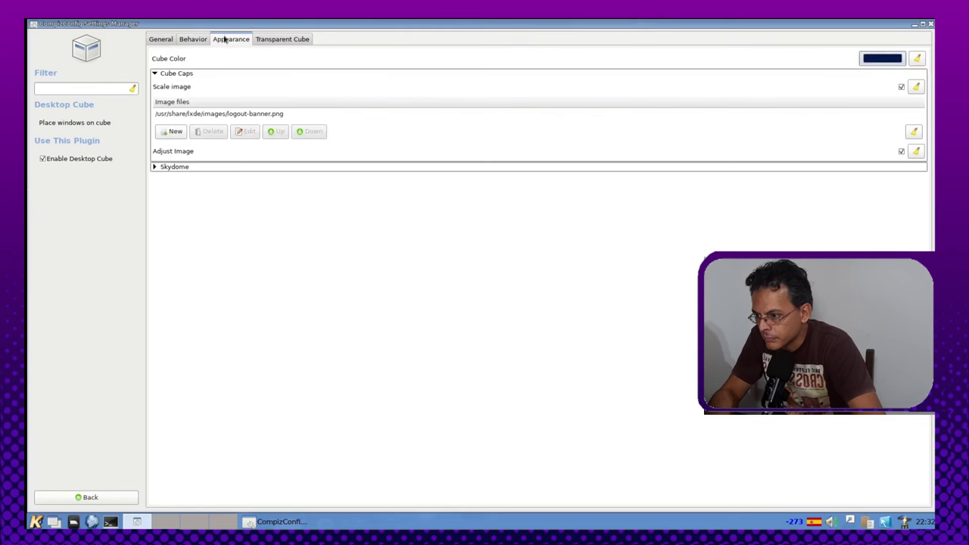
left_click(156, 168)
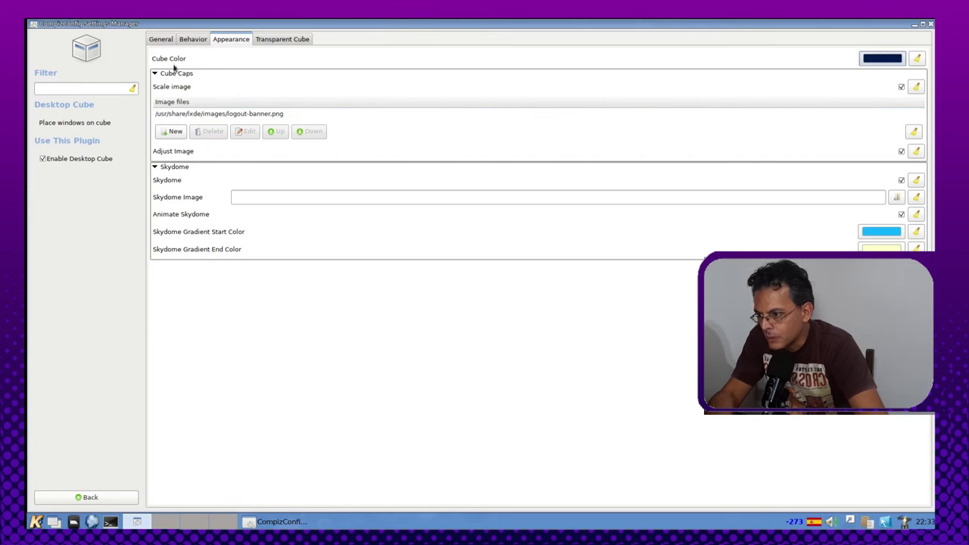
left_click(292, 40)
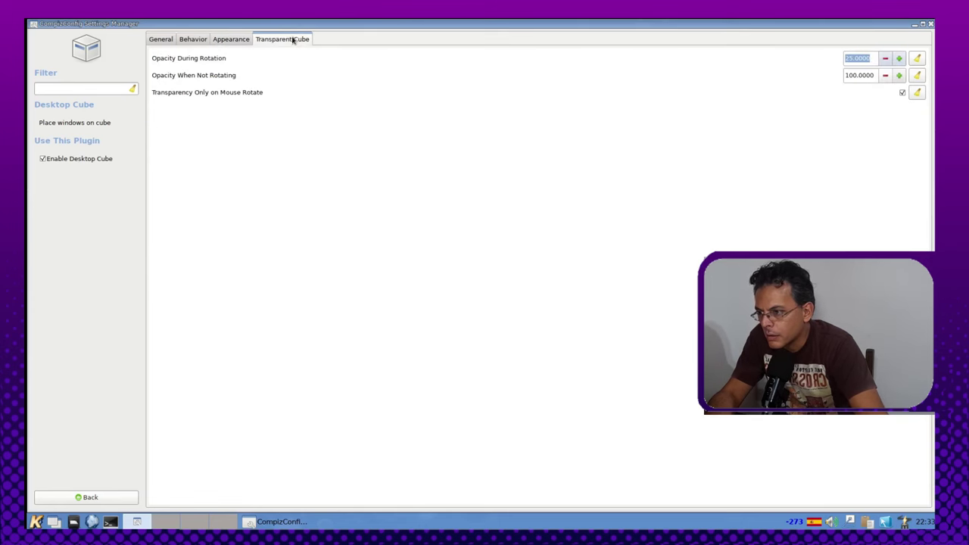
left_click(227, 39)
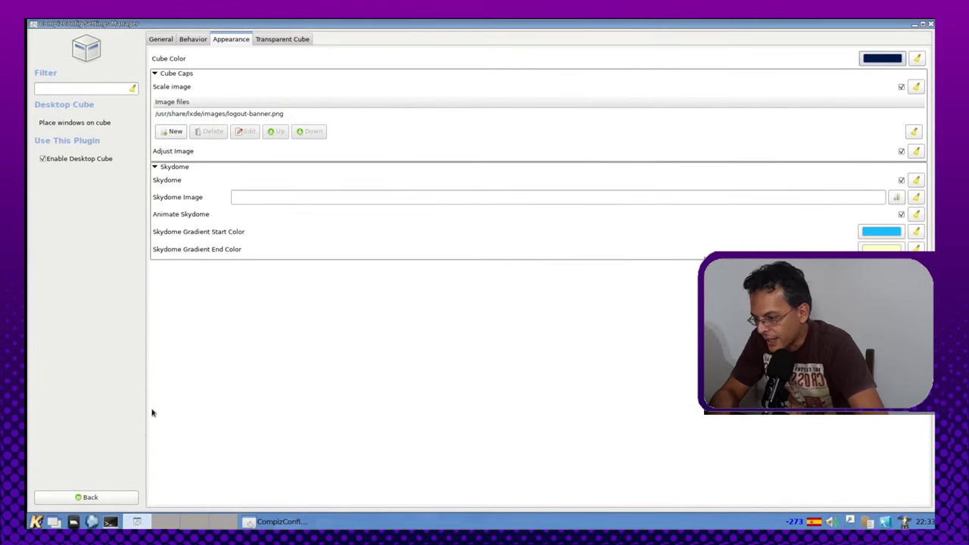
left_click(106, 496)
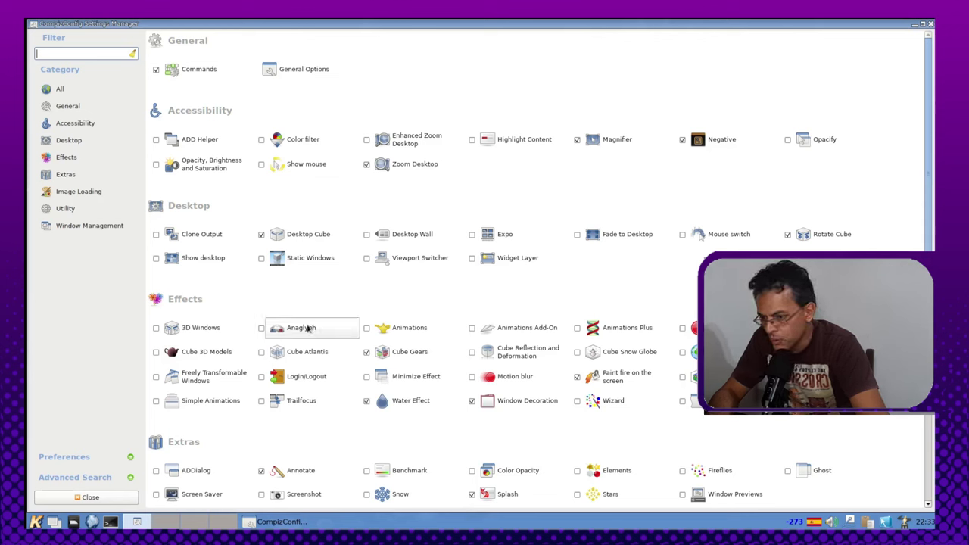
- Enable the Animations plugin, keep Paint fire on the screen enabled, and open the Animations settings
left_click(366, 329)
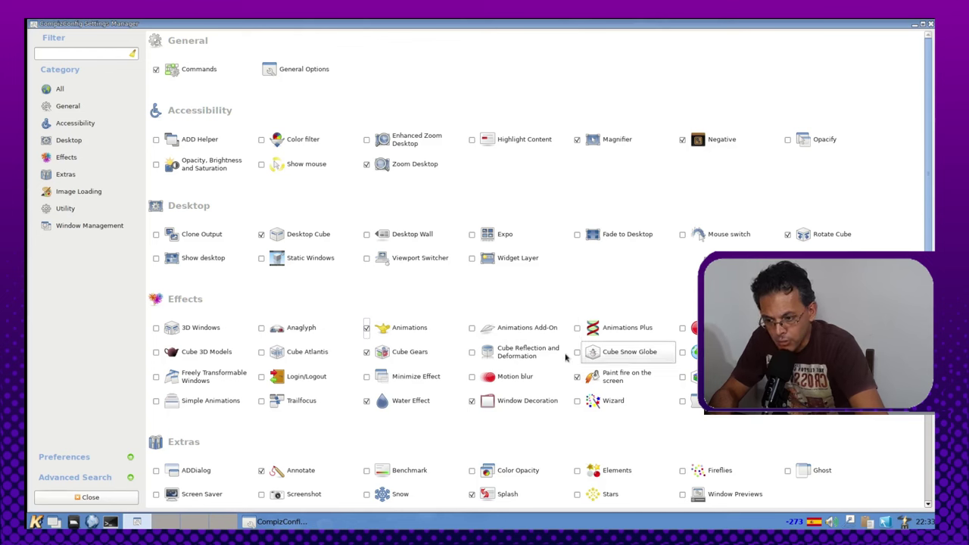
left_click(578, 378)
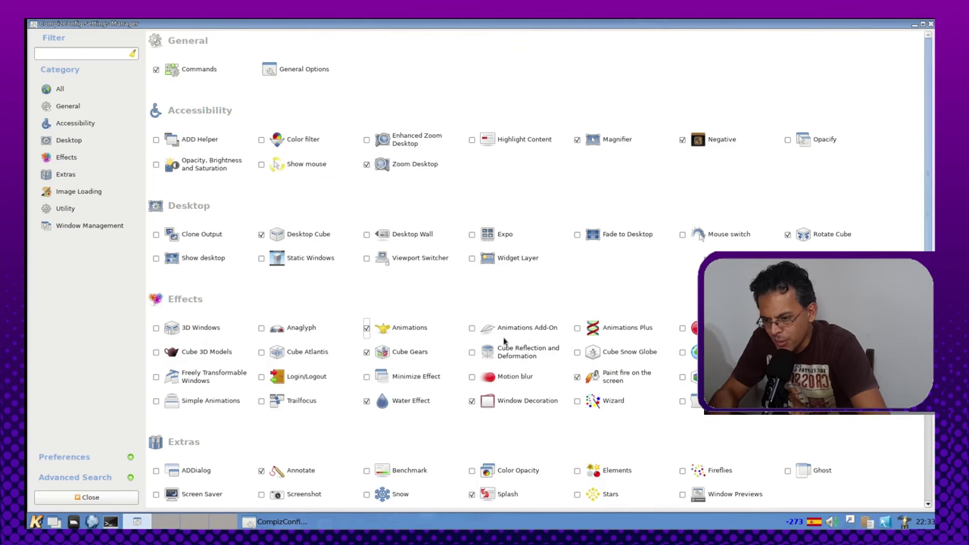
left_click(406, 327)
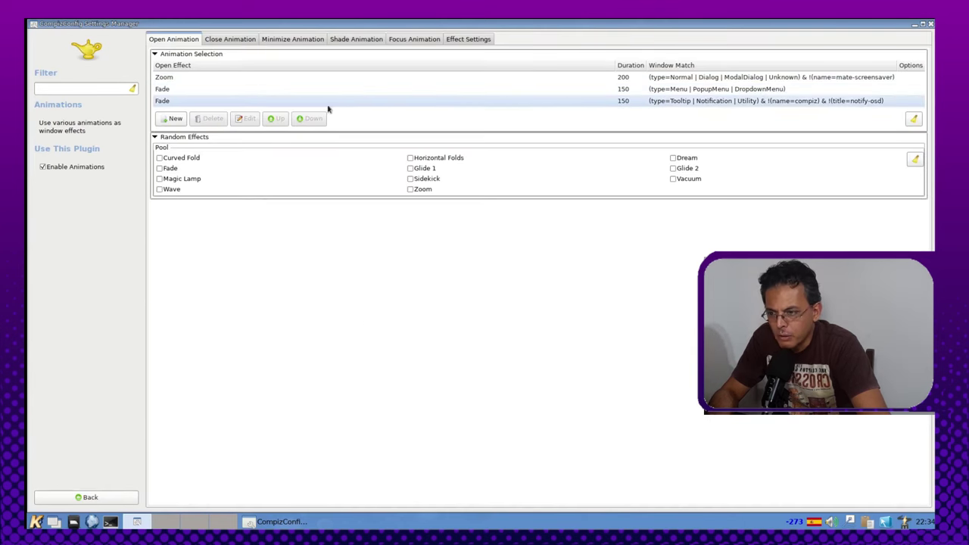
- Add all the listed effects, from Curved Fold to Vacuum, to the random effects pool of the Open Animation settings
left_click(159, 157)
left_click(160, 168)
left_click(159, 178)
left_click(412, 158)
left_click(423, 171)
left_click(424, 189)
left_click(426, 180)
left_click(673, 158)
left_click(673, 168)
left_click(673, 179)
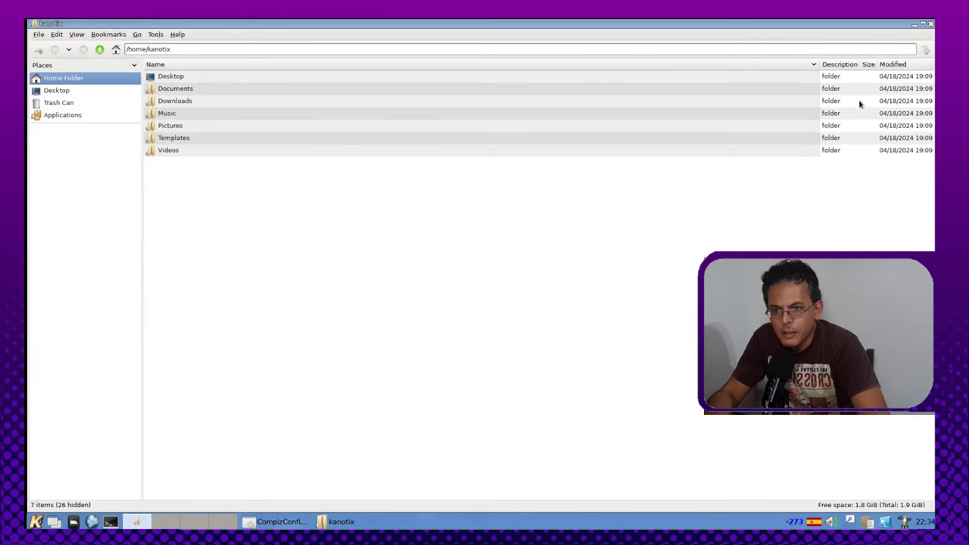
- Close the home folder window, and test the window animations by minimizing, restoring and again minimizing the CompizConfig window
left_click(931, 24)
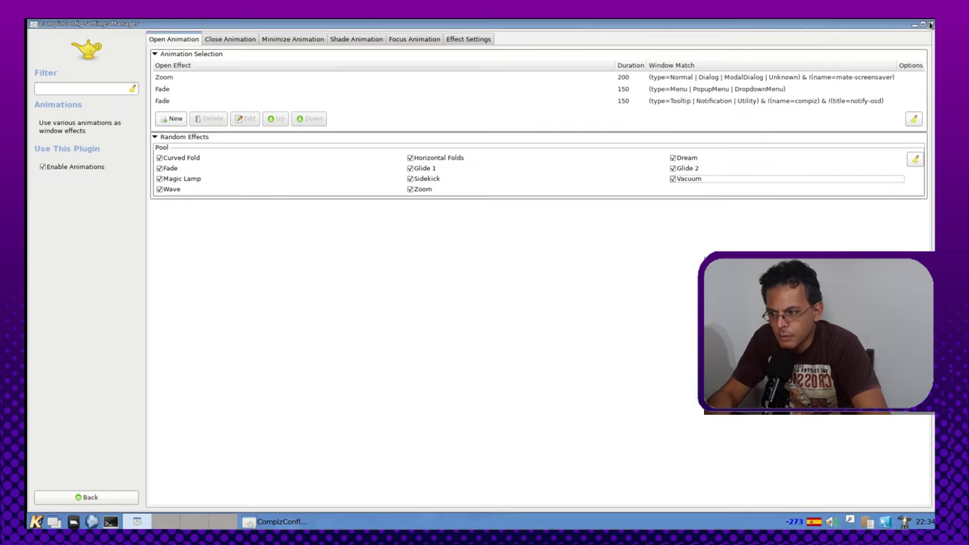
left_click(915, 25)
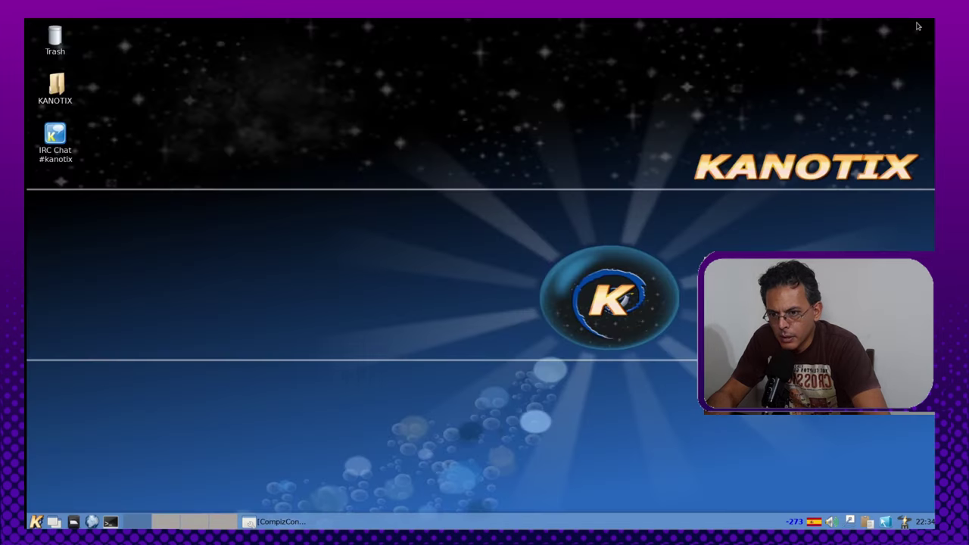
left_click(303, 522)
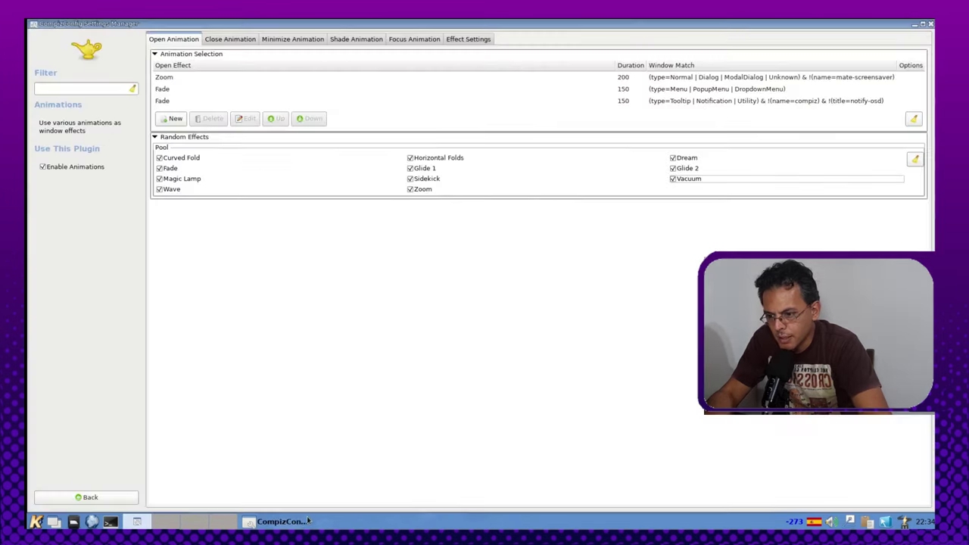
left_click(303, 522)
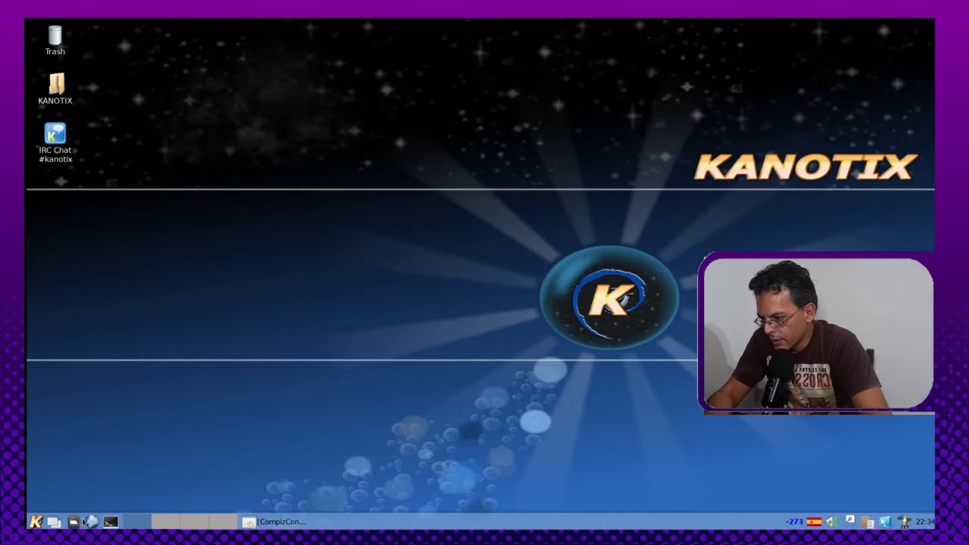
- Launch five terminal windows in a row to test the opening animations
left_click(111, 522)
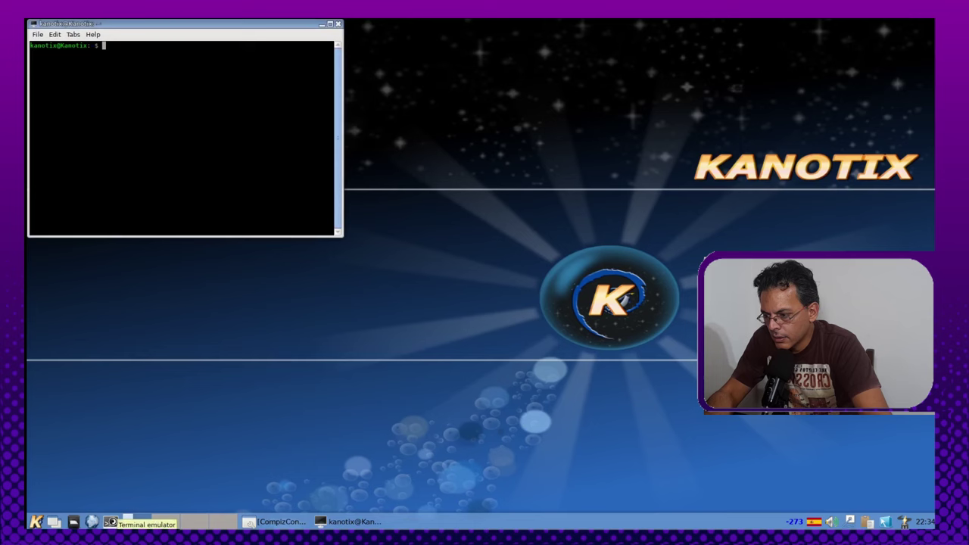
left_click(111, 521)
left_click(111, 522)
left_click(110, 522)
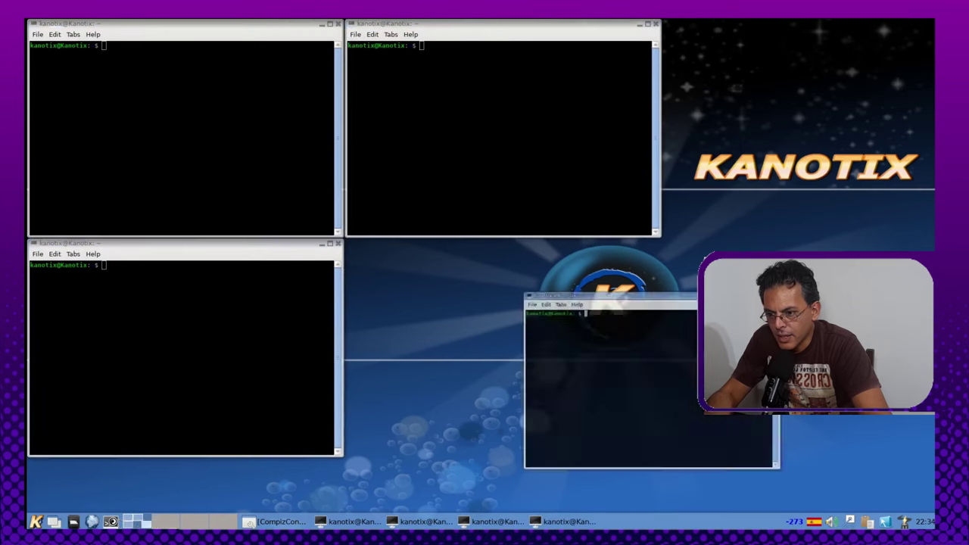
left_click(110, 522)
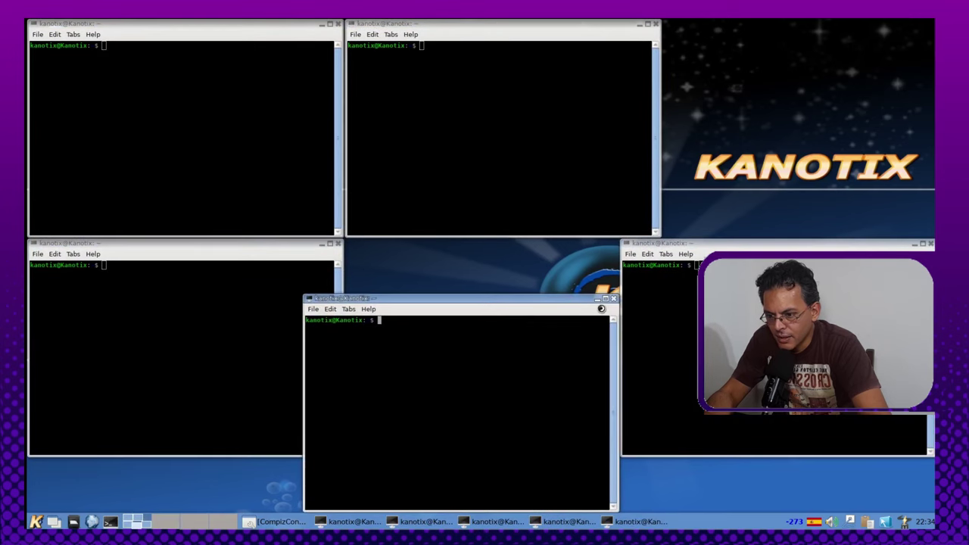
- Close all five terminal windows one by one to test the closing animations
left_click(615, 300)
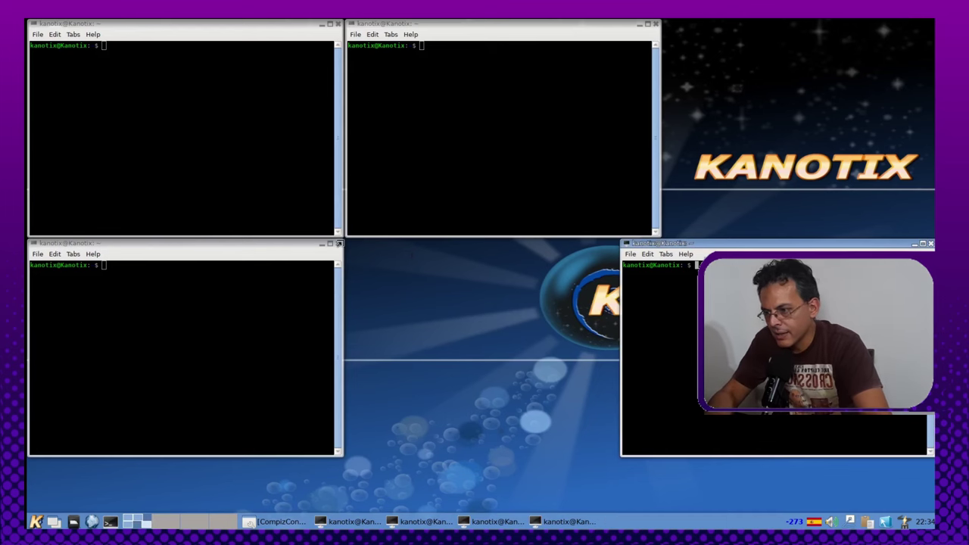
left_click(336, 245)
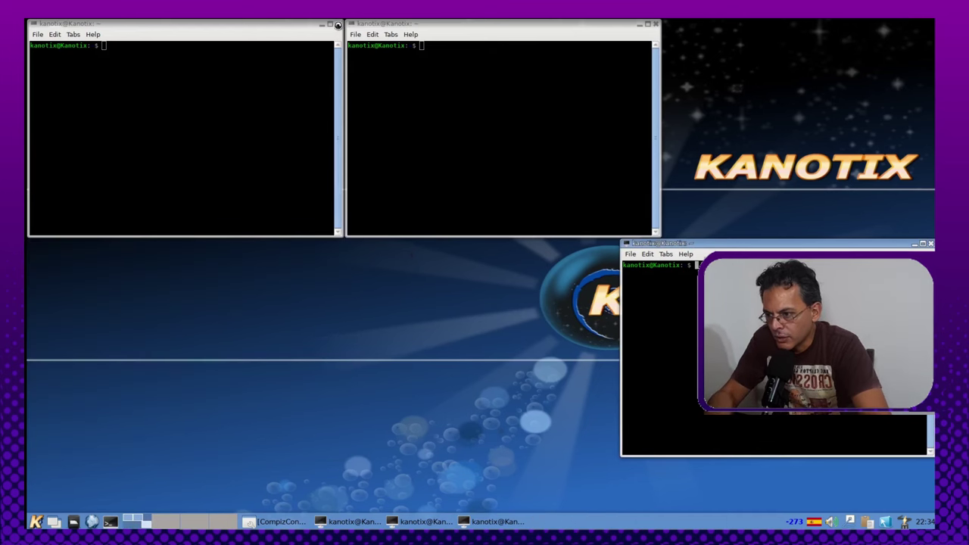
left_click(337, 25)
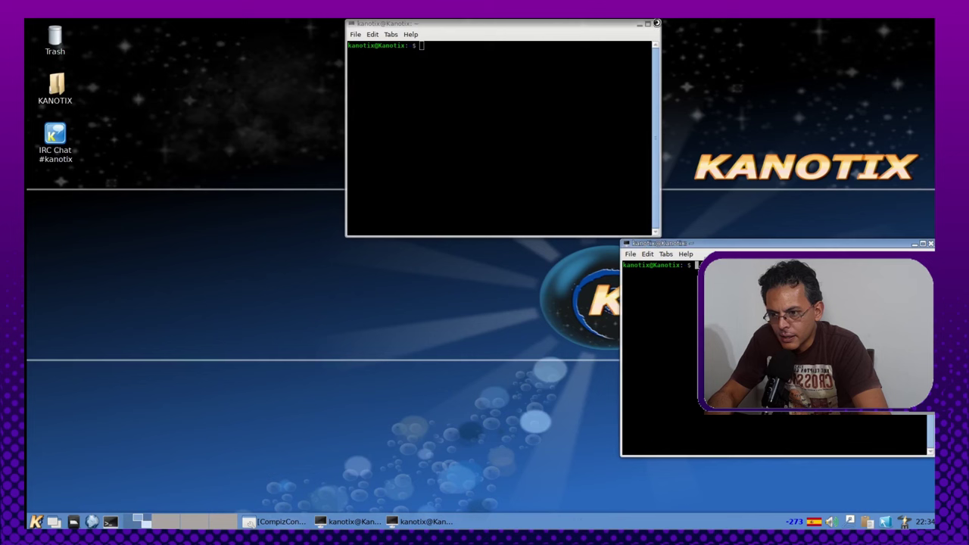
left_click(657, 25)
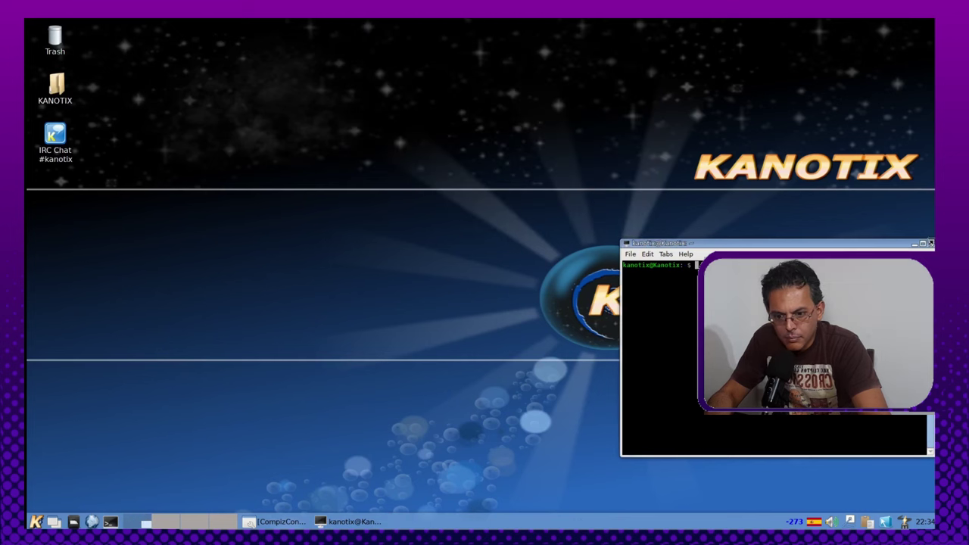
left_click(931, 244)
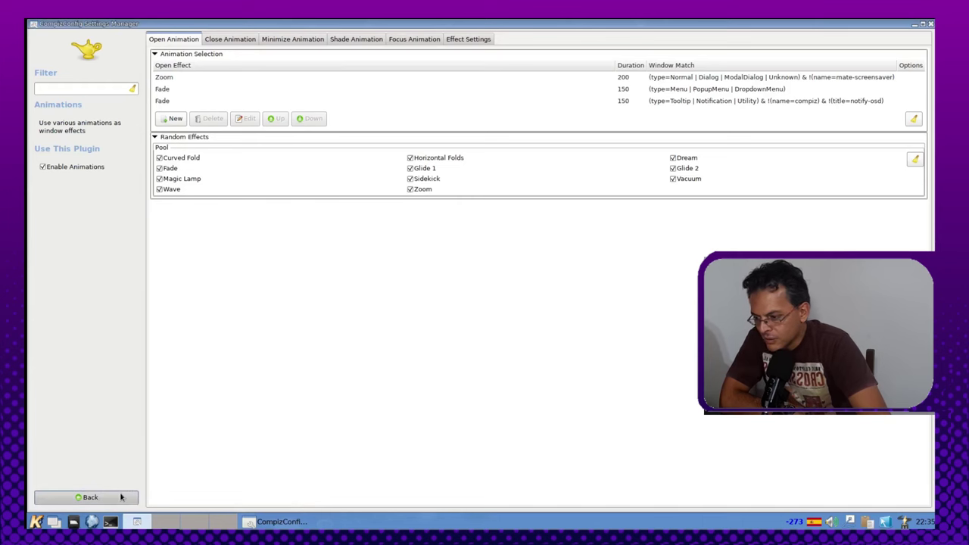
- Return to the CompizConfig plugin overview, look through the categories, and enable Wobbly Windows under Effects
left_click(94, 498)
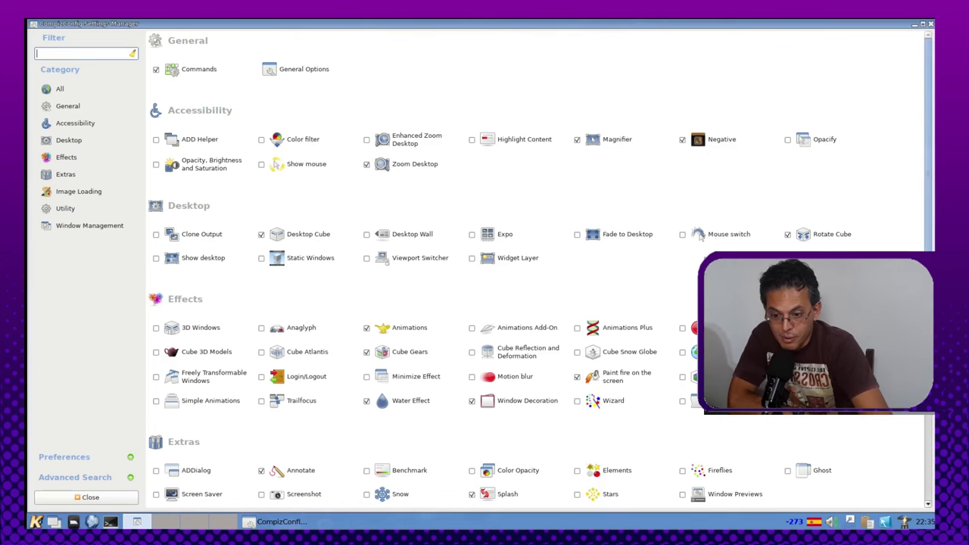
scroll(538, 273, "down", 4)
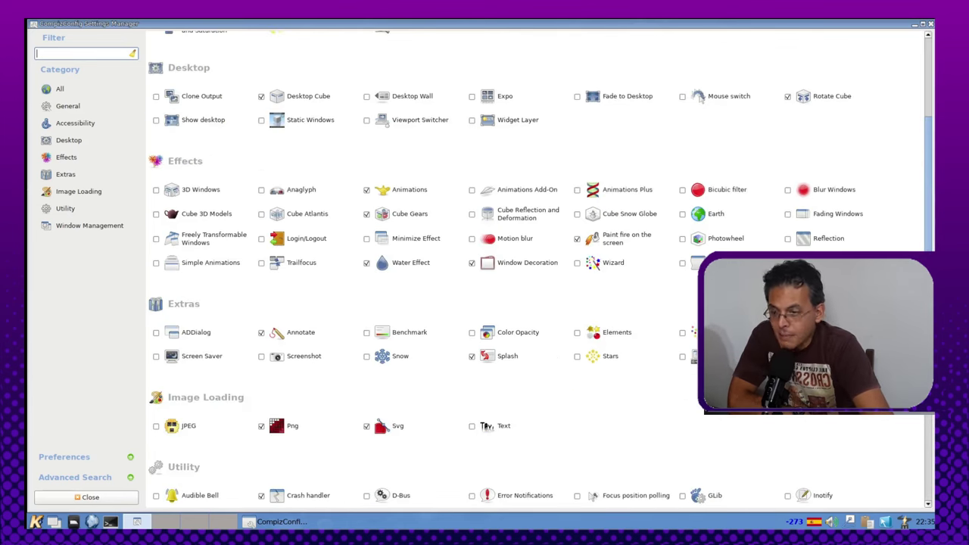
scroll(538, 331, "down", 1)
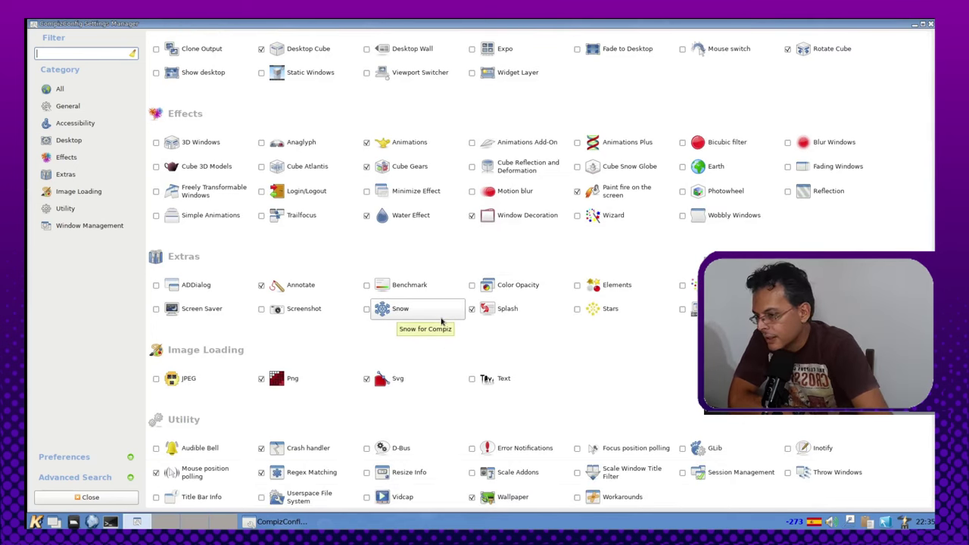
scroll(512, 253, "down", 3)
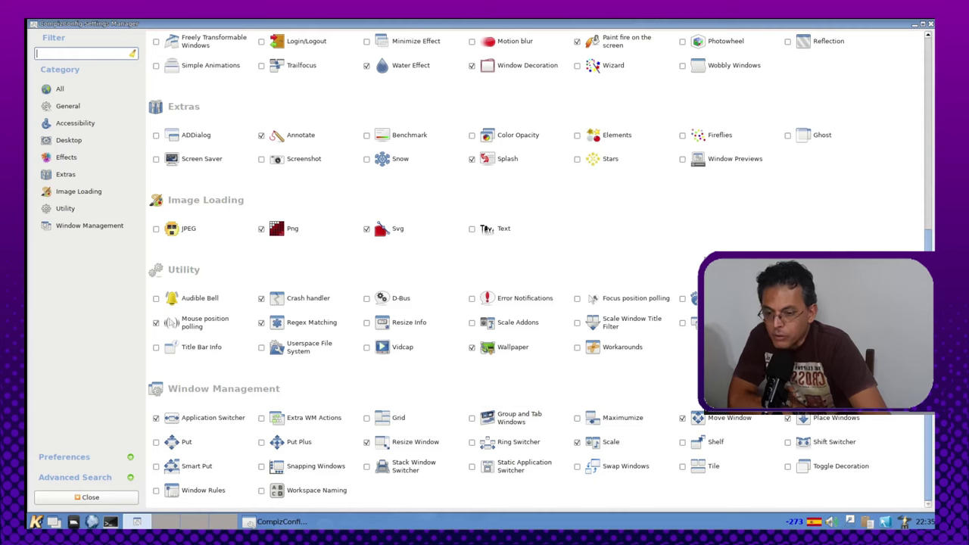
scroll(643, 303, "up", 3)
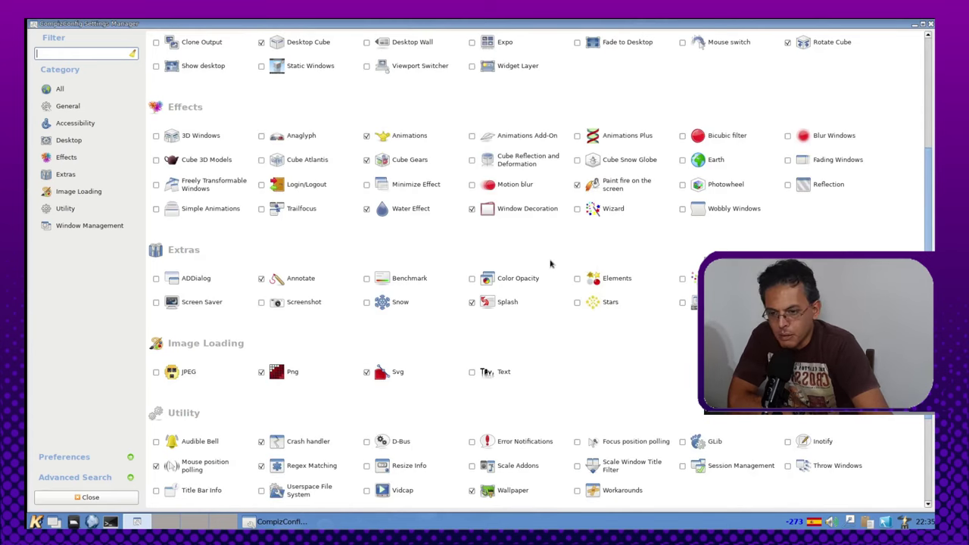
scroll(551, 264, "up", 2)
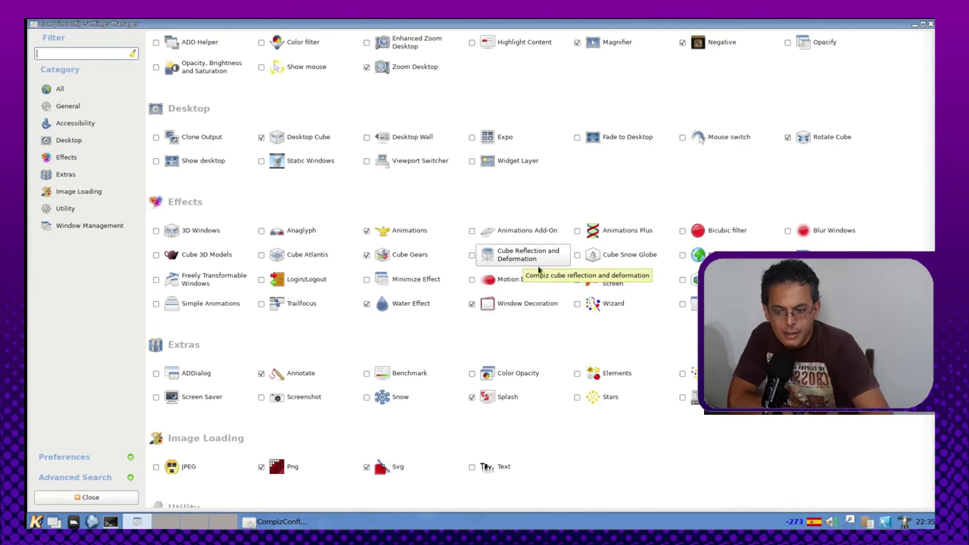
left_click(683, 304)
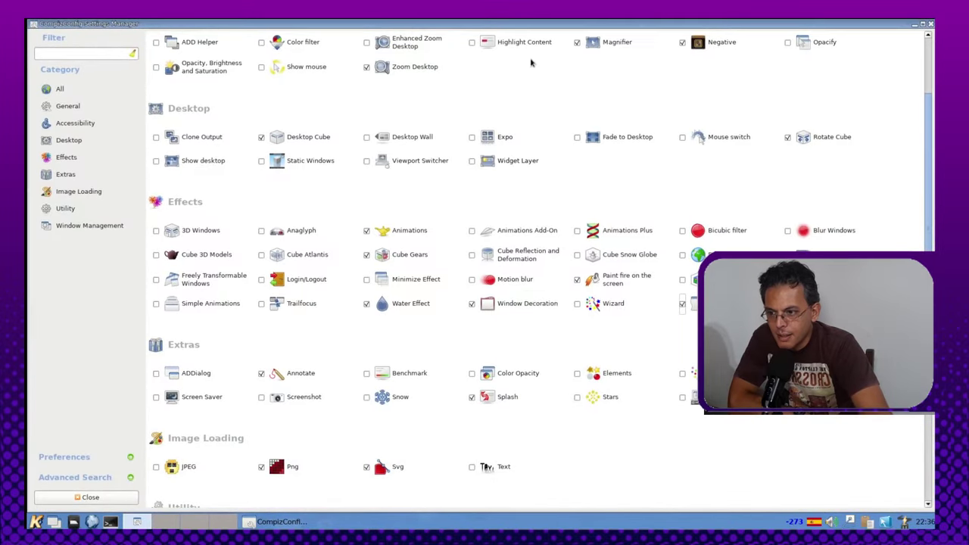
- Test Wobbly Windows by unmaximizing and moving the CompizConfig window, maximizing it again and pulling on its title bar
left_click(924, 25)
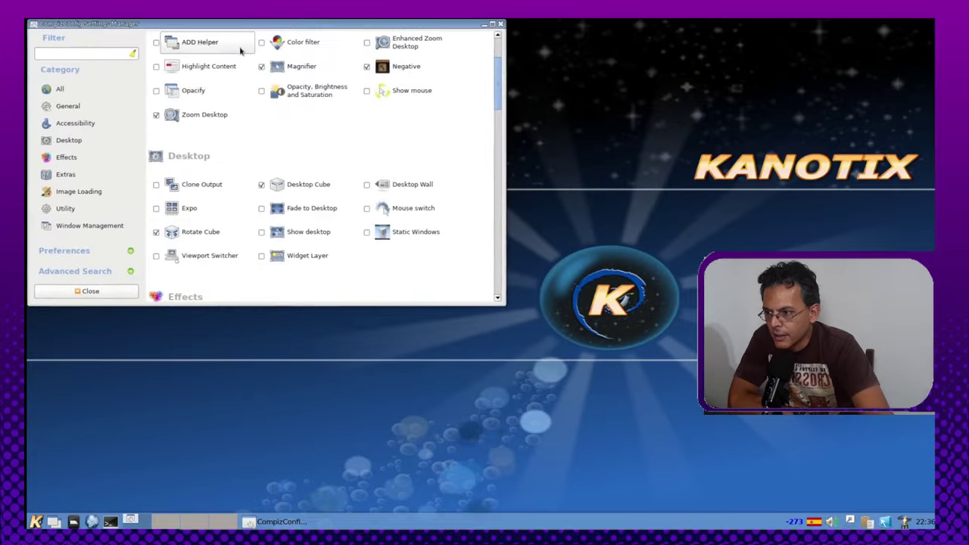
left_click_drag(250, 29, 664, 148)
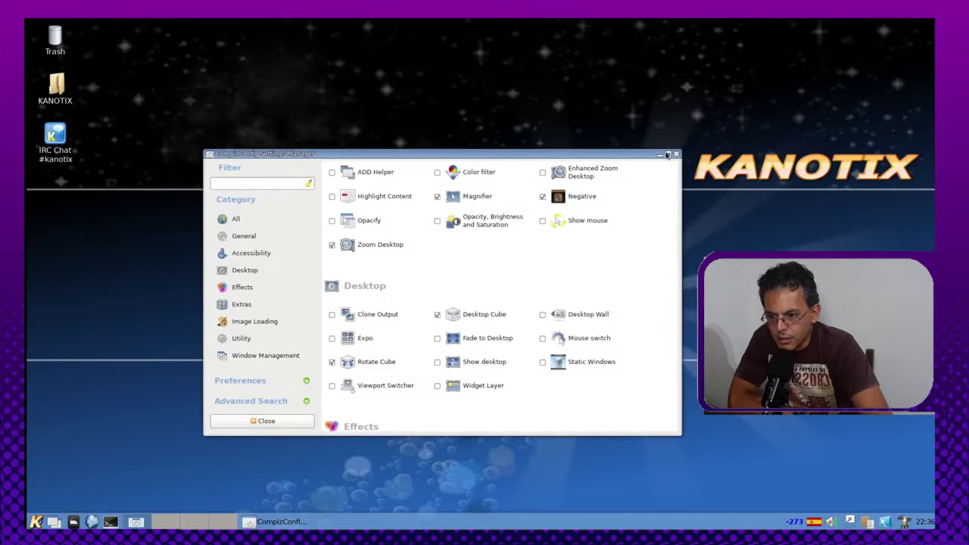
left_click(668, 154)
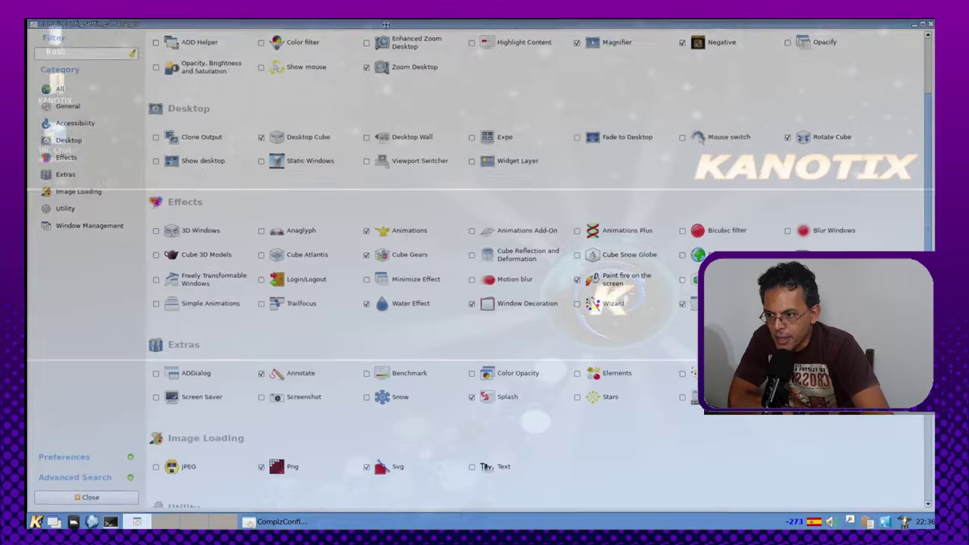
left_click_drag(415, 34, 481, 525)
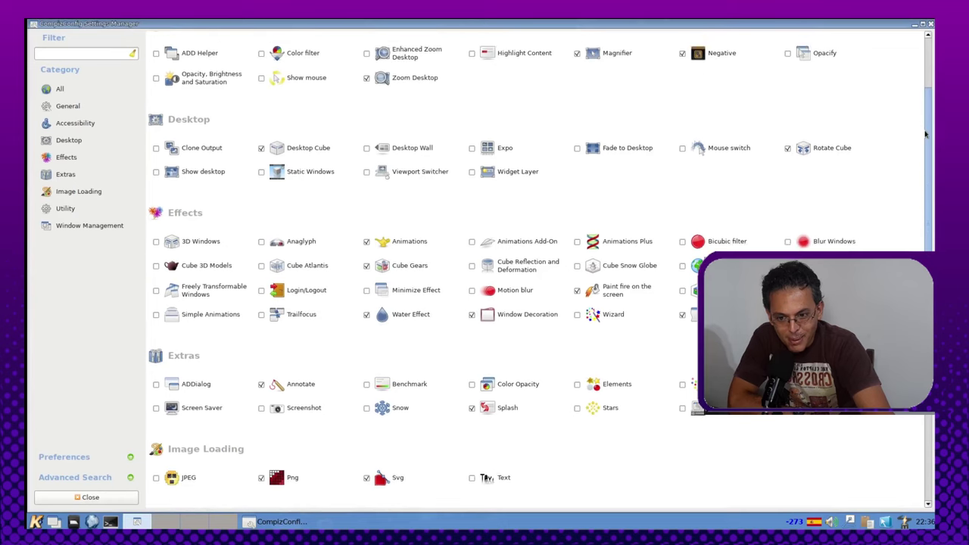
- Look over the remaining plugin categories, check the window's control menu, and close the CompizConfig window
scroll(928, 187, "up", 3)
scroll(928, 188, "down", 7)
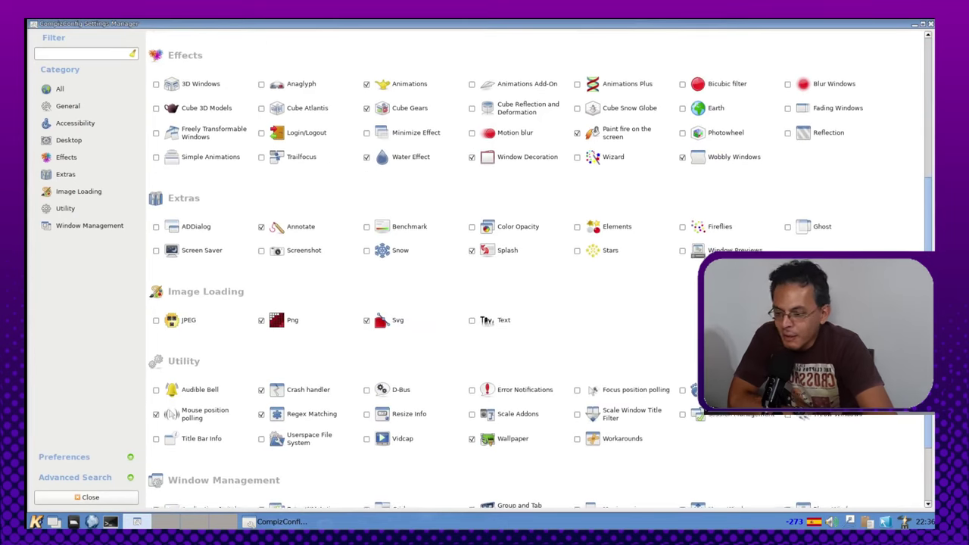
scroll(540, 273, "down", 2)
scroll(541, 273, "up", 3)
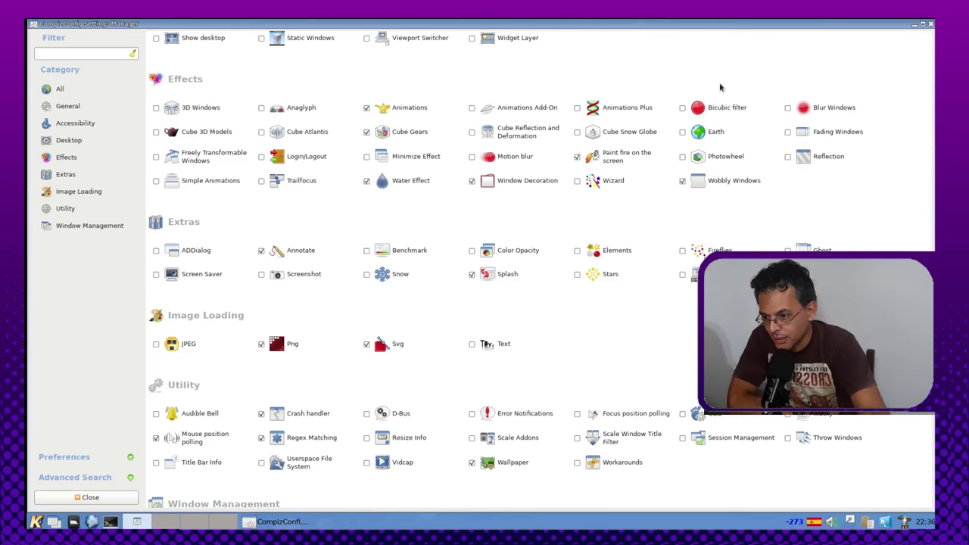
key("alt+space")
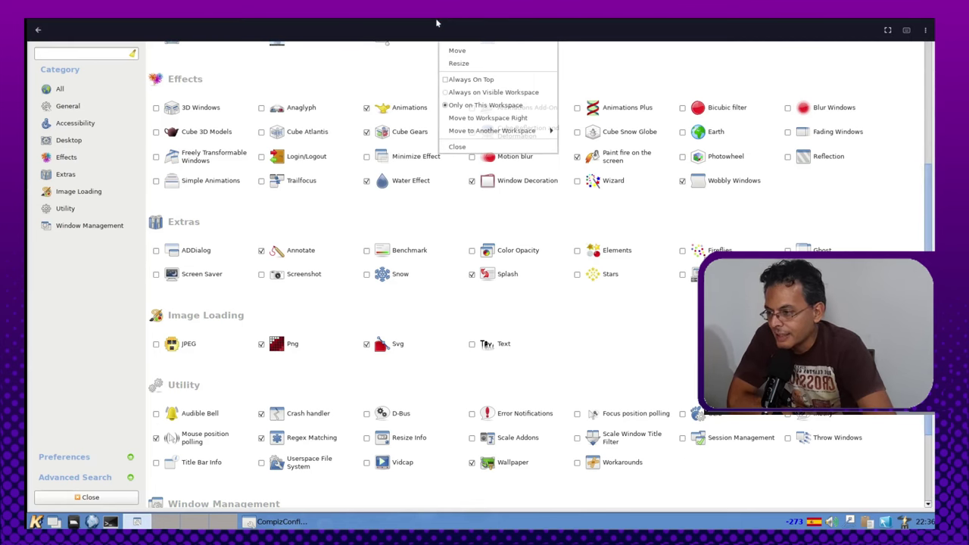
key("Escape")
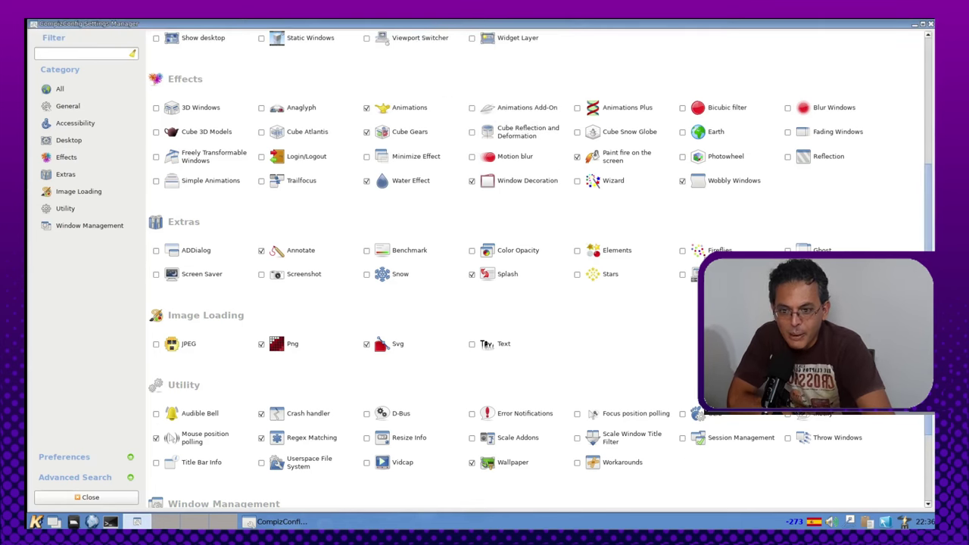
left_click(931, 24)
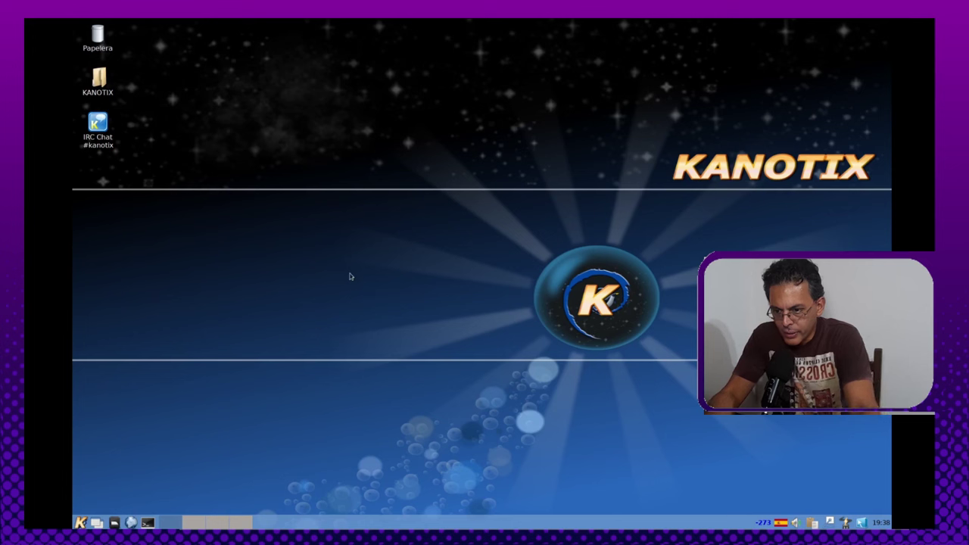
- Review the Spanish main menu's Accesorios and Gráficos categories, and launch the GIMP image editor
left_click(80, 522)
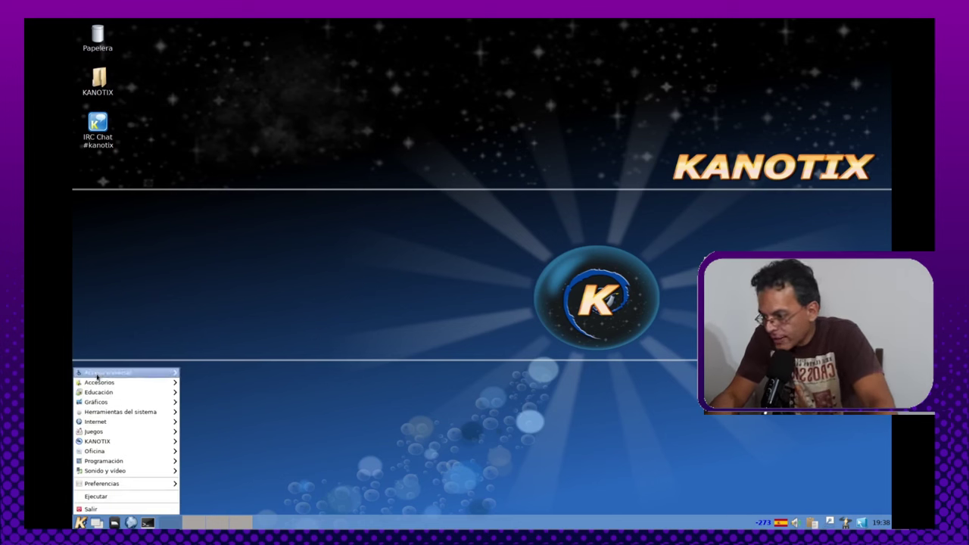
mouse_move(111, 486)
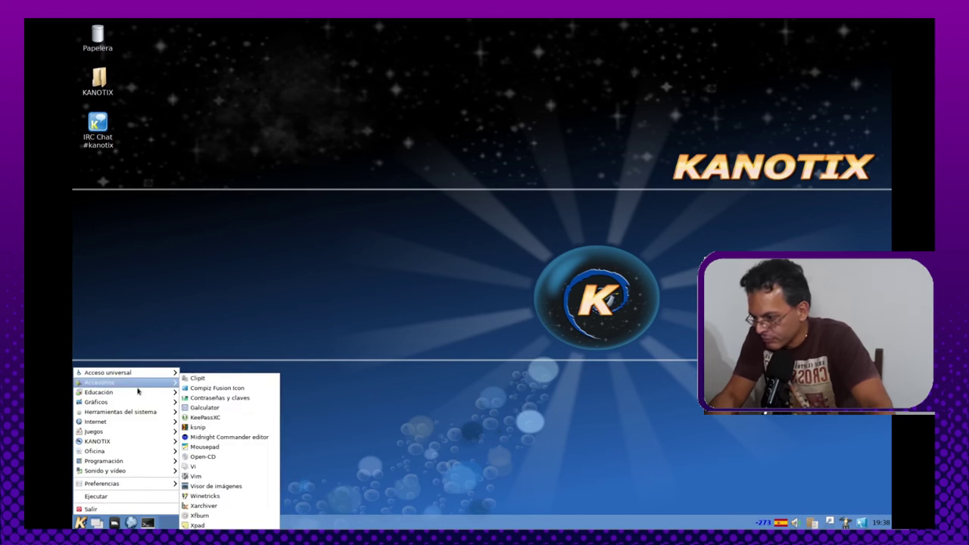
mouse_move(139, 405)
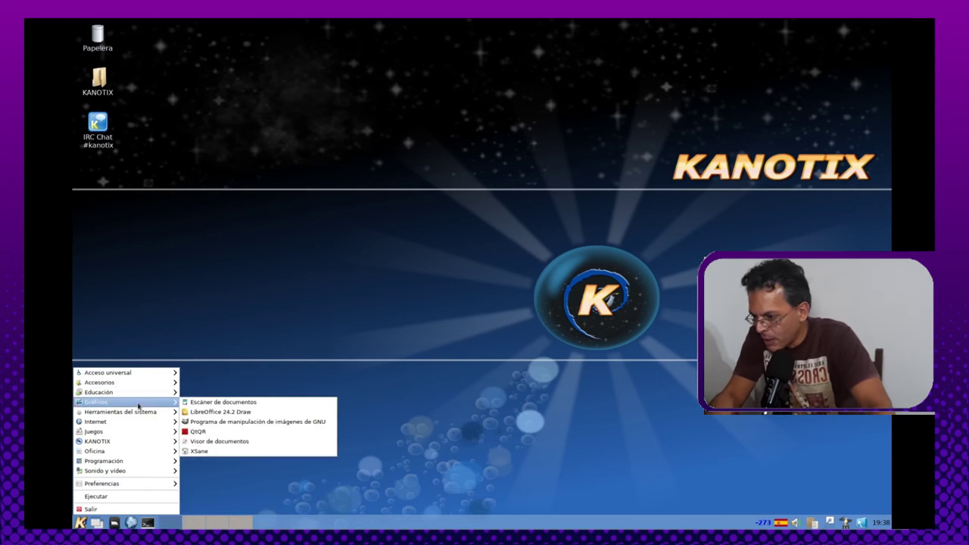
left_click(226, 422)
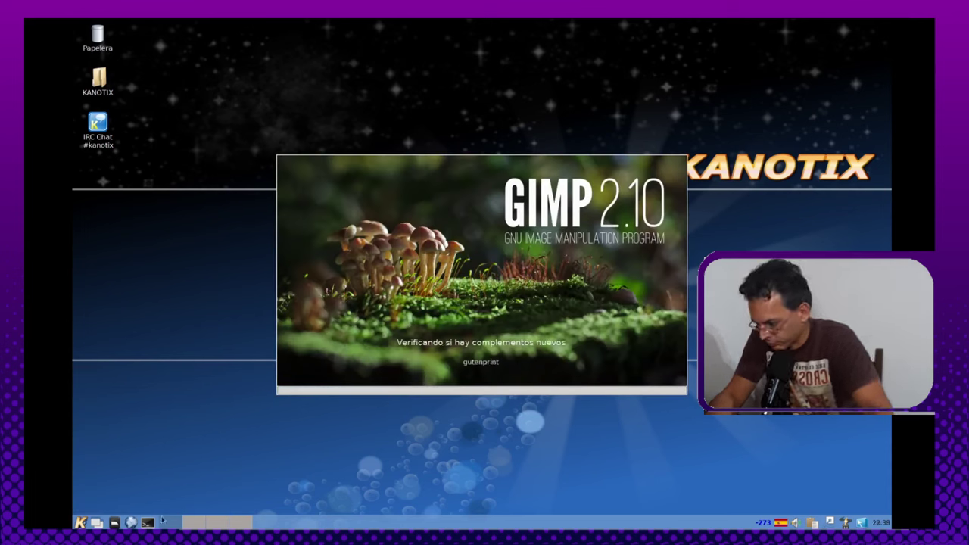
- Launch LibreOffice 24.2 Writer from the Oficina applications
left_click(81, 522)
mouse_move(130, 454)
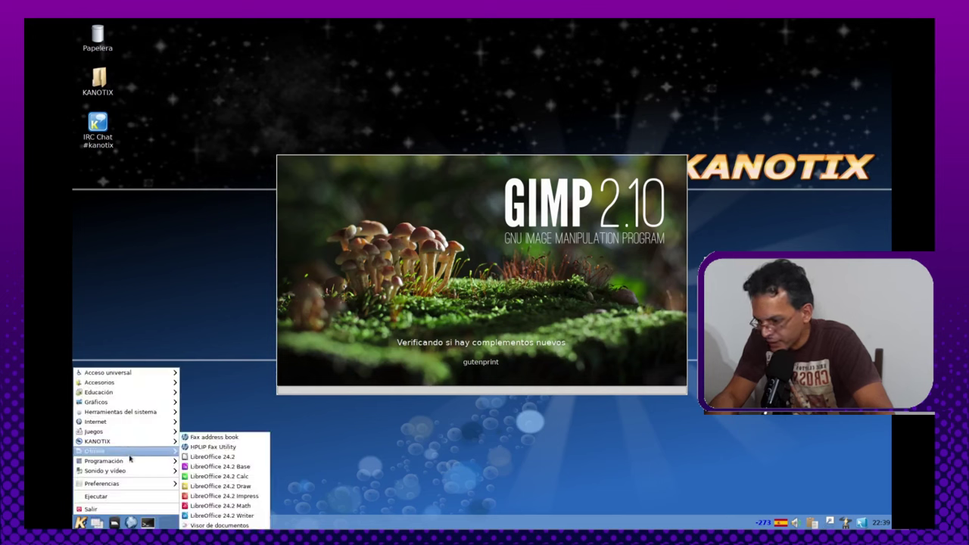
left_click(251, 516)
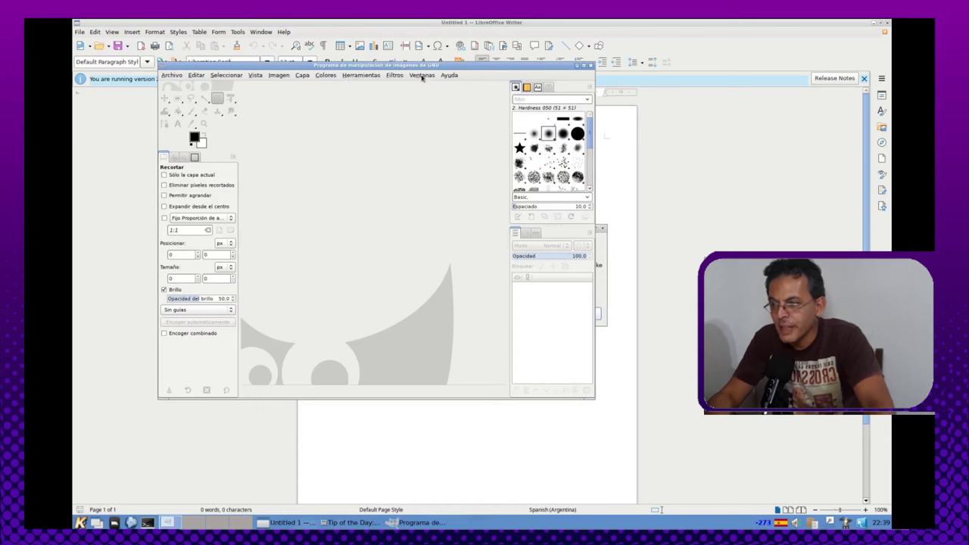
- Look over the Spanish Archivo menu in GIMP and close the program
left_click(173, 75)
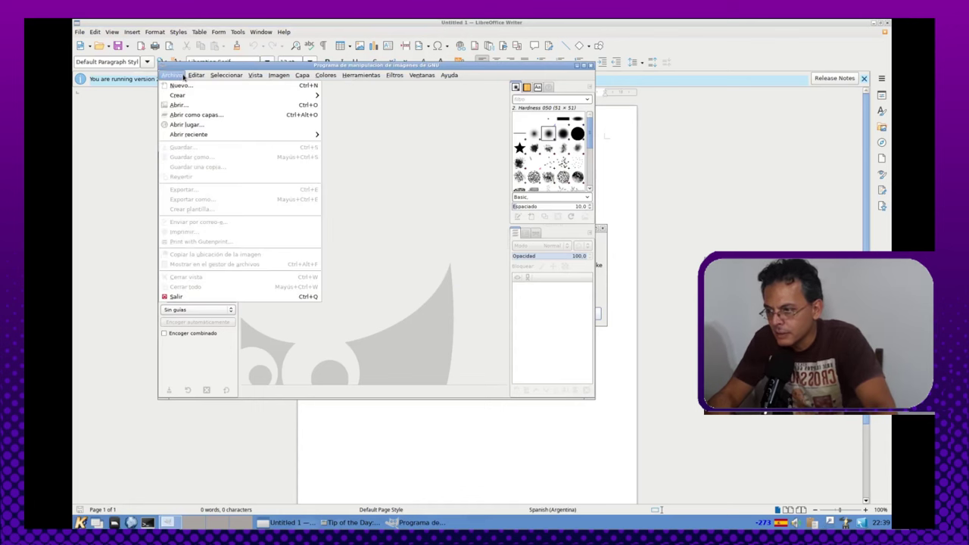
left_click(184, 78)
left_click(590, 66)
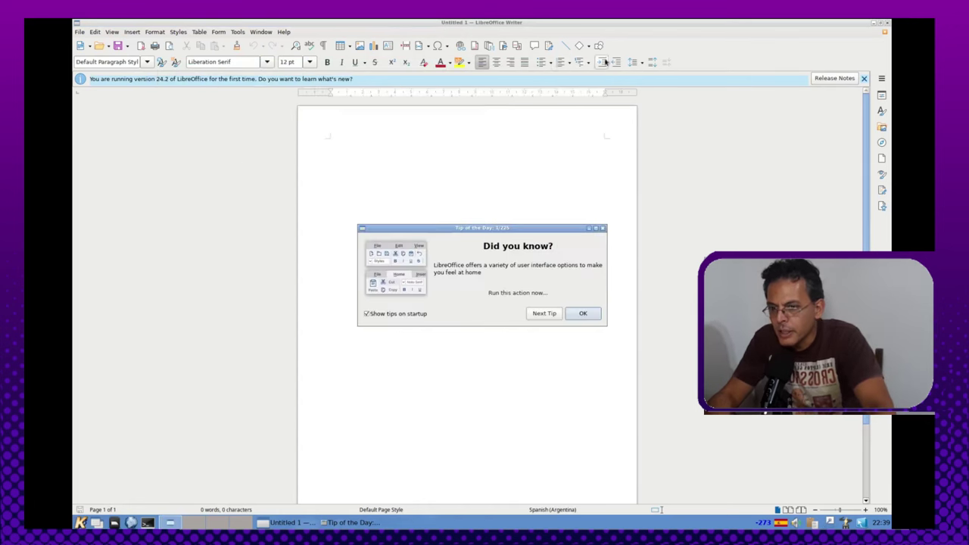
- Dismiss Writer's Tip of the Day, check the User Data page of the LibreOffice options, and close Writer
left_click(572, 316)
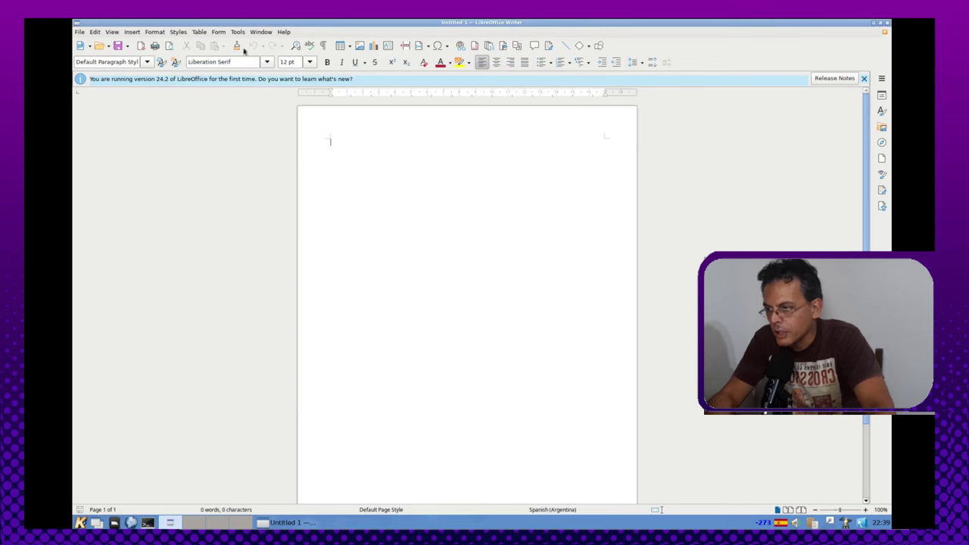
left_click(262, 33)
mouse_move(238, 32)
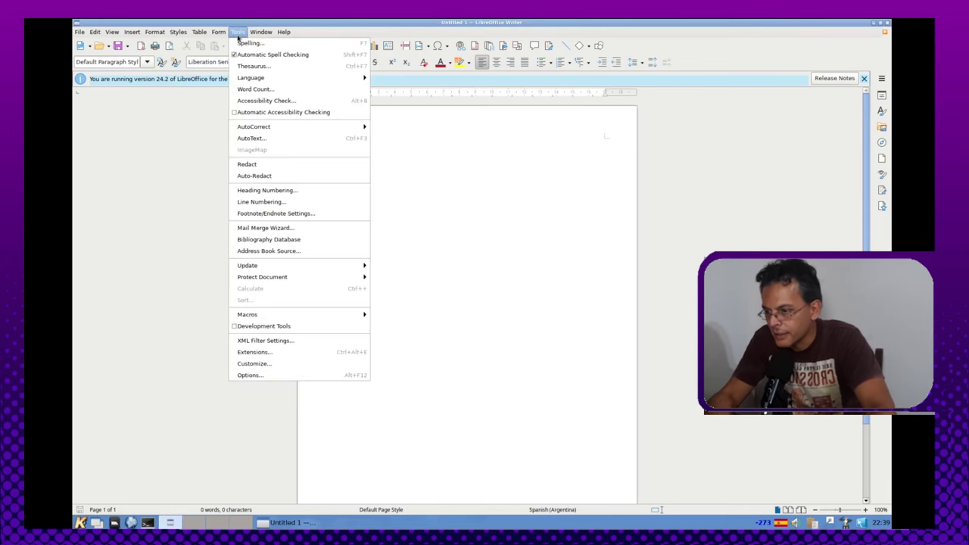
left_click(272, 375)
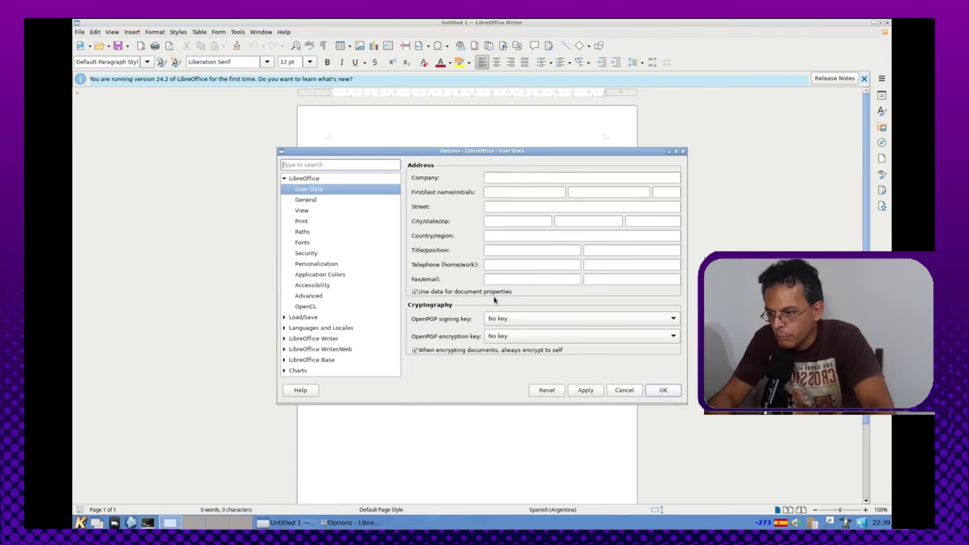
left_click(664, 390)
left_click(889, 23)
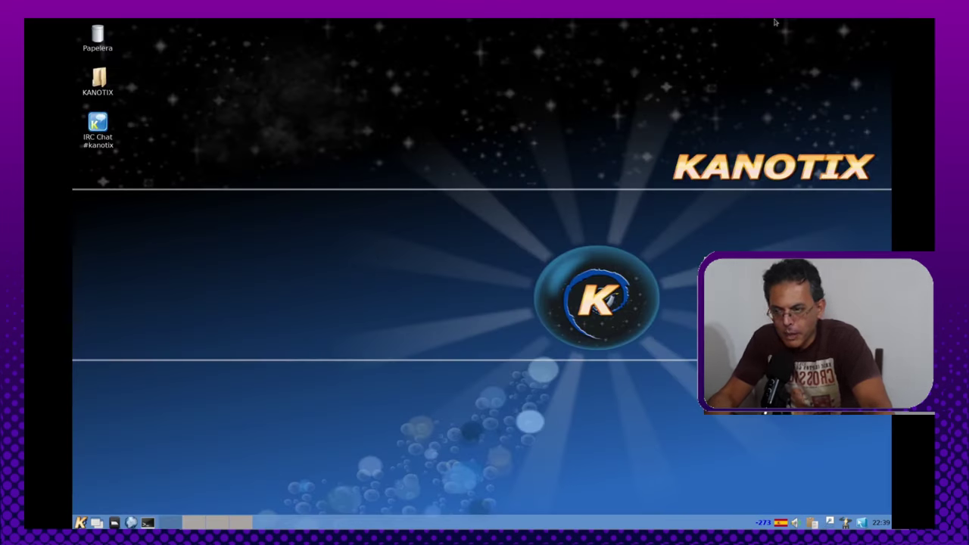
- Look through the Accesorios applications in the main menu and close the menu
left_click(79, 522)
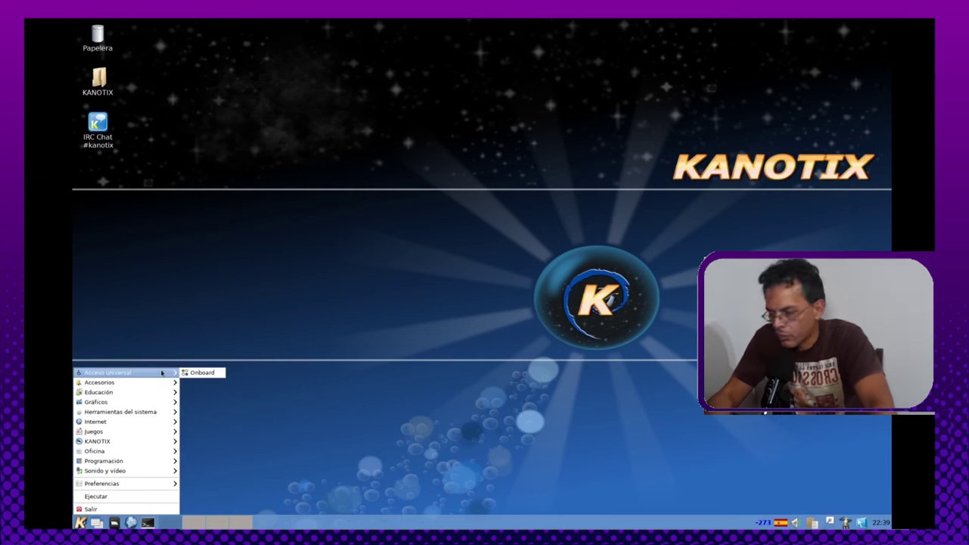
mouse_move(161, 396)
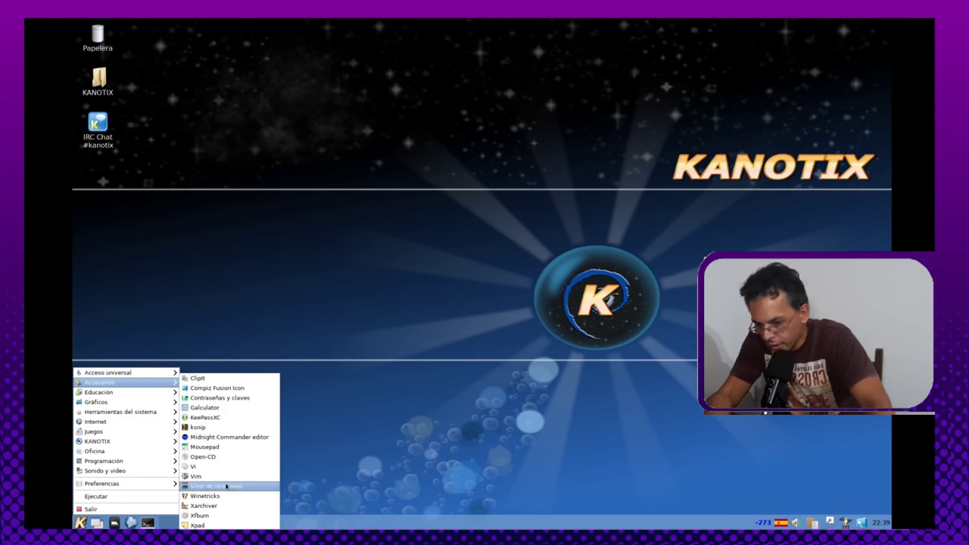
left_click(325, 266)
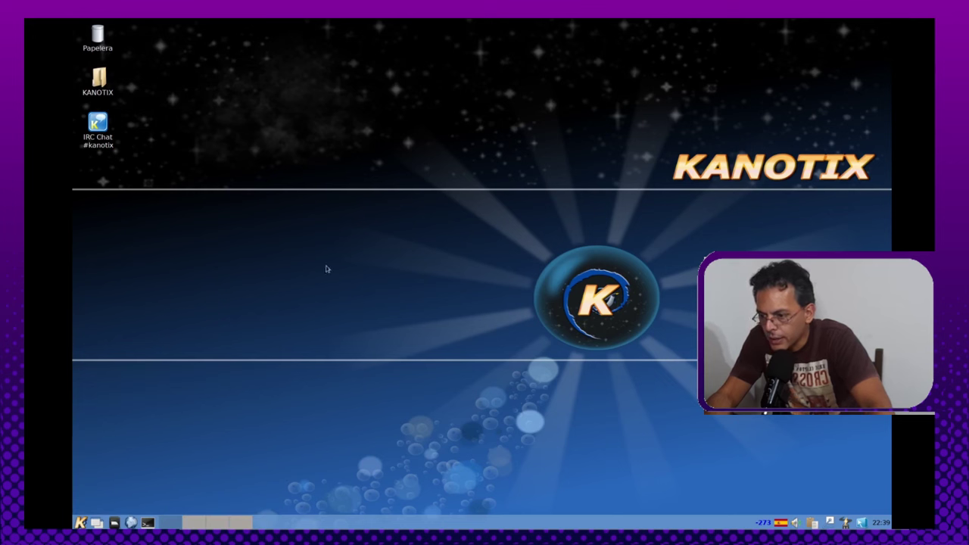
- Open the desktop preferences and the image chooser for the Fondo setting, moving the chooser aside
right_click(325, 265)
mouse_move(389, 277)
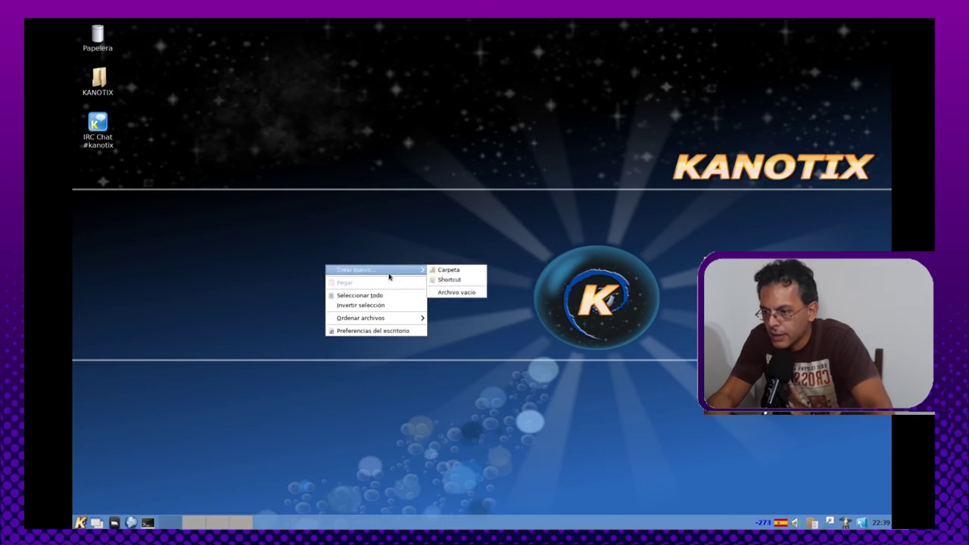
left_click(389, 331)
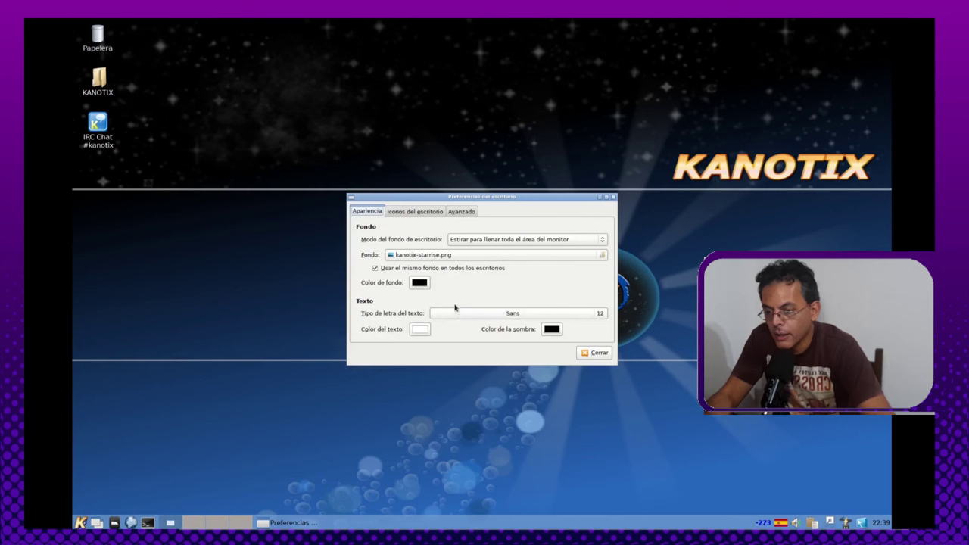
left_click(512, 256)
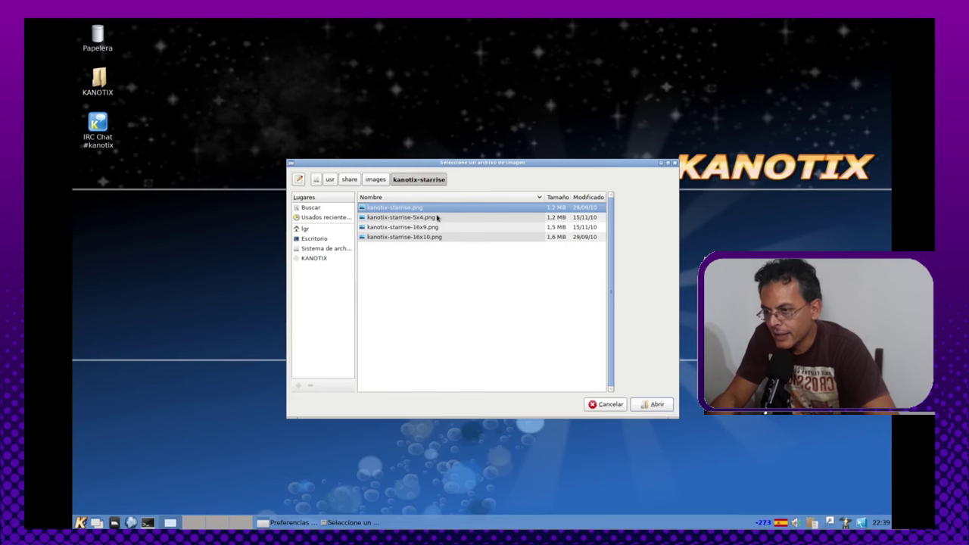
left_click_drag(461, 166, 400, 165)
- Preview the standard, 5x4, 16x9 and 16x10 wallpapers in the kanotix-starrise folder
left_click(377, 218)
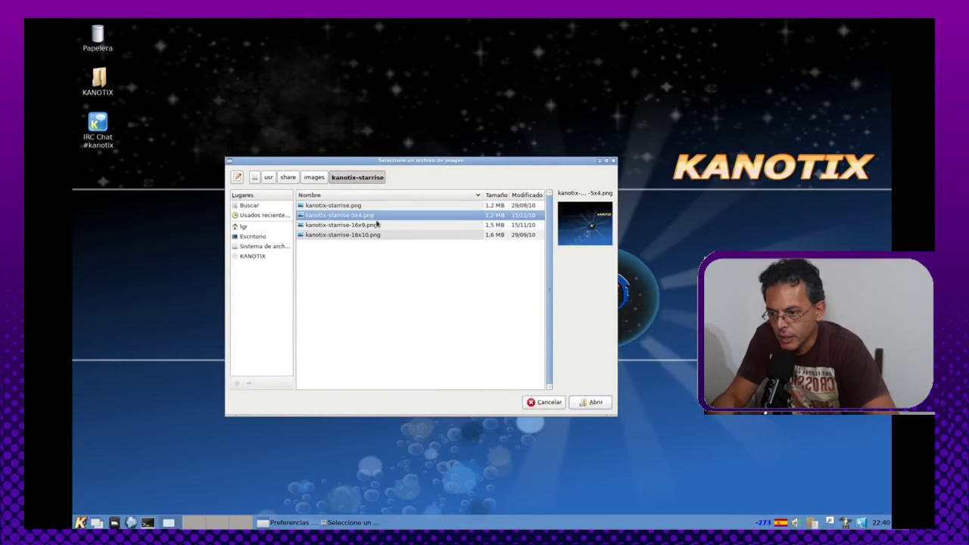
left_click(378, 226)
left_click(381, 237)
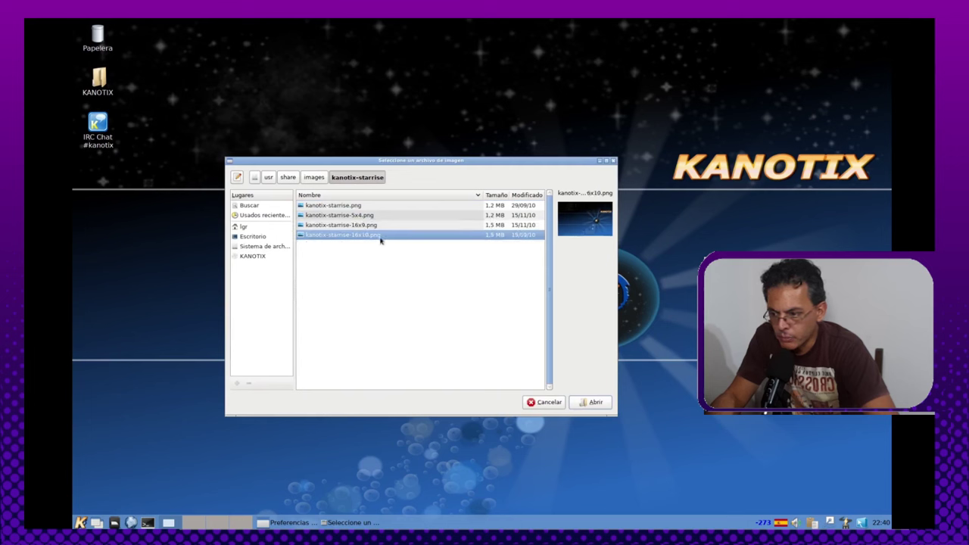
left_click(389, 216)
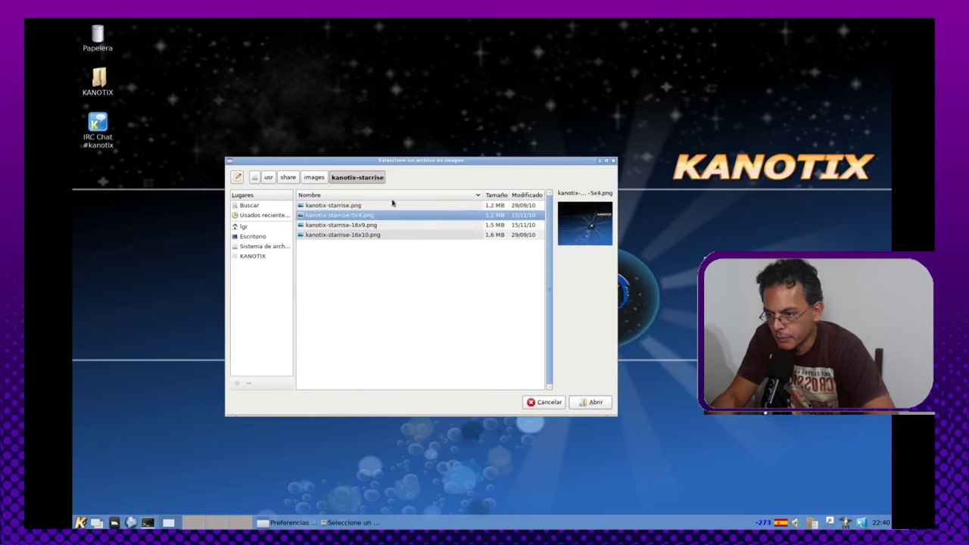
left_click(390, 208)
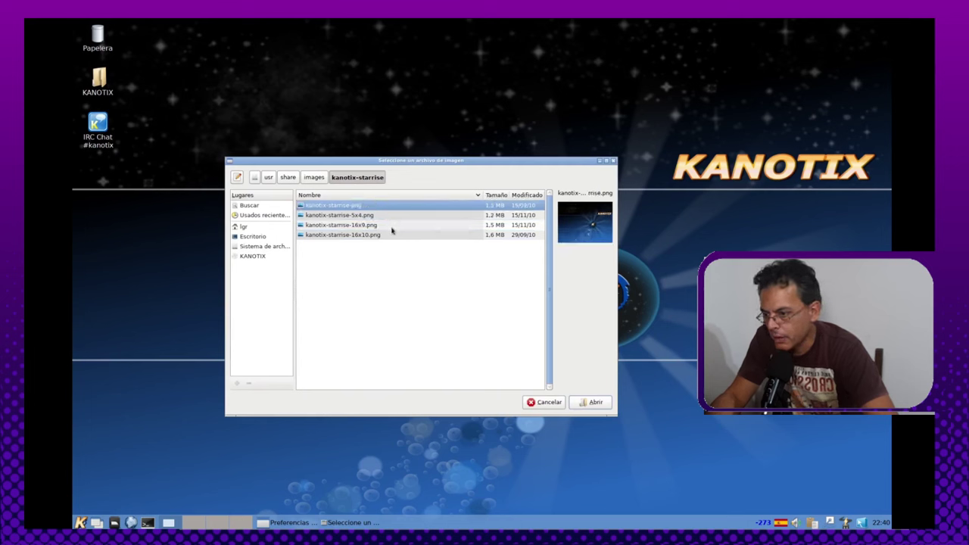
left_click(393, 227)
left_click(390, 236)
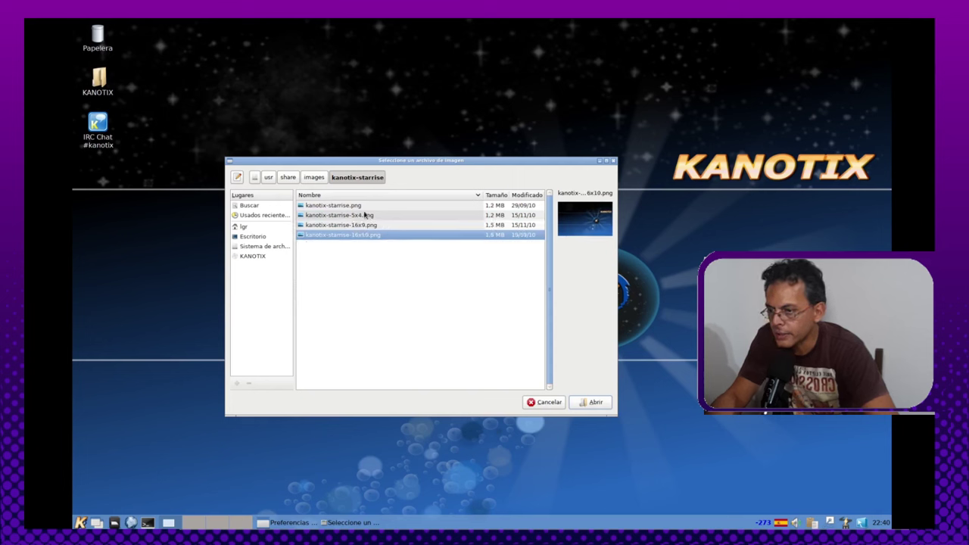
left_click(537, 402)
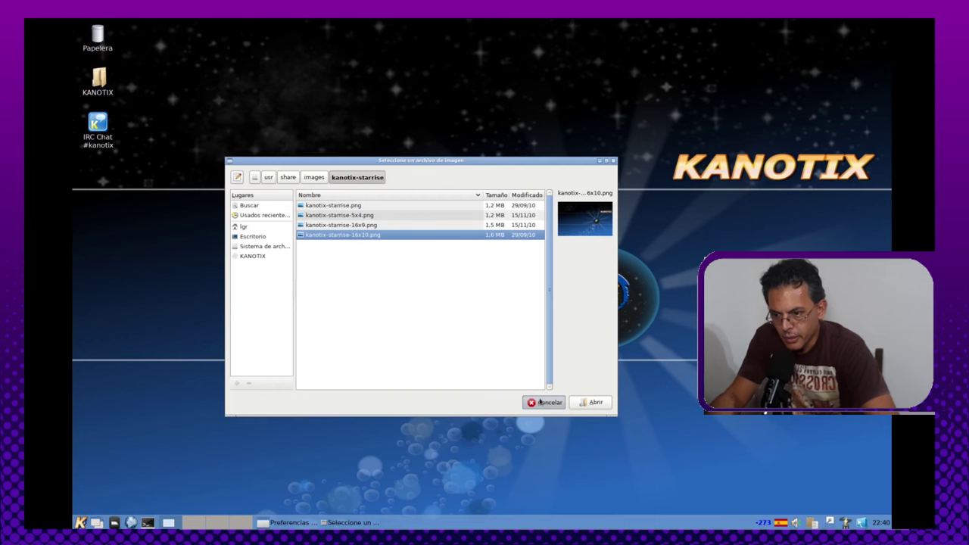
- Browse to the kanotix-lxde images folder and preview its speedfire, slowfire and silverfire splash backgrounds
left_click(311, 176)
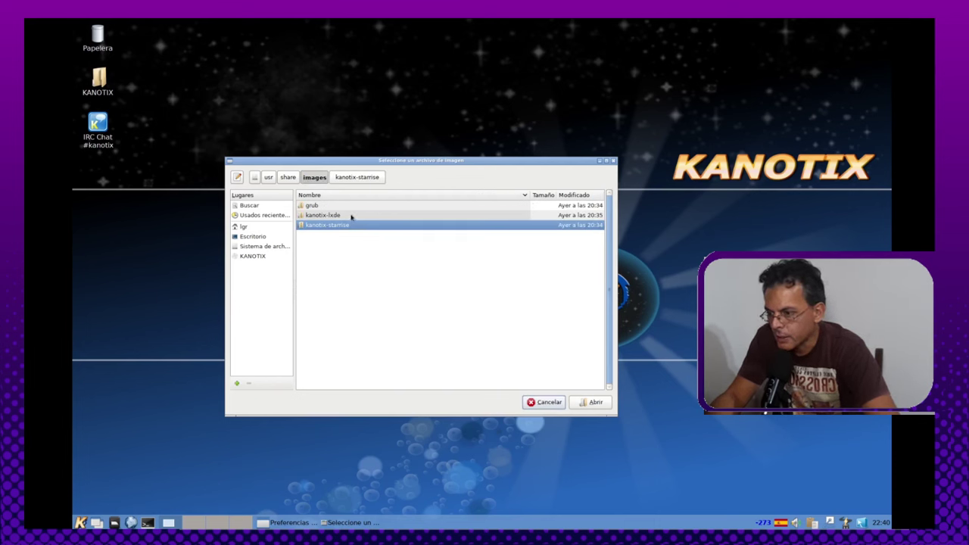
left_click(350, 217)
double_click(343, 218)
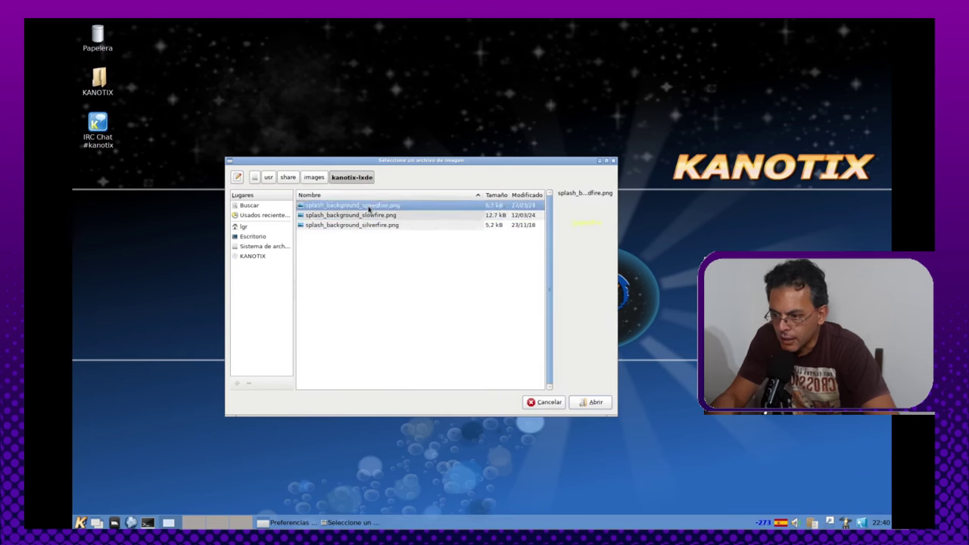
left_click(370, 215)
left_click(370, 226)
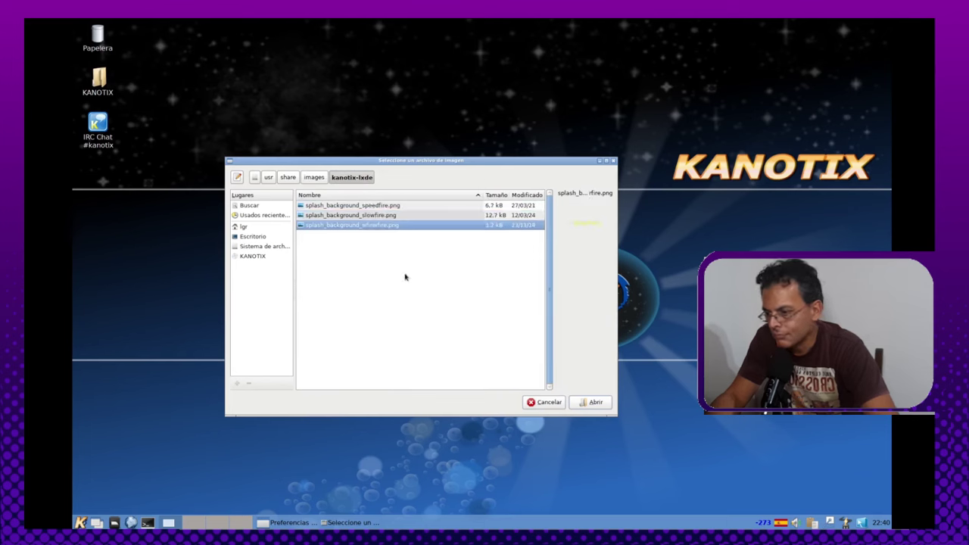
- Preview the kanotix-starrise wallpapers again, cancel the image selection, and close the desktop preferences
left_click(315, 177)
double_click(345, 206)
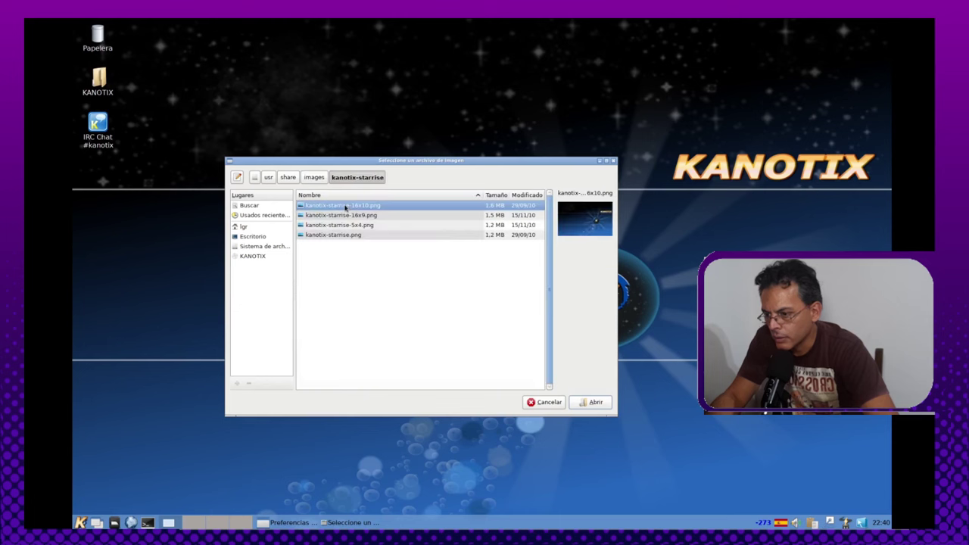
left_click(345, 215)
left_click(345, 225)
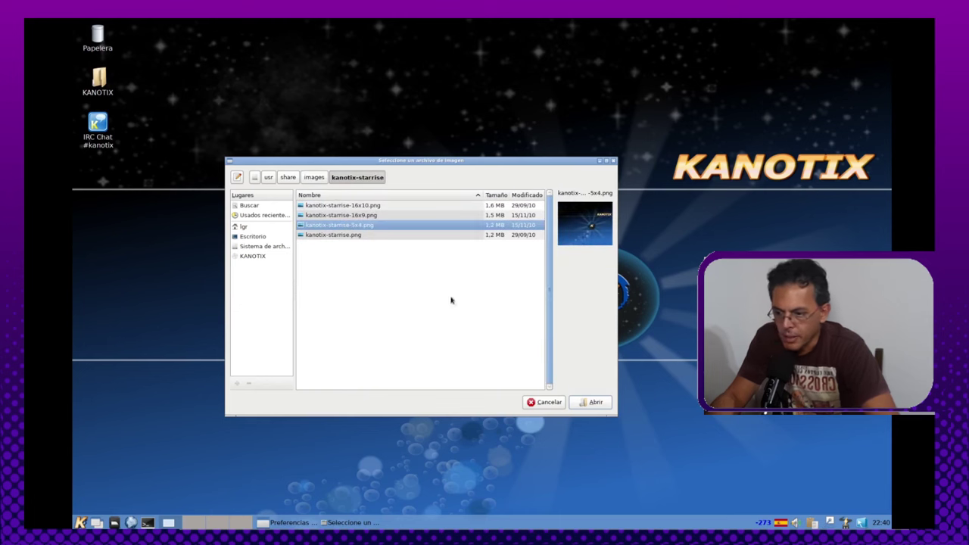
left_click(542, 402)
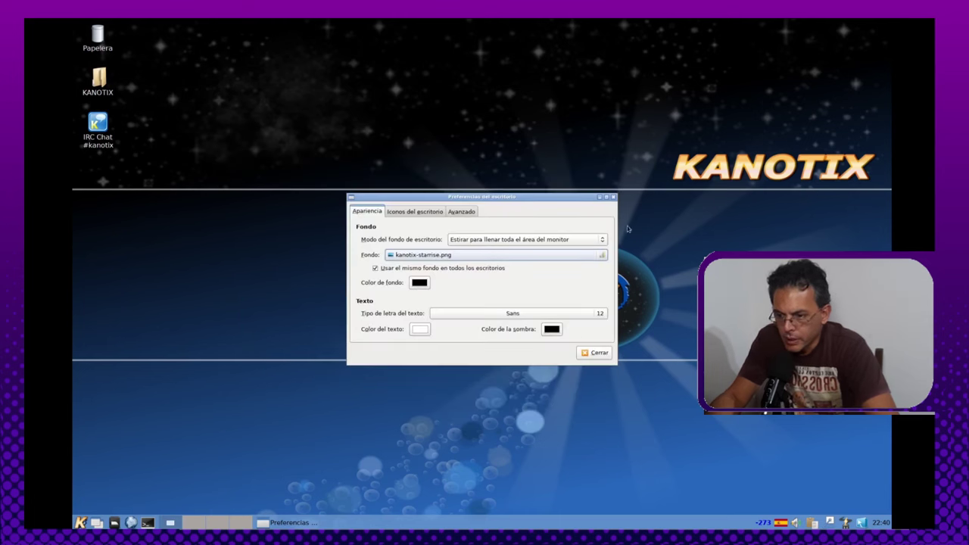
left_click(613, 199)
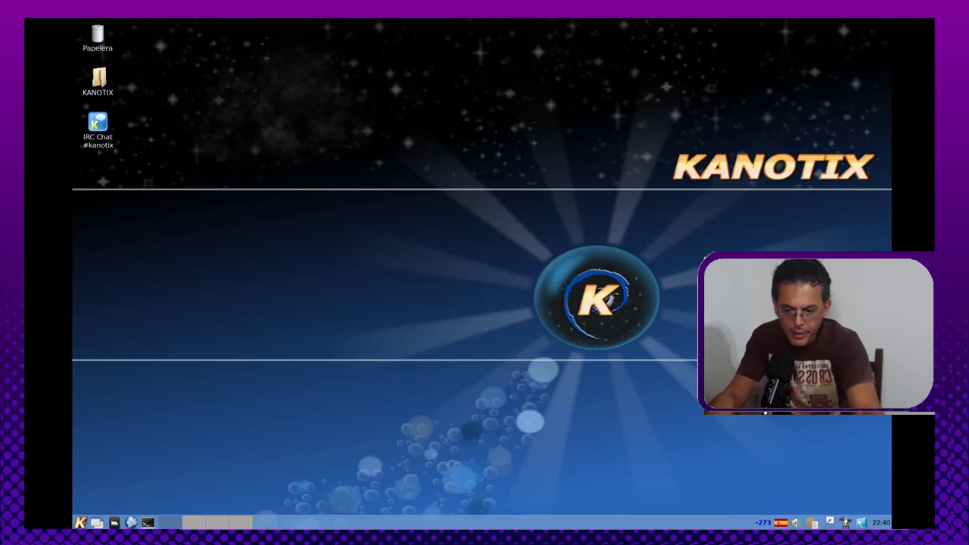
left_click(883, 523)
left_click(883, 523)
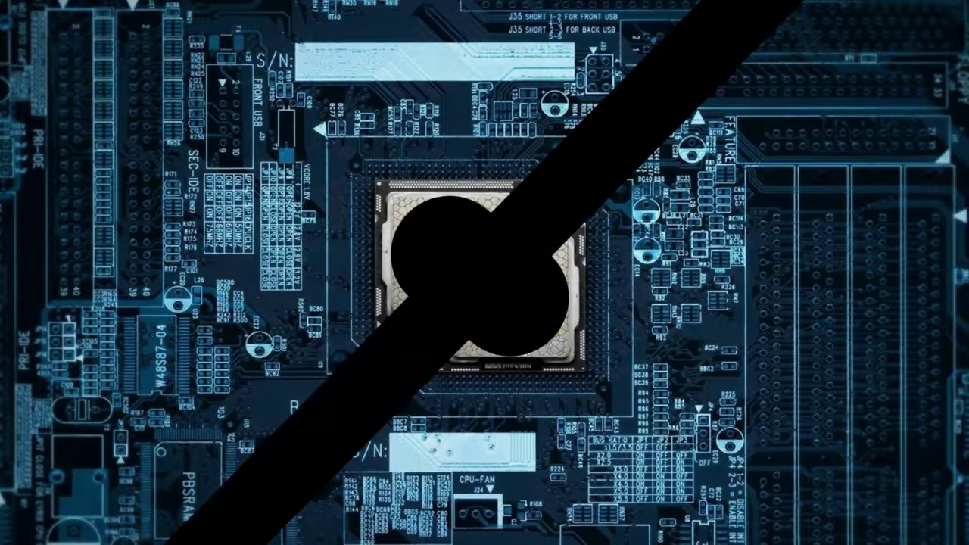